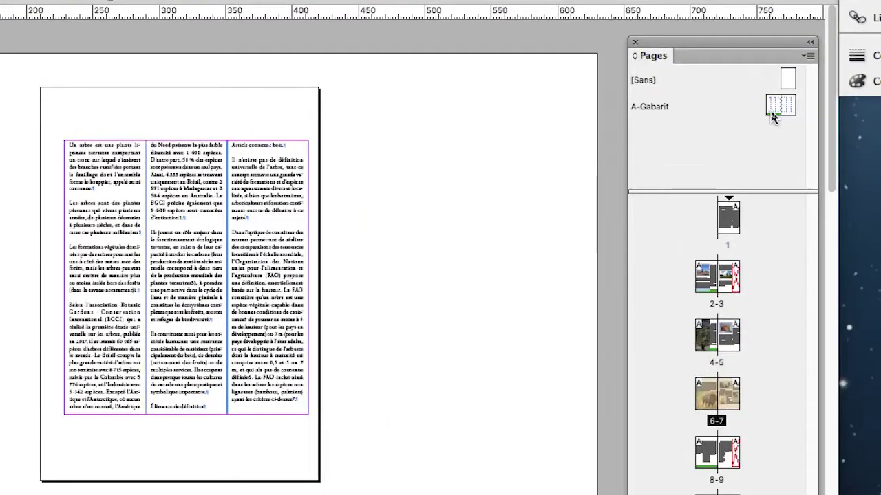
# Open the A-Gabarit master spread for editing and display the document's layer list beside the pages.
pyautogui.doubleClick(773, 114)
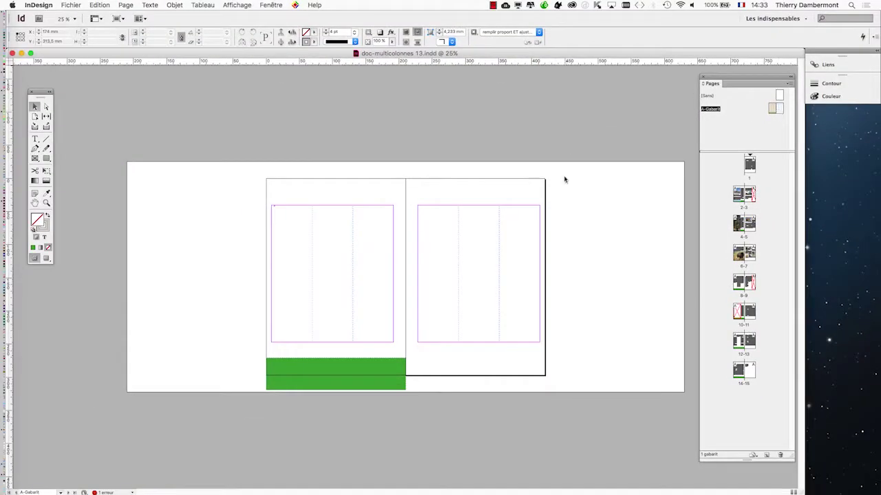
pyautogui.press('super+plus')
pyautogui.moveTo(445, 340); pyautogui.dragTo(247, 257)
pyautogui.click(271, 5)
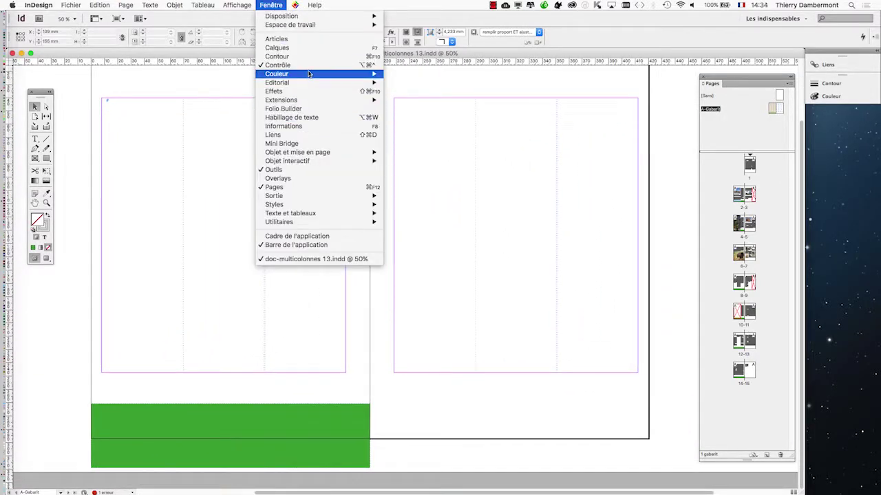
pyautogui.click(311, 48)
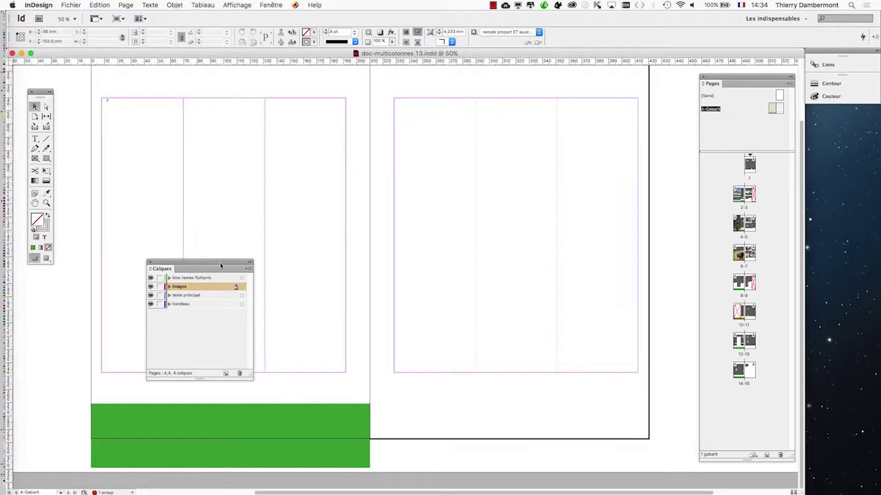
pyautogui.moveTo(220, 265); pyautogui.dragTo(600, 178)
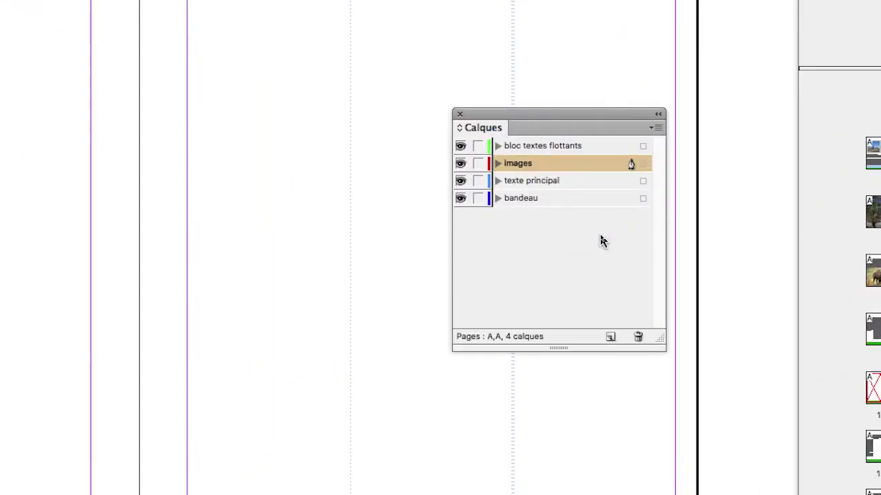
# Create a new layer above "bloc textes flottants" and lock the four existing layers beneath it.
pyautogui.click(589, 146)
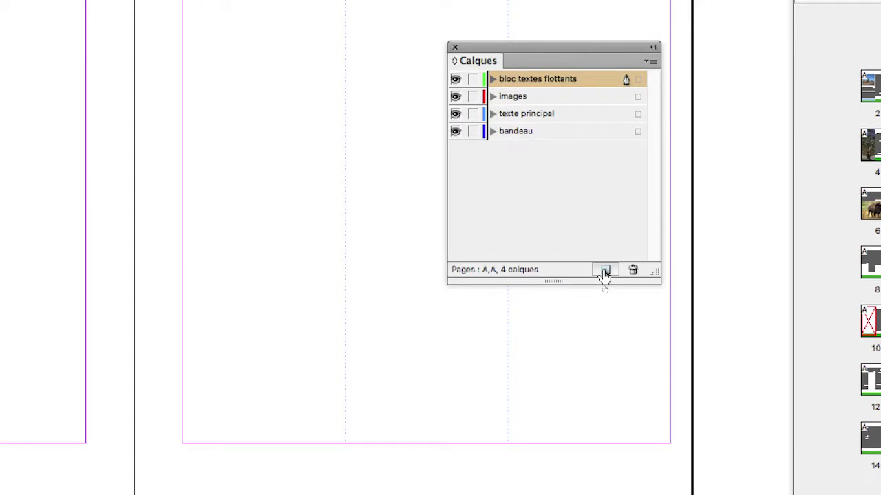
pyautogui.click(605, 271)
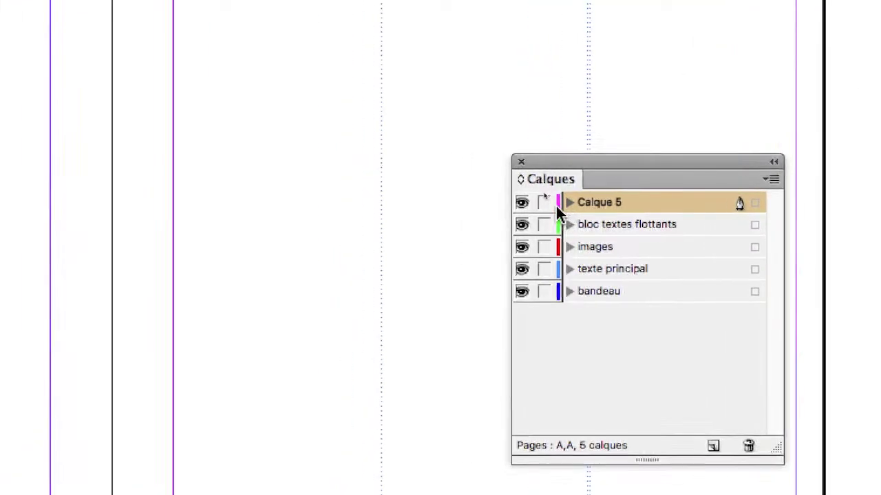
pyautogui.moveTo(484, 223); pyautogui.dragTo(486, 289)
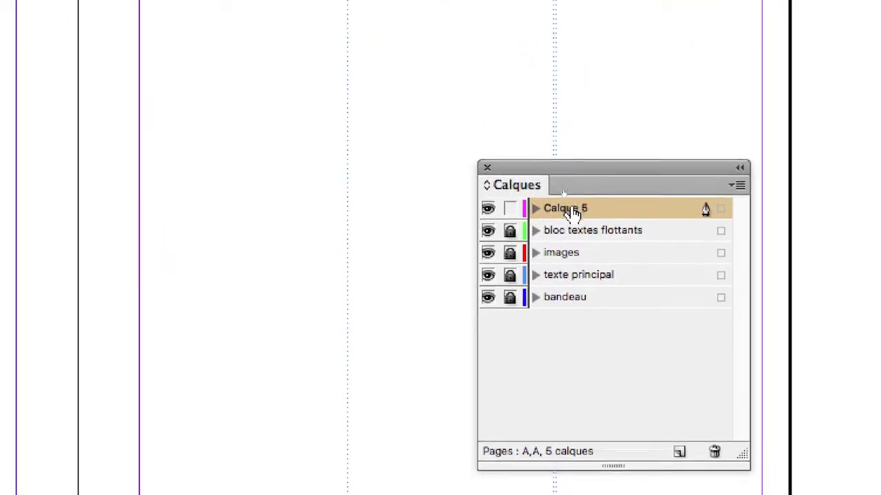
# Rename the new top layer as "numérotation" and move the layer list clear of the spread.
pyautogui.doubleClick(610, 140)
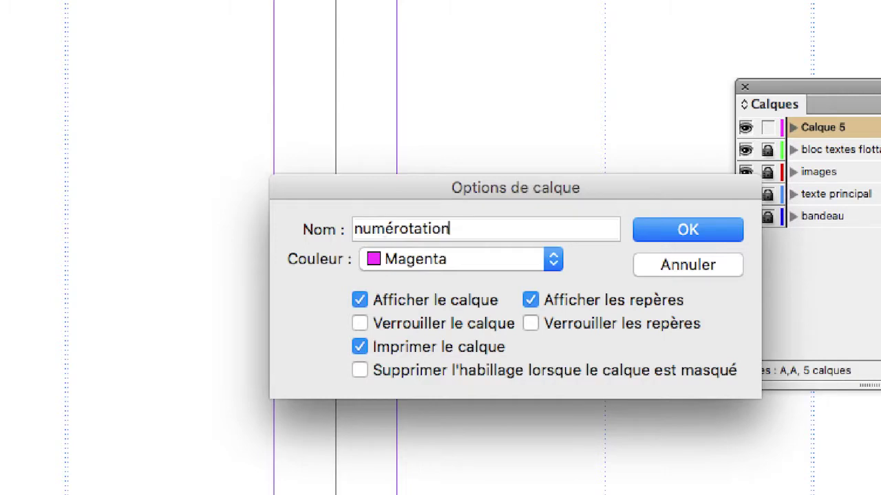
pyautogui.press('Return')
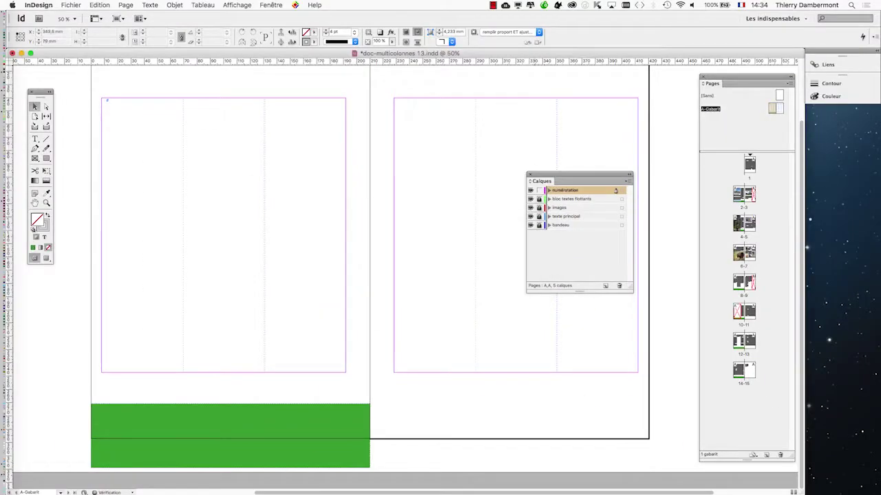
pyautogui.moveTo(578, 176); pyautogui.dragTo(673, 99)
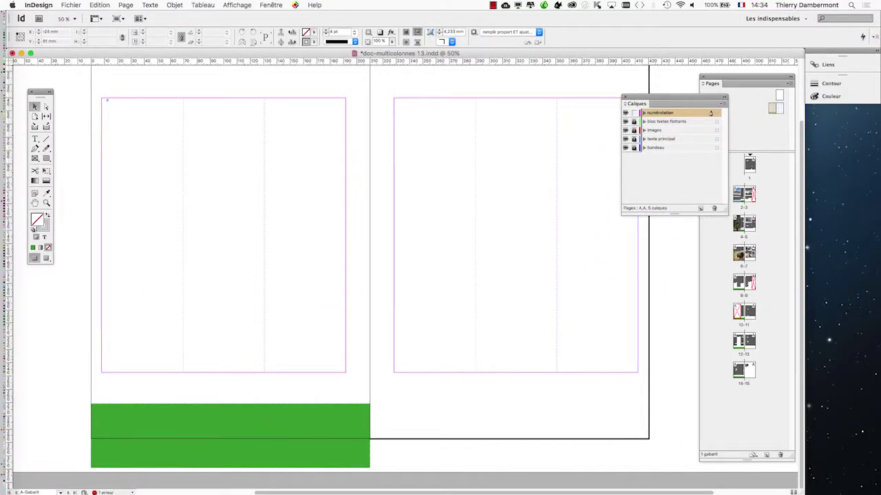
# Draw a square text frame about 15 mm wide below the text area of the right-hand master page.
pyautogui.moveTo(40, 91); pyautogui.dragTo(152, 91)
pyautogui.click(146, 138)
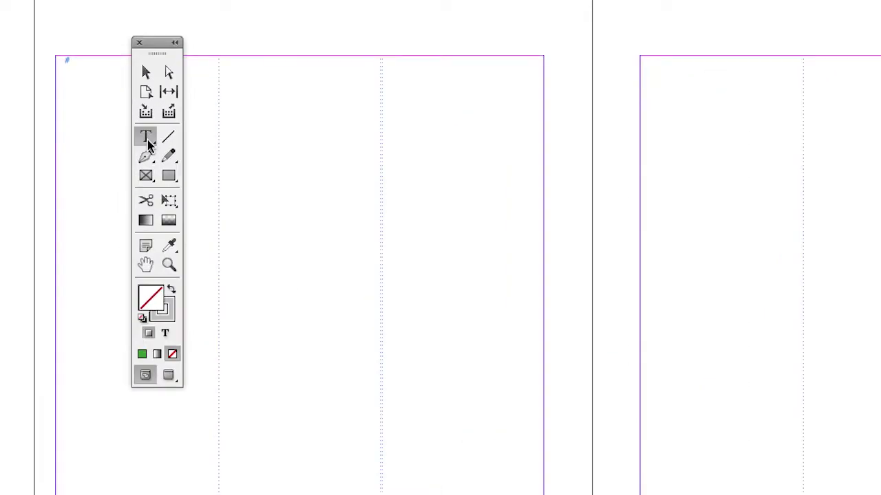
pyautogui.moveTo(350, 296); pyautogui.dragTo(398, 336)
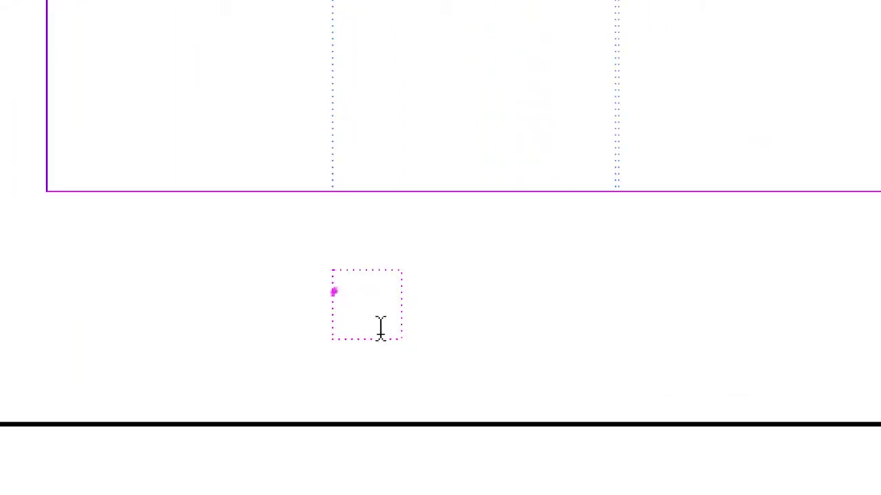
# Insert the active page number marker (Numéro de page active) in the new text frame.
pyautogui.rightClick(380, 329)
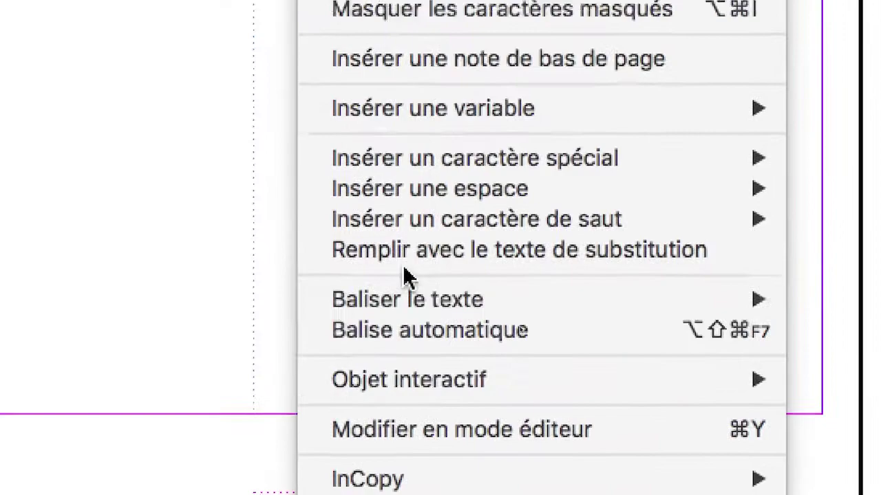
pyautogui.moveTo(503, 0)
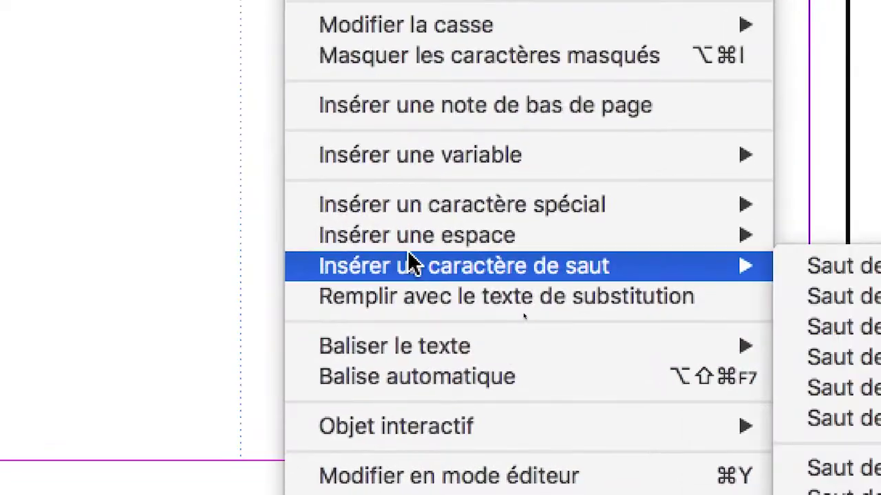
pyautogui.moveTo(413, 210)
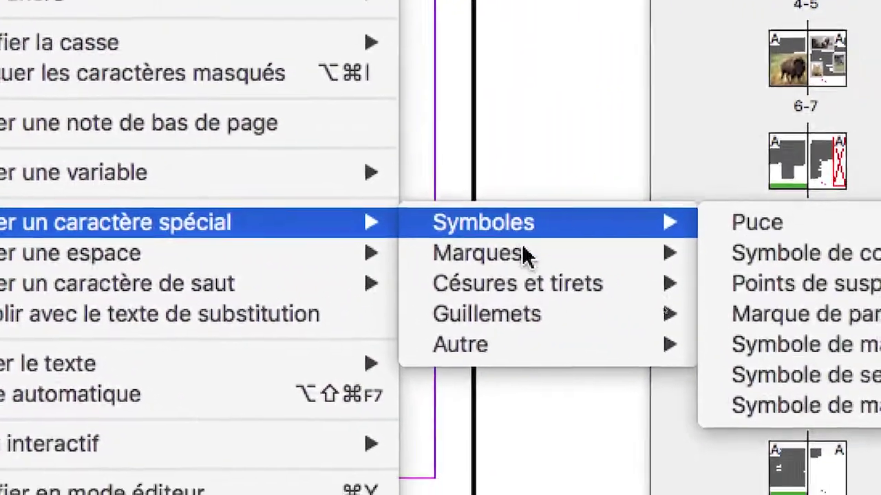
pyautogui.moveTo(523, 252)
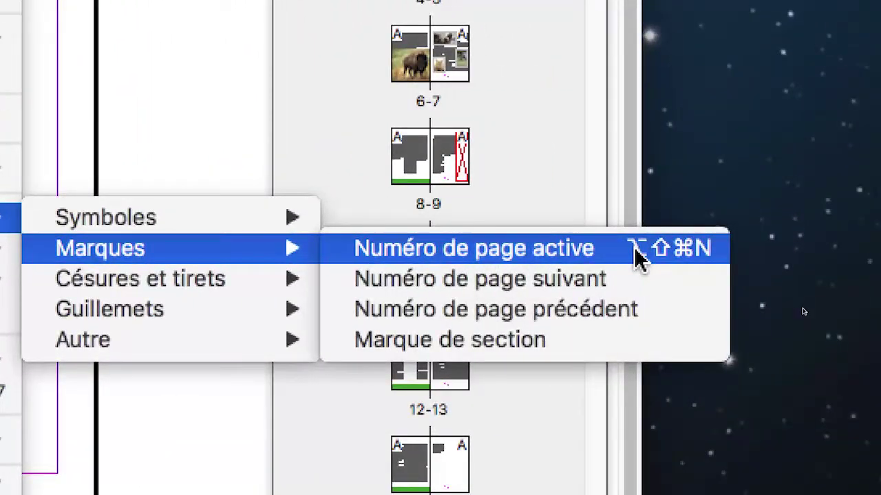
pyautogui.click(639, 254)
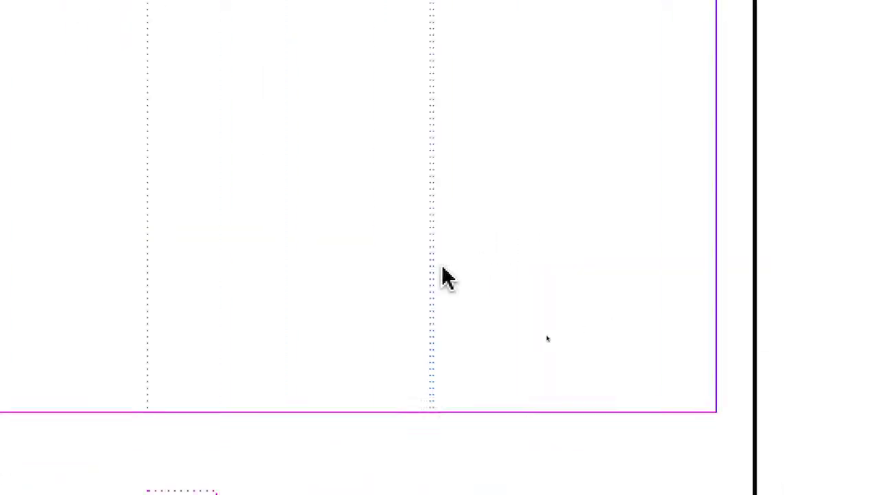
# Check how the page number marker displays on page 5, and return to the right-hand A-Gabarit master page.
pyautogui.moveTo(375, 310); pyautogui.dragTo(359, 317)
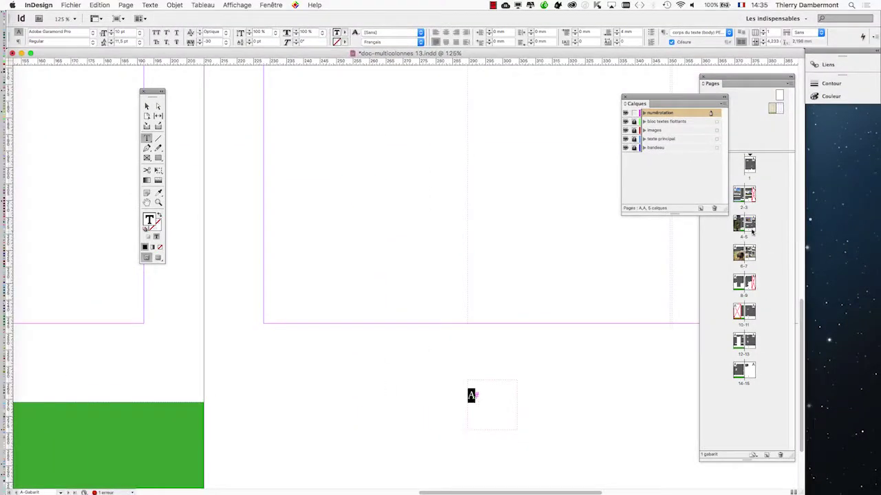
pyautogui.doubleClick(751, 229)
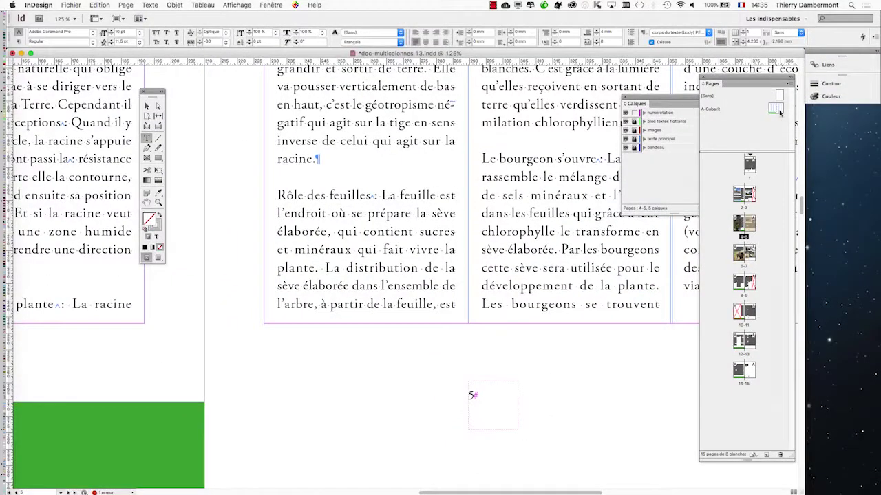
pyautogui.doubleClick(780, 112)
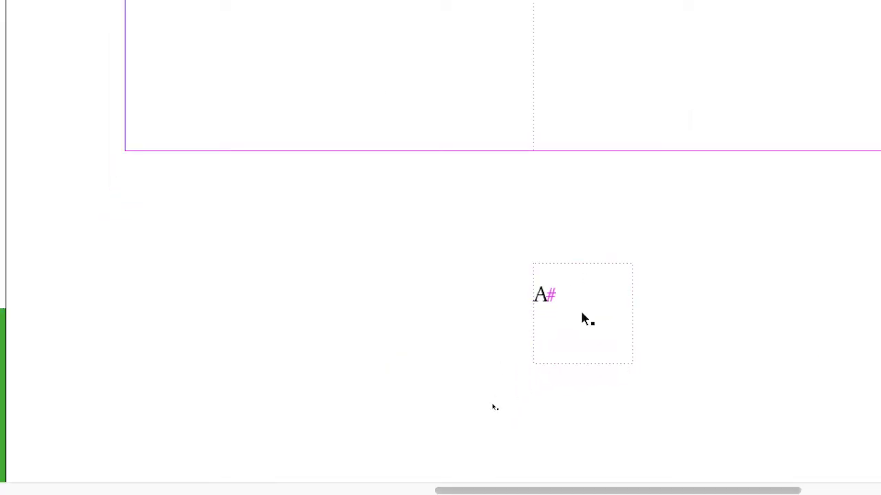
# Select the page number text frame as an object on the right-hand master page.
pyautogui.scroll(3, 491, 404)
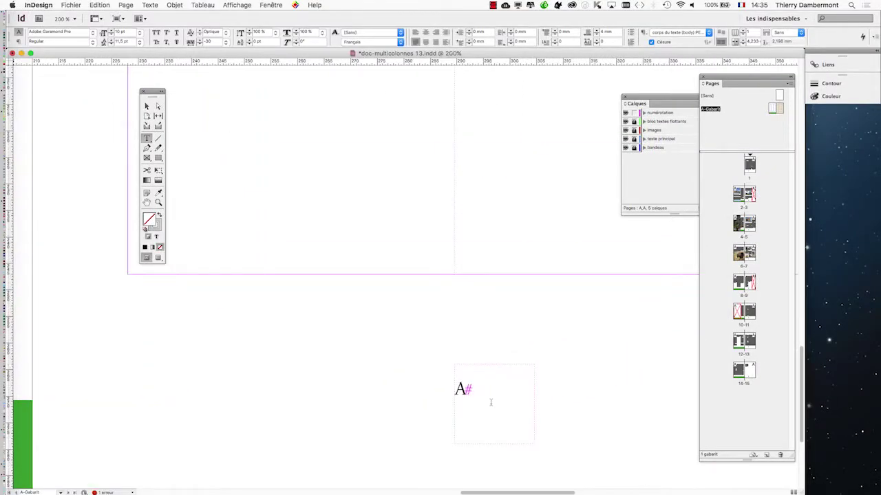
pyautogui.moveTo(458, 391); pyautogui.dragTo(343, 280)
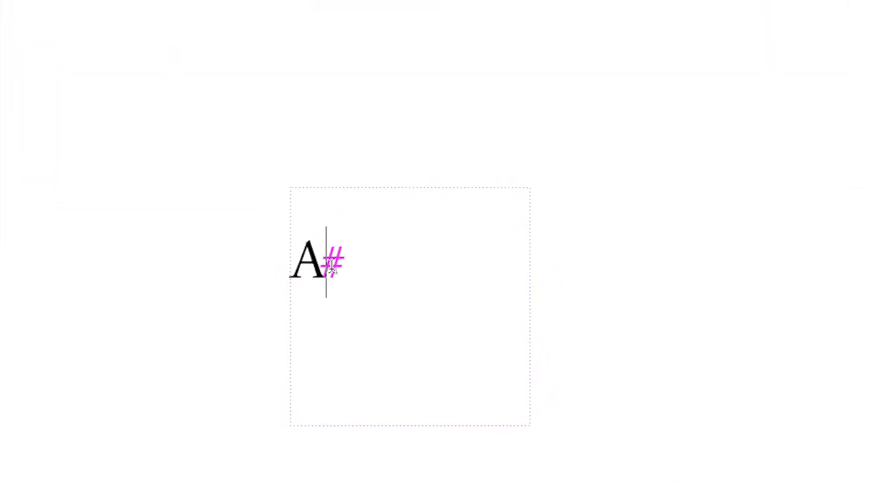
pyautogui.click(200, 153)
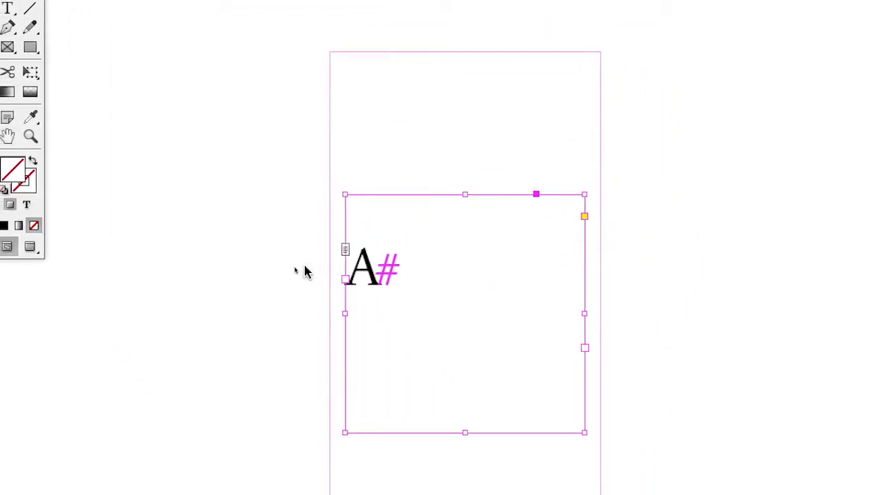
pyautogui.click(321, 281)
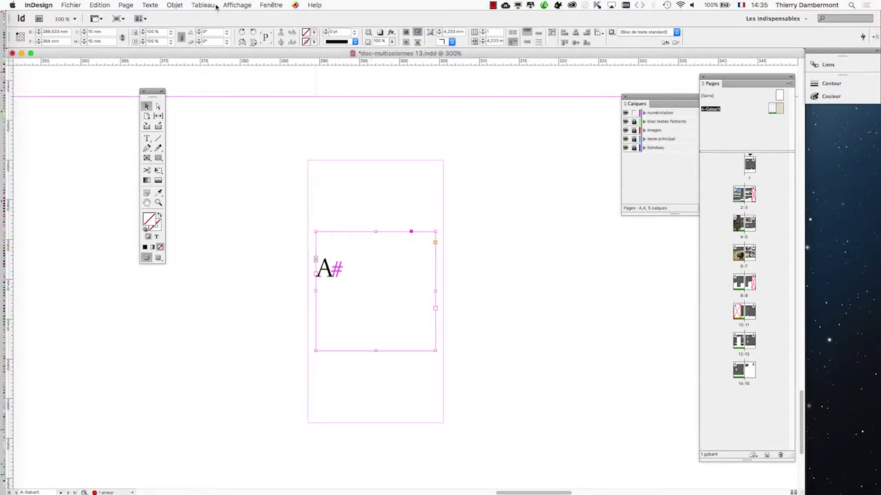
pyautogui.click(175, 4)
pyautogui.click(217, 131)
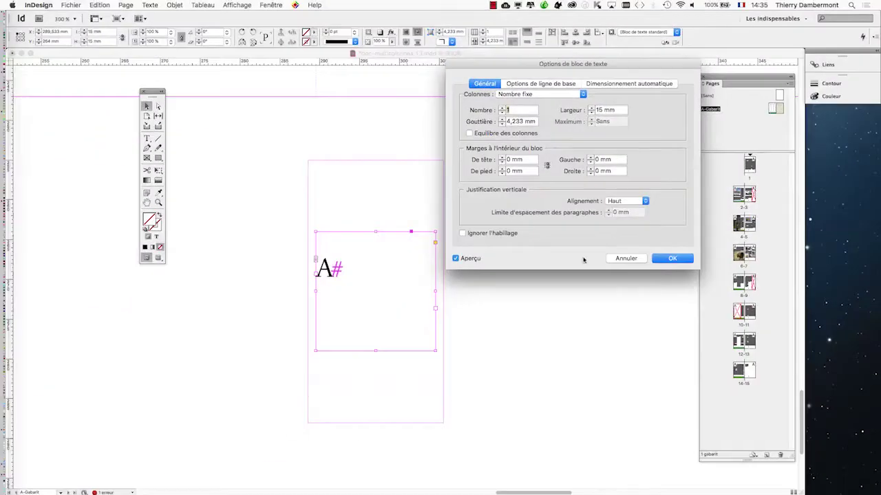
pyautogui.click(621, 260)
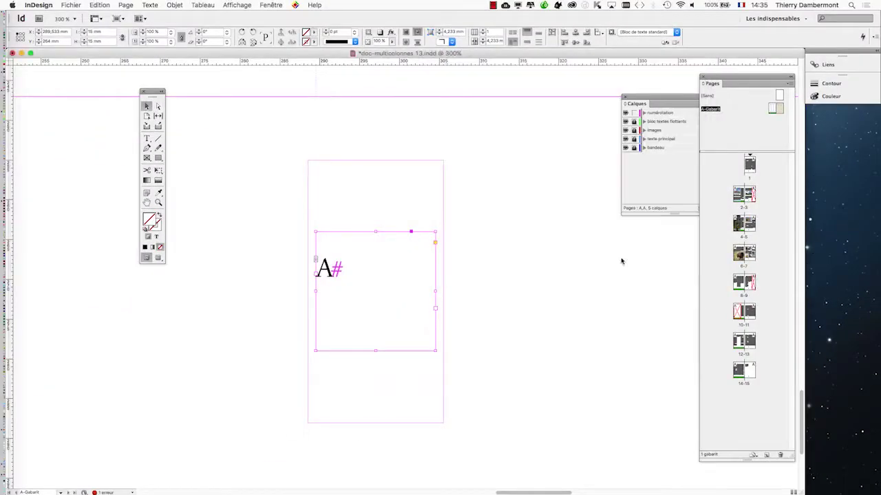
# Remove the text wrap from the page number frame so that it has no wrap around it.
pyautogui.click(273, 4)
pyautogui.click(306, 117)
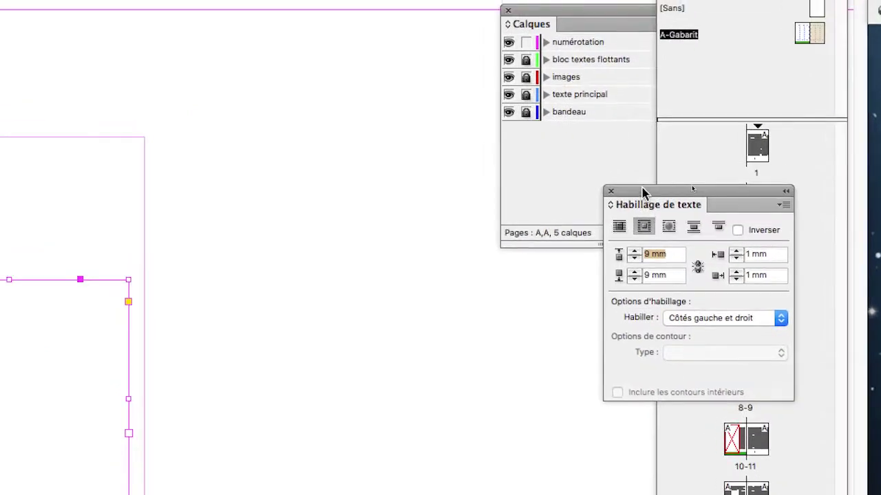
pyautogui.moveTo(638, 166); pyautogui.dragTo(219, 177)
pyautogui.click(196, 212)
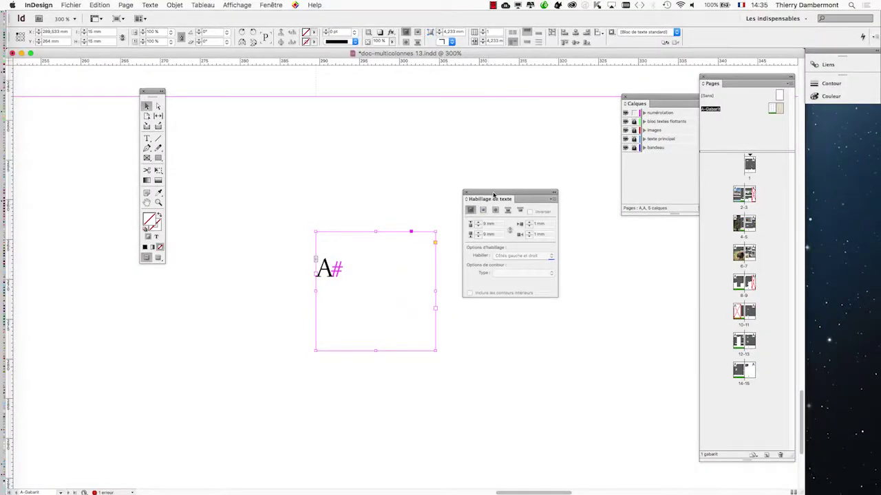
pyautogui.moveTo(493, 195); pyautogui.dragTo(580, 260)
# Centre the paragraph alignment of the page number within its text frame.
pyautogui.click(144, 4)
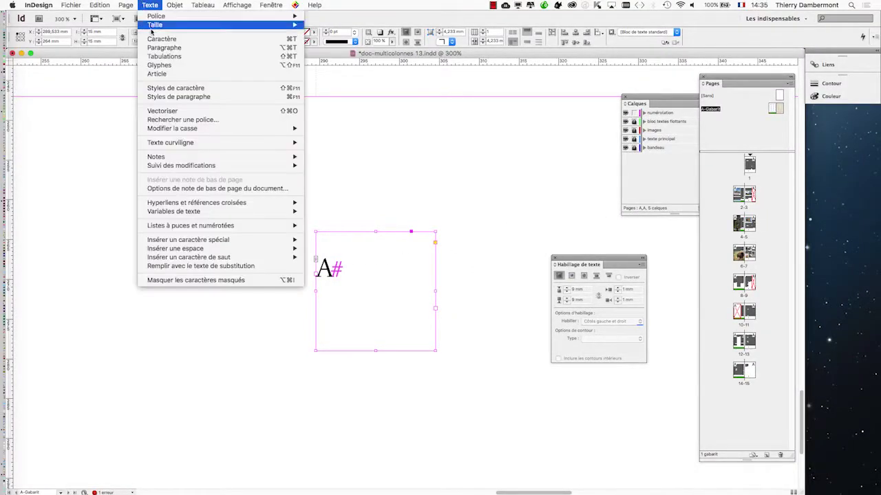
pyautogui.click(165, 48)
pyautogui.moveTo(431, 219); pyautogui.dragTo(434, 220)
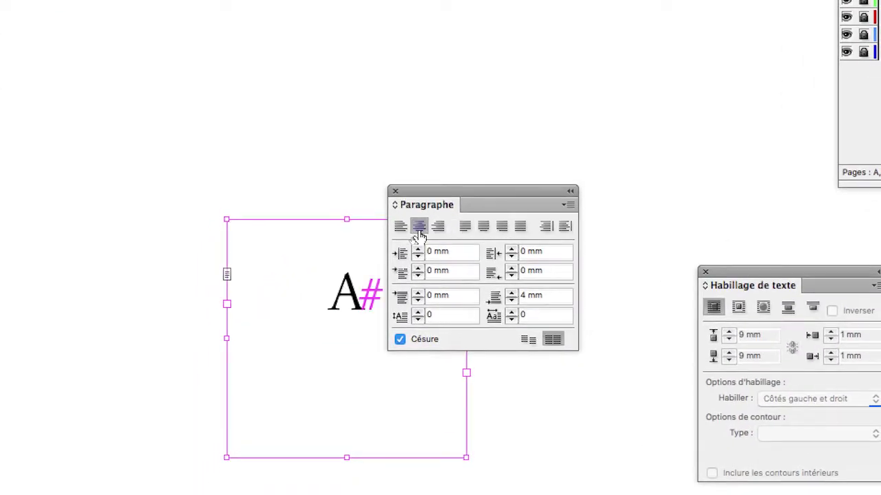
pyautogui.moveTo(417, 224); pyautogui.dragTo(451, 196)
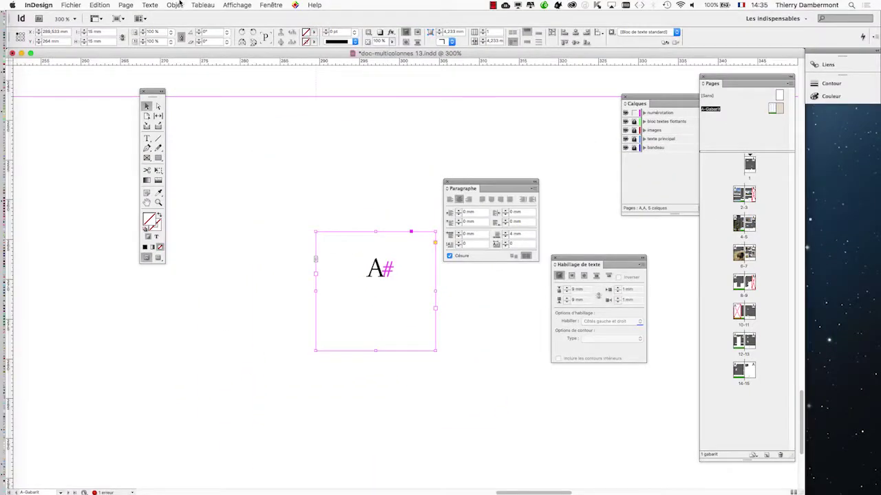
# Set the vertical justification of the page number text frame to Centrer in the text frame options.
pyautogui.click(176, 4)
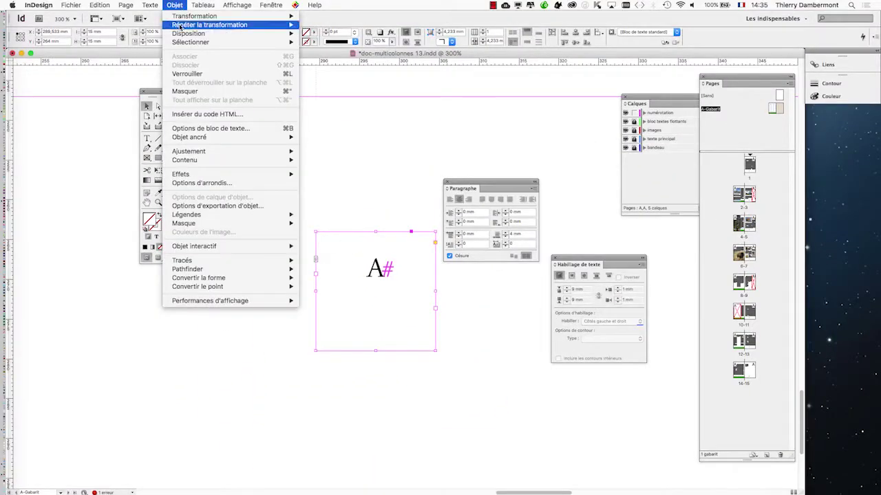
pyautogui.click(202, 128)
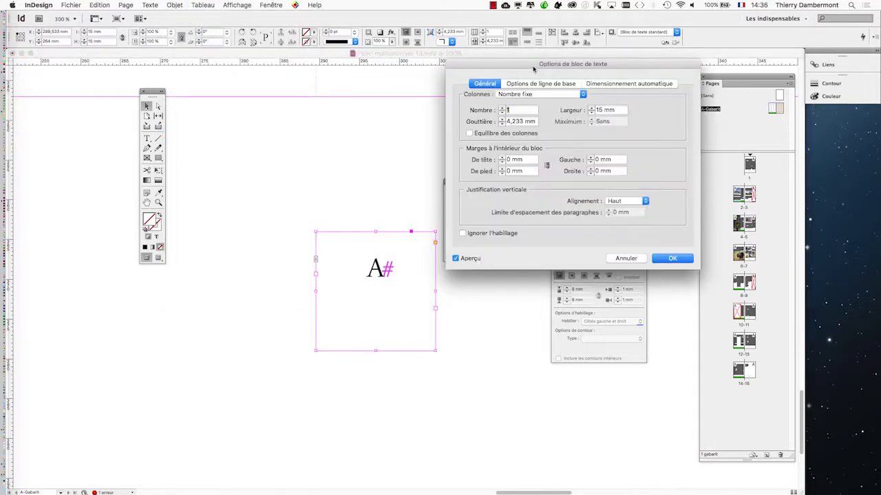
pyautogui.moveTo(533, 69); pyautogui.dragTo(505, 95)
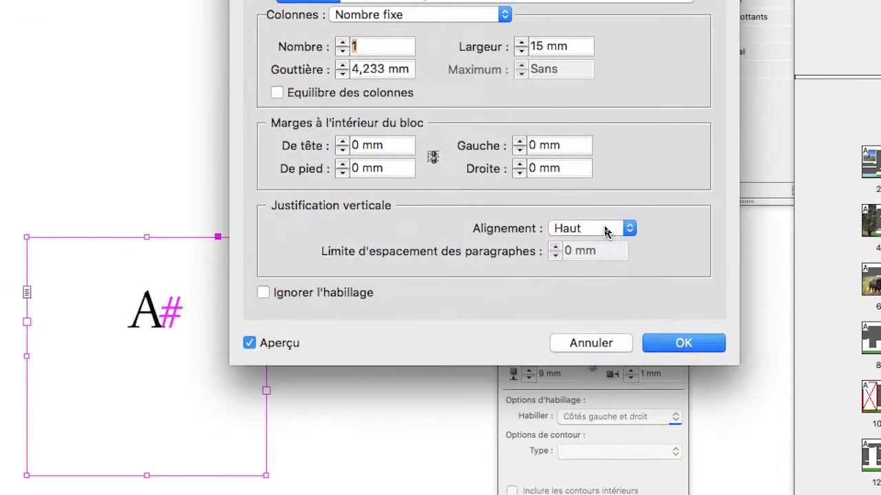
pyautogui.click(605, 228)
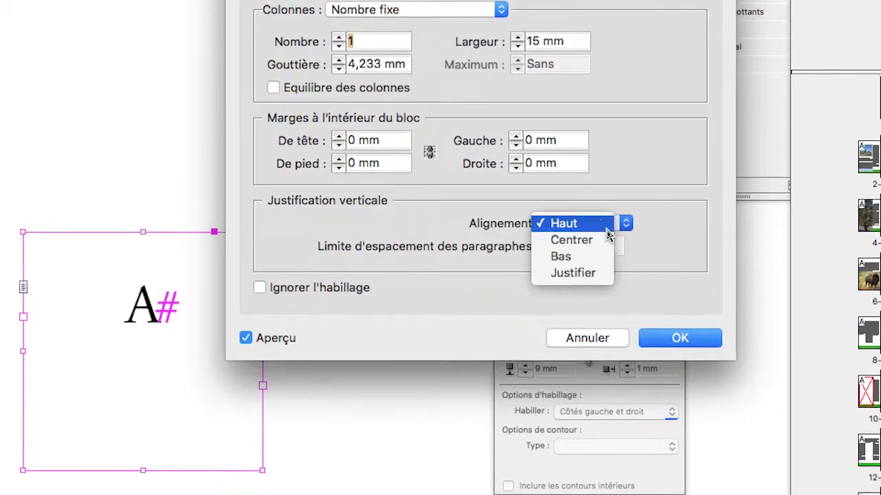
pyautogui.click(604, 239)
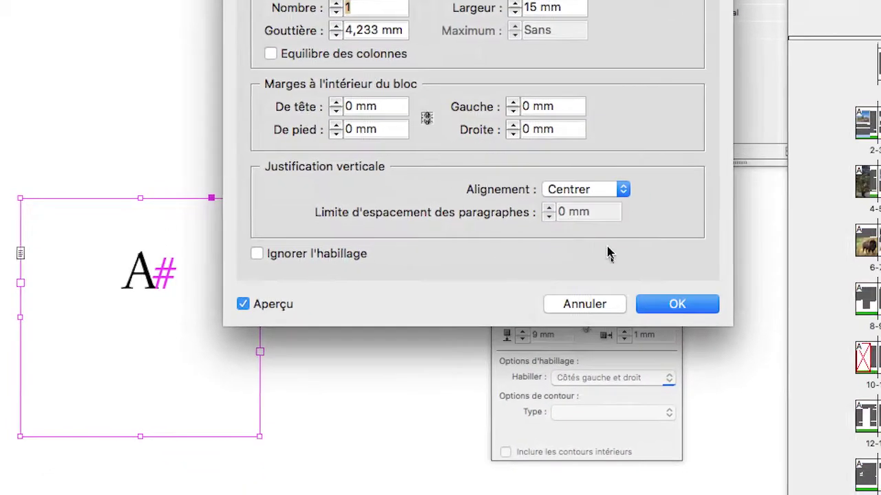
pyautogui.click(677, 303)
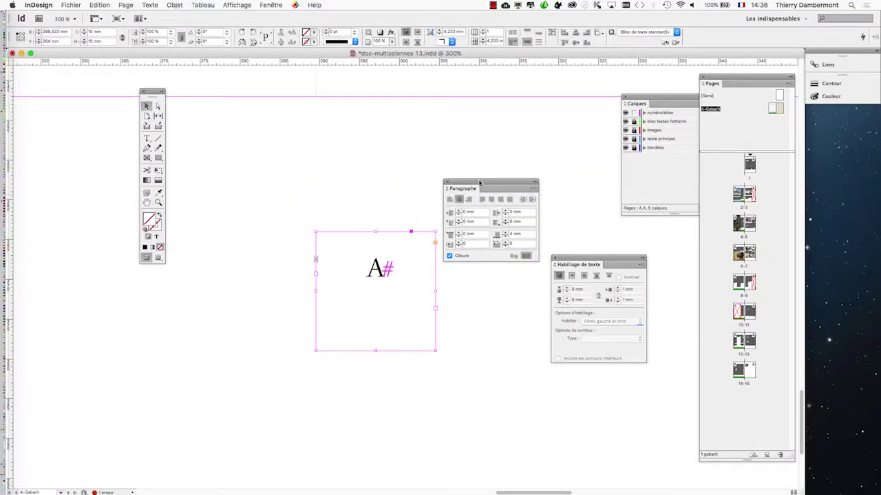
# Review the general and baseline settings in the page number frame's text frame options.
pyautogui.moveTo(480, 183); pyautogui.dragTo(556, 183)
pyautogui.click(397, 283)
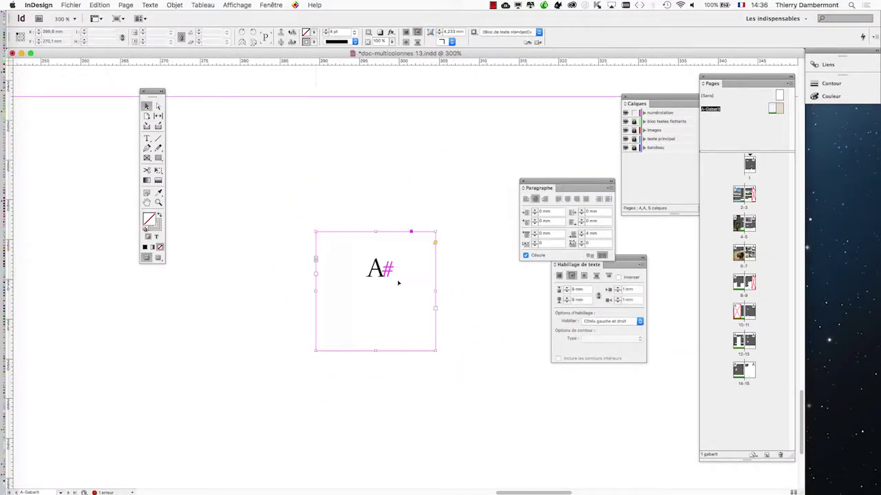
pyautogui.click(178, 4)
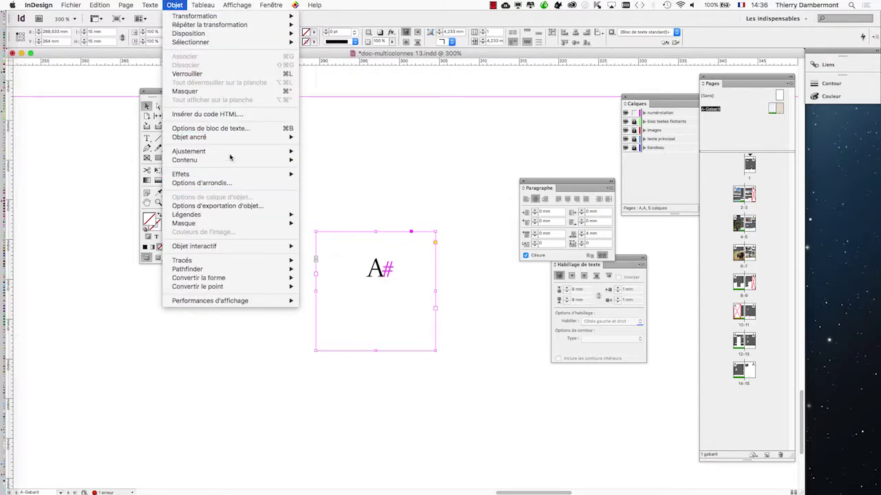
pyautogui.click(231, 130)
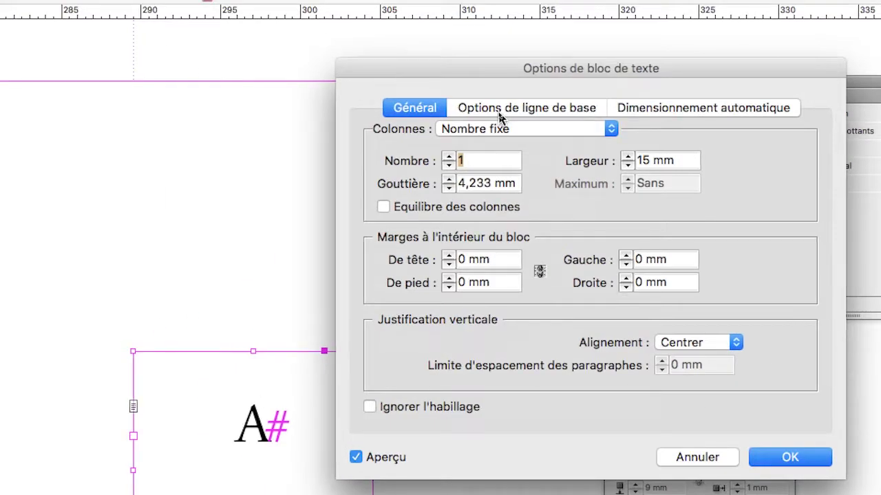
pyautogui.click(500, 111)
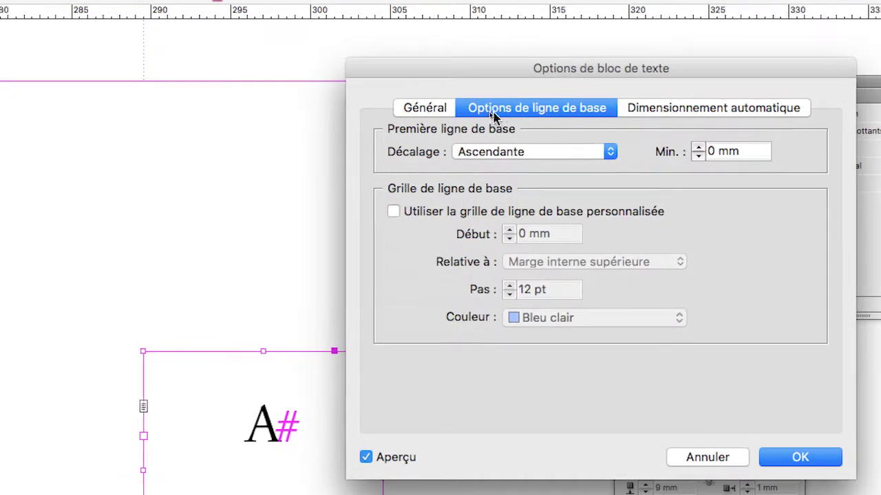
pyautogui.click(414, 108)
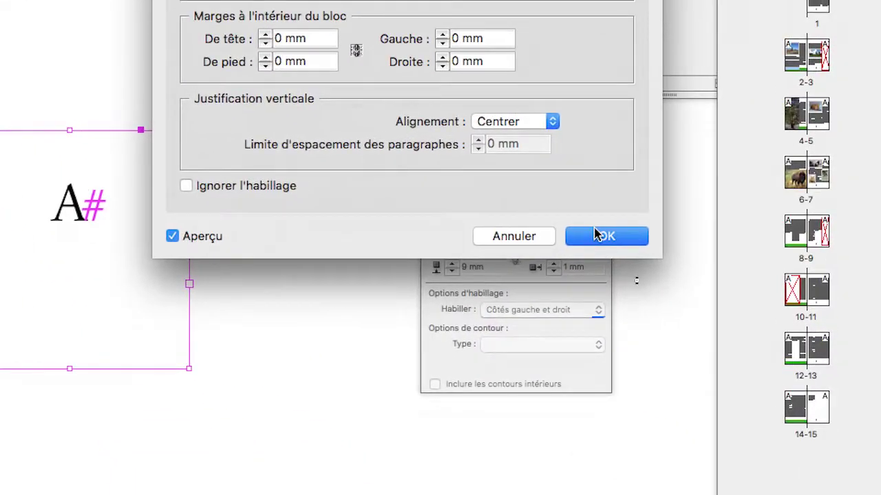
pyautogui.click(712, 264)
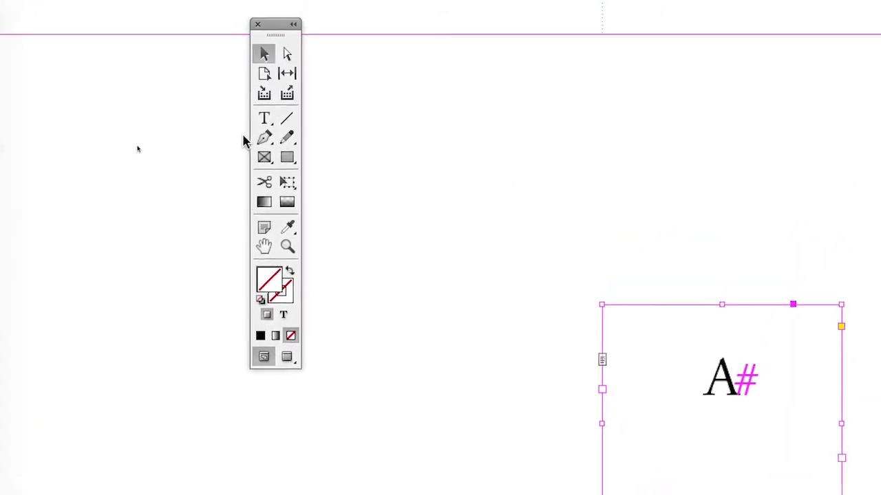
# Select the page number marker text and apply the [Paragraphe standard] paragraph style to it.
pyautogui.click(254, 132)
pyautogui.click(743, 248)
pyautogui.doubleClick(405, 216)
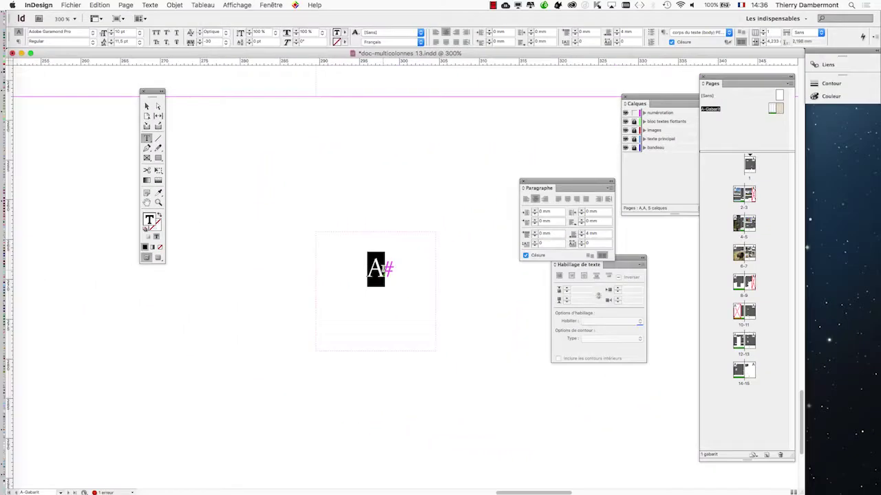
pyautogui.moveTo(542, 182); pyautogui.dragTo(172, 362)
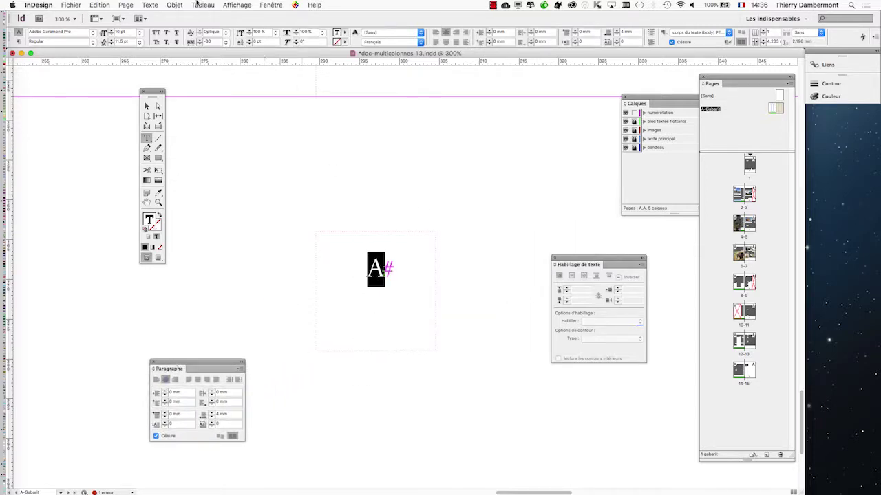
pyautogui.click(145, 5)
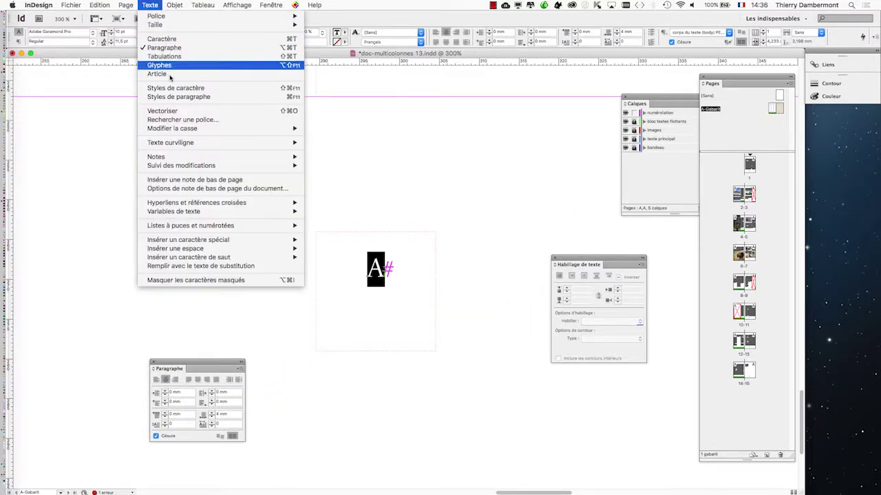
pyautogui.click(184, 97)
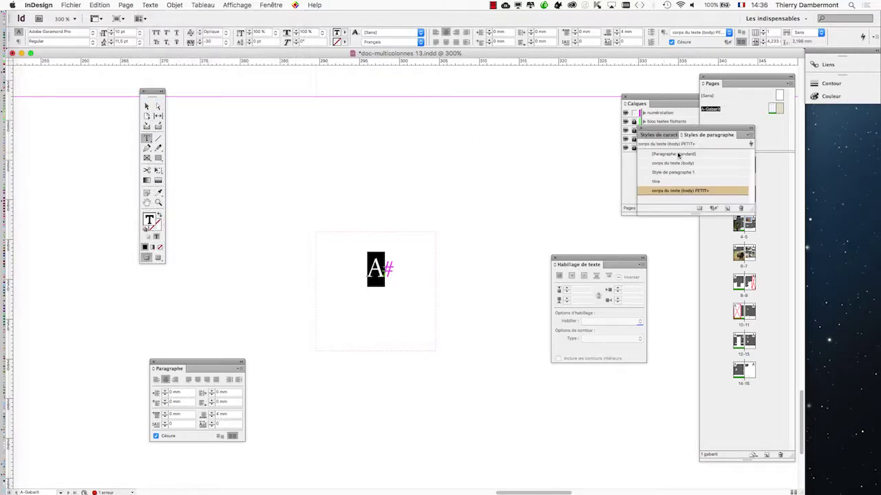
pyautogui.moveTo(702, 135); pyautogui.dragTo(512, 194)
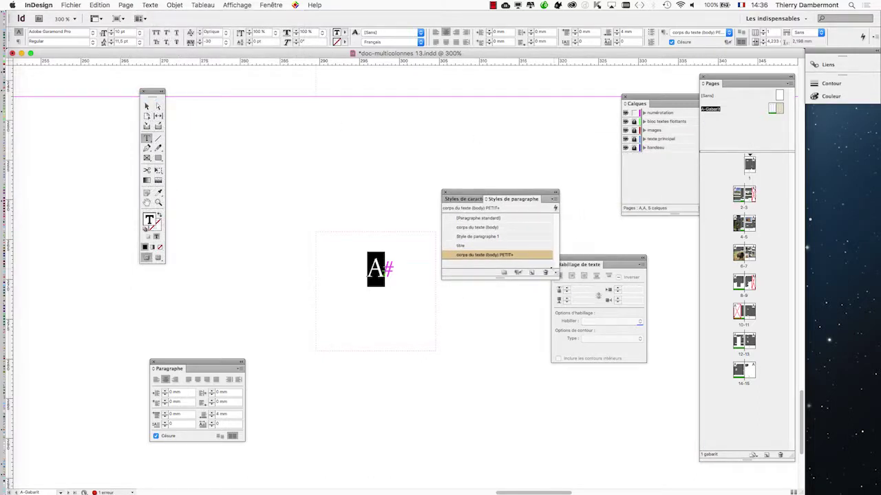
pyautogui.moveTo(555, 276); pyautogui.dragTo(570, 321)
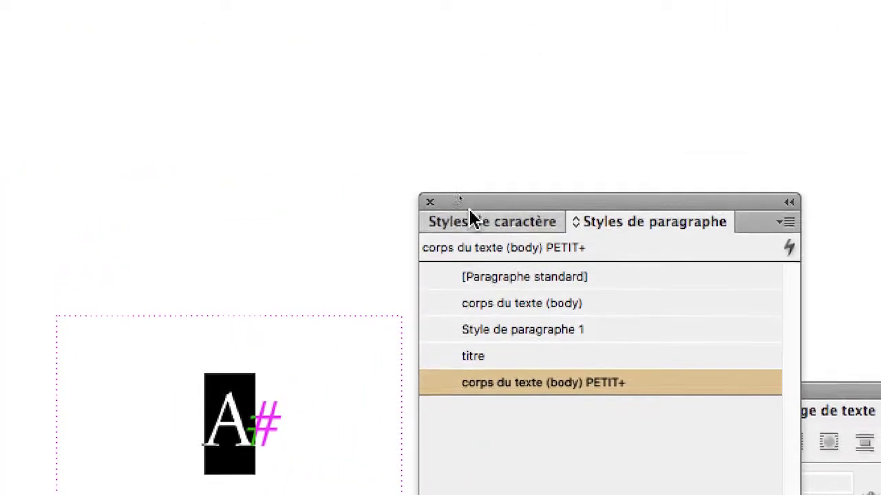
pyautogui.click(509, 210)
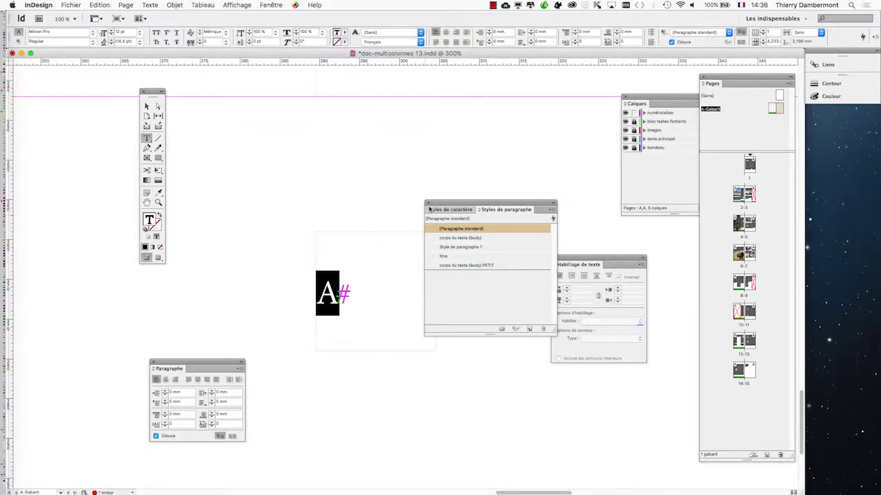
pyautogui.click(428, 203)
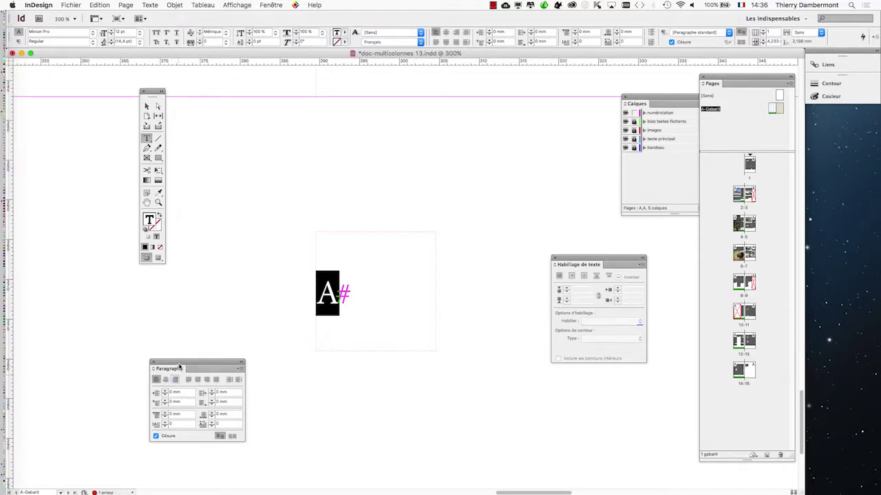
# Set the restyled page number marker's paragraph alignment to centred.
pyautogui.moveTo(179, 368); pyautogui.dragTo(418, 269)
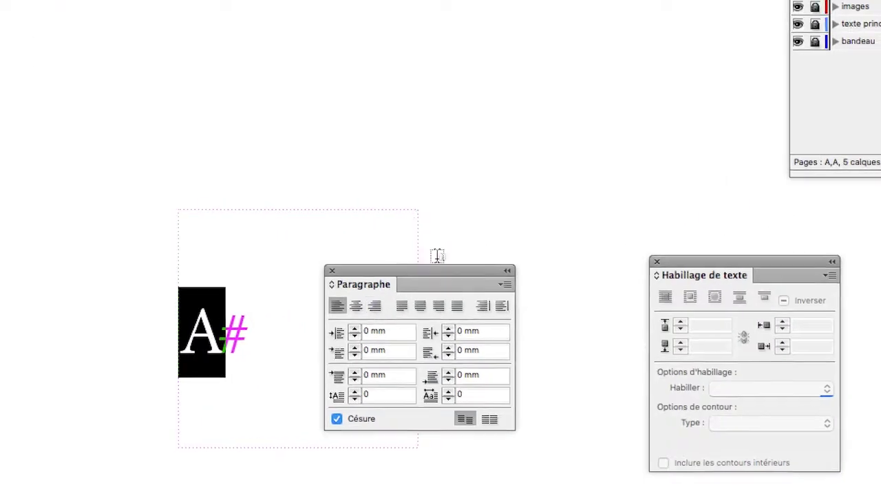
pyautogui.click(356, 306)
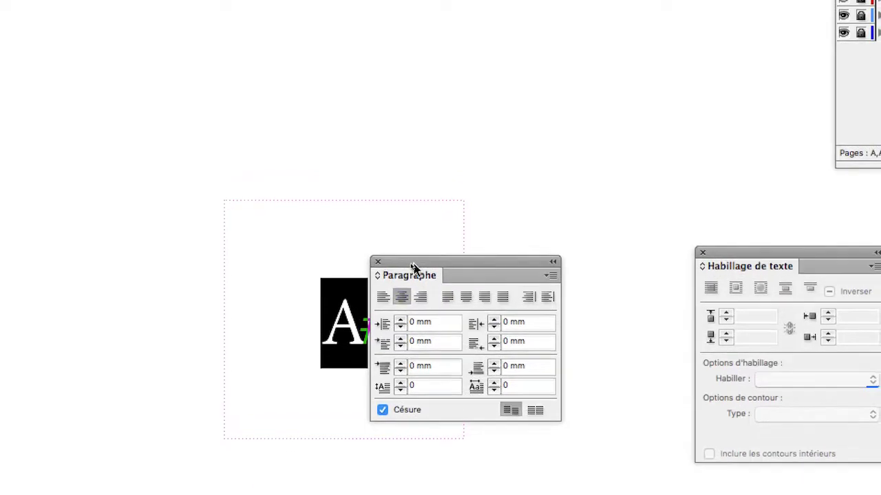
pyautogui.moveTo(413, 265); pyautogui.dragTo(545, 244)
# Check the vertical justification setting in the page number frame's text frame options, leaving the settings as they are.
pyautogui.click(248, 139)
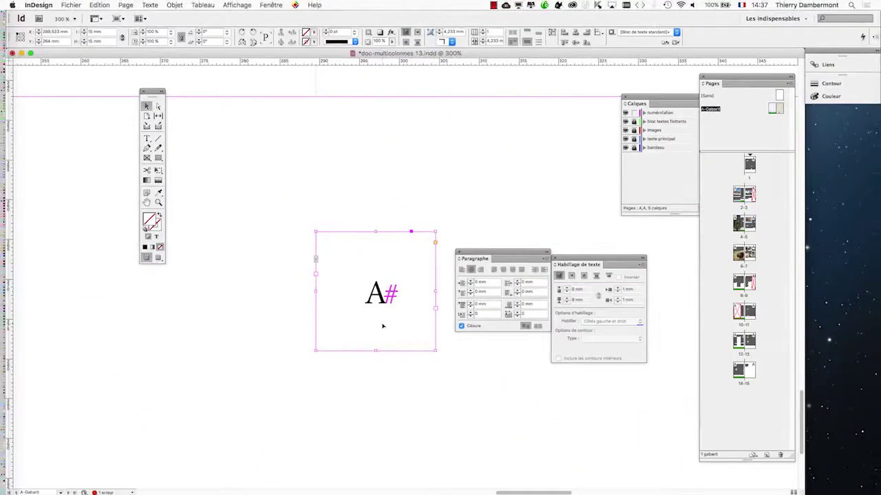
pyautogui.click(173, 4)
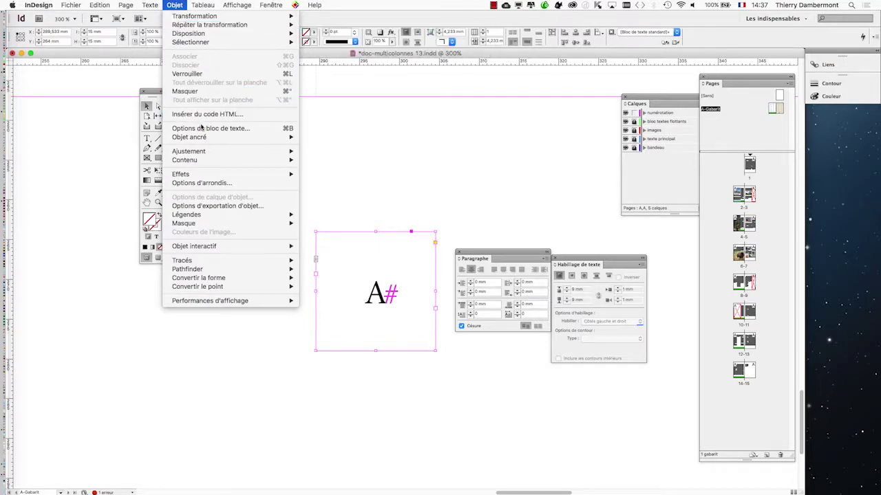
pyautogui.click(206, 128)
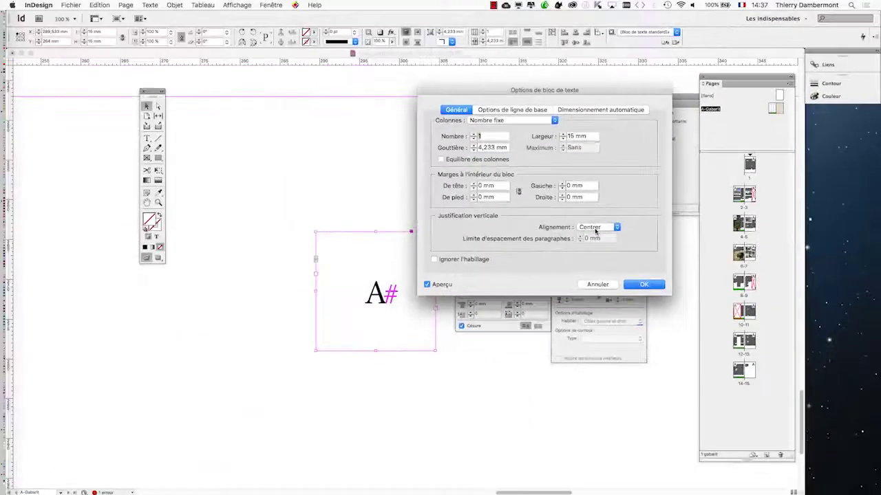
pyautogui.click(608, 285)
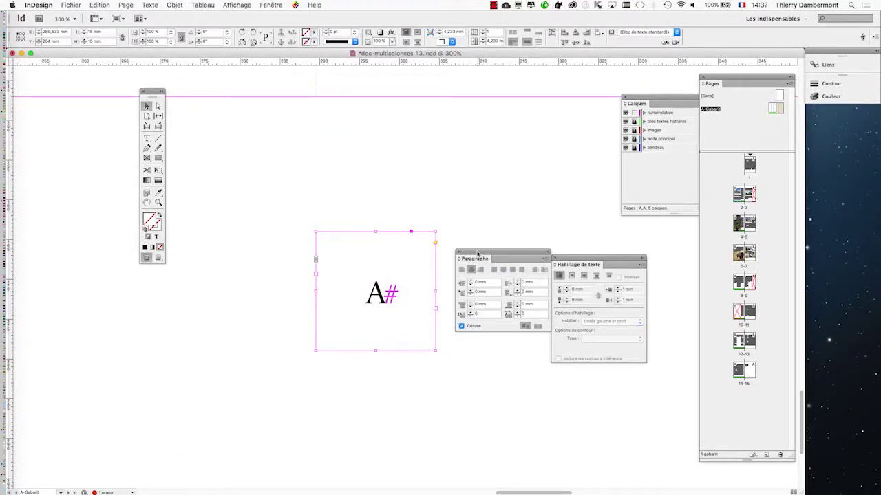
# Clear the Paragraphe and Habillage de texte panels away from the page number frame and select the marker text.
pyautogui.moveTo(477, 254); pyautogui.dragTo(268, 106)
pyautogui.moveTo(575, 258); pyautogui.dragTo(484, 128)
pyautogui.moveTo(333, 104); pyautogui.dragTo(274, 175)
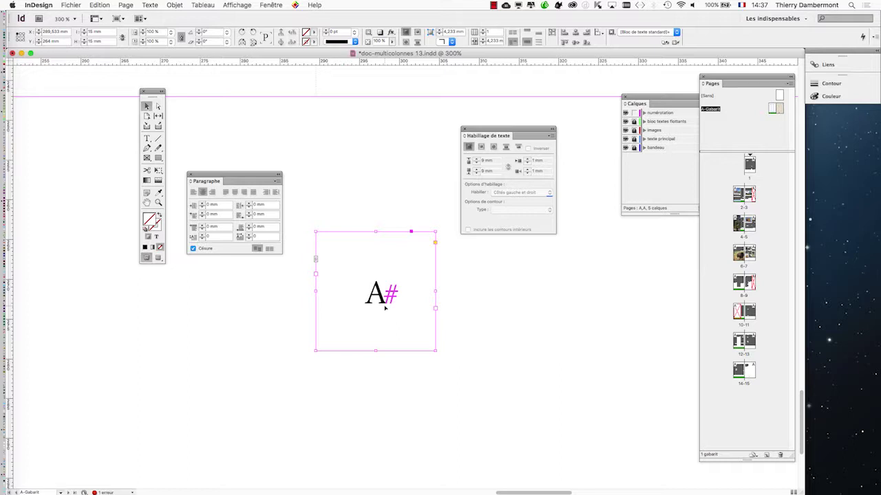
pyautogui.moveTo(475, 126); pyautogui.dragTo(174, 328)
pyautogui.click(147, 137)
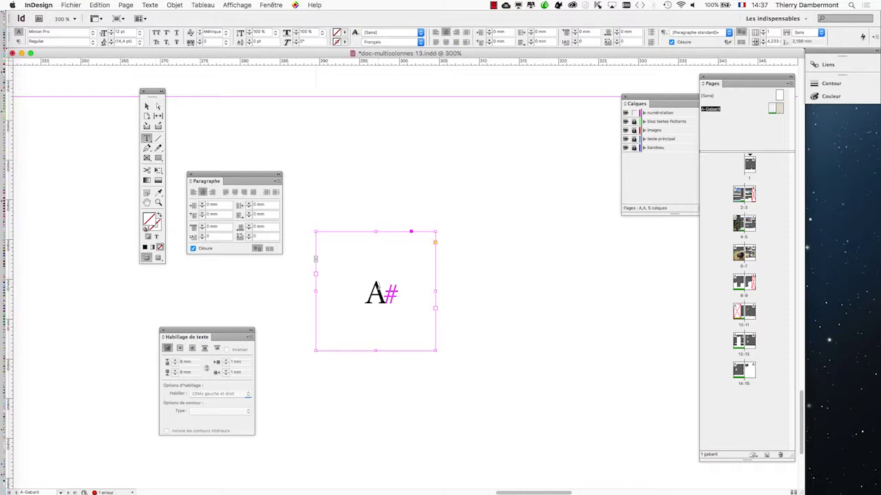
pyautogui.moveTo(377, 286); pyautogui.dragTo(363, 292)
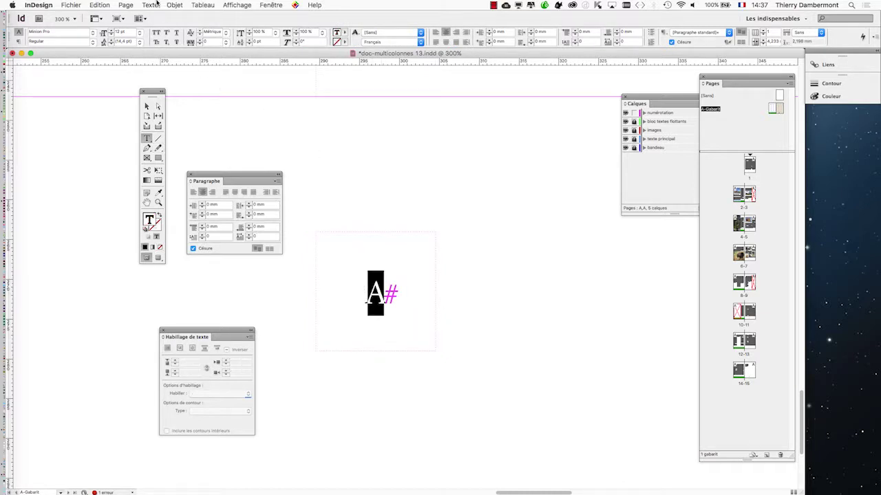
pyautogui.click(154, 4)
pyautogui.click(183, 87)
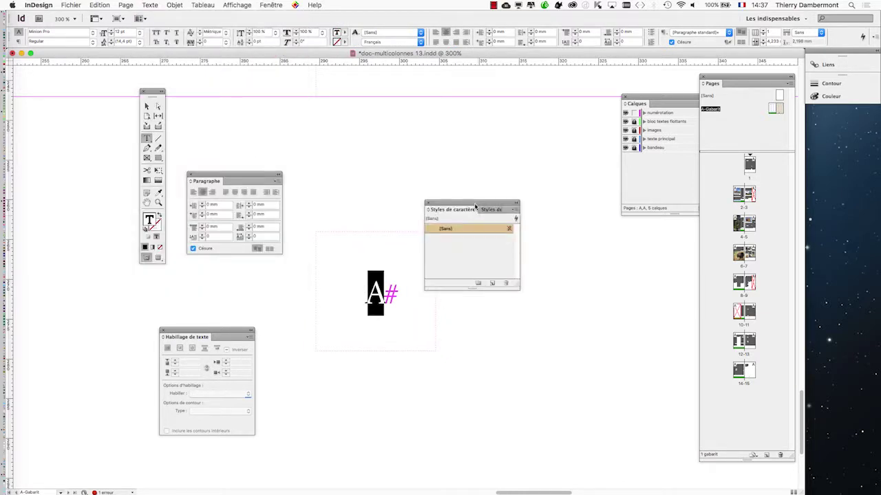
pyautogui.moveTo(474, 207); pyautogui.dragTo(566, 283)
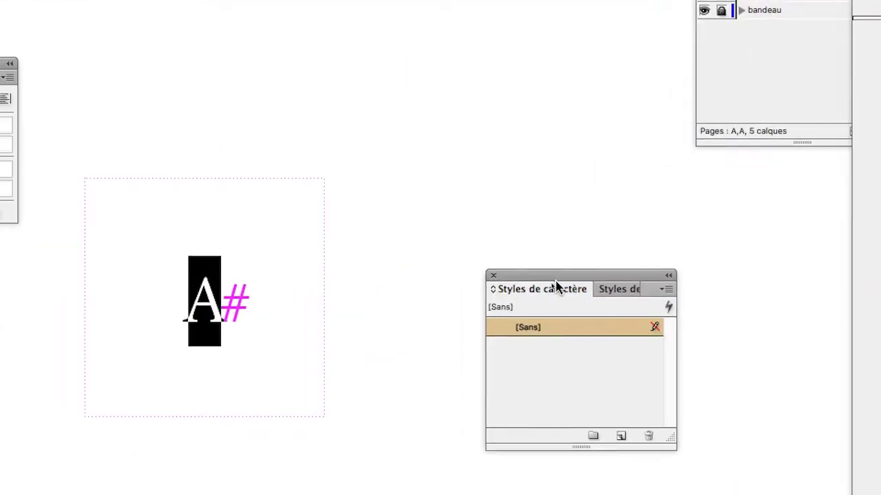
pyautogui.click(492, 276)
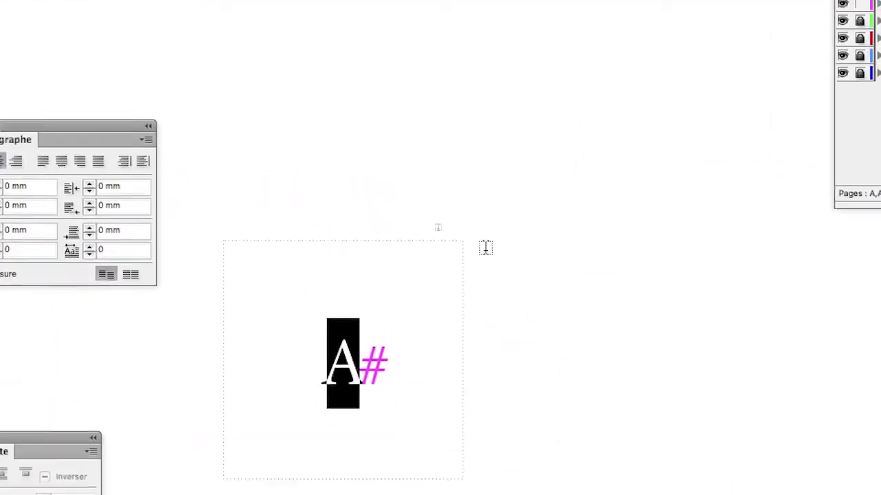
# Increase the font size of the selected page number marker to 18 pt in the character settings.
pyautogui.click(299, 10)
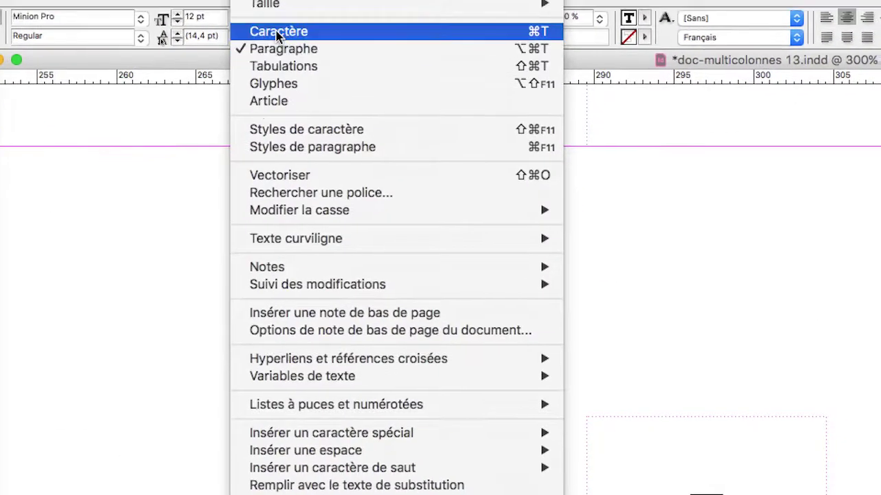
pyautogui.click(277, 32)
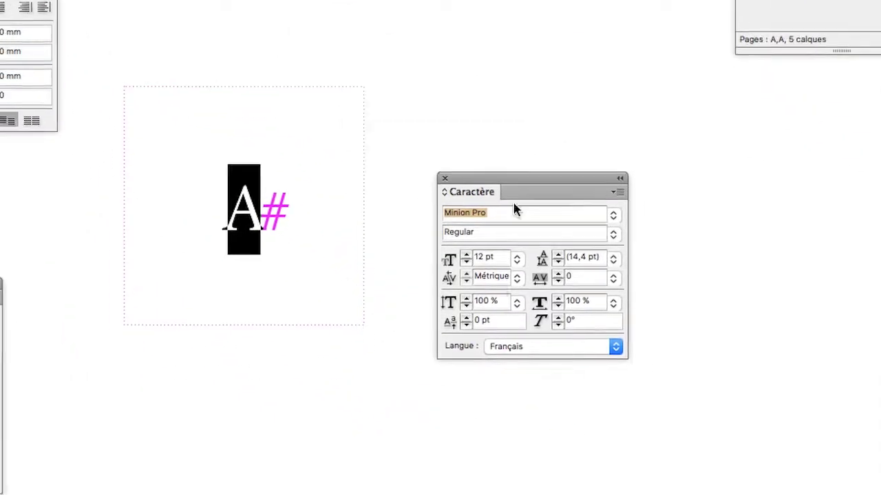
pyautogui.click(466, 254)
pyautogui.click(467, 254)
pyautogui.click(467, 254)
pyautogui.click(467, 254)
pyautogui.click(466, 254)
pyautogui.click(466, 254)
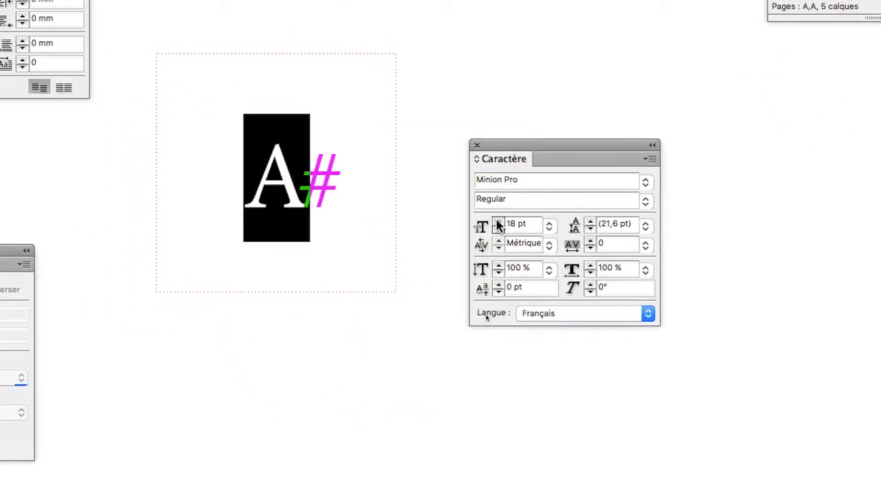
# Increase the selected page number marker's font size to 23 pt.
pyautogui.click(497, 223)
pyautogui.click(498, 223)
pyautogui.click(498, 223)
pyautogui.click(498, 223)
pyautogui.click(498, 223)
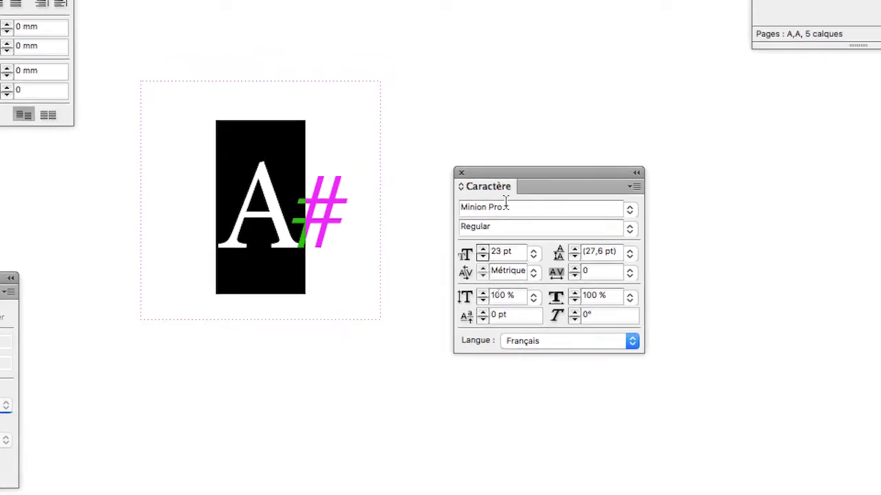
# Change the page number marker's font to Myanmar MN and shift the Caractère panel further away from the frame.
pyautogui.click(506, 205)
pyautogui.press('Down')
pyautogui.press('Down')
pyautogui.press('Down')
pyautogui.press('Down')
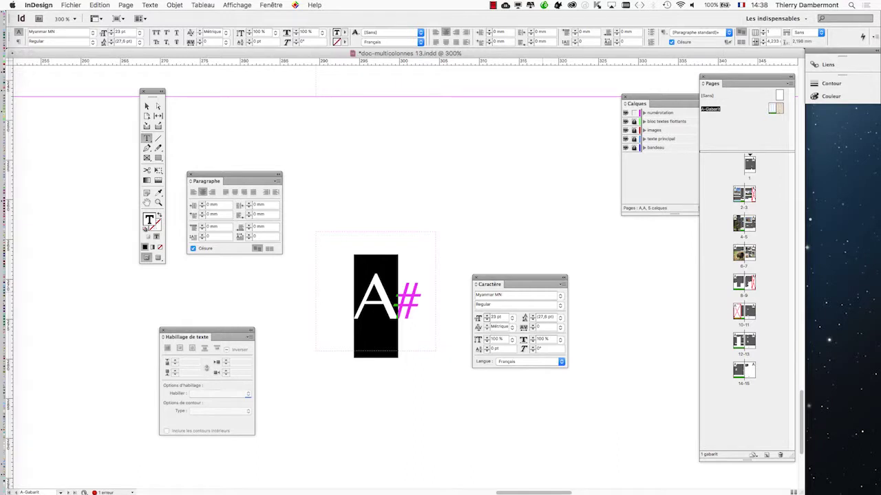
pyautogui.moveTo(519, 278); pyautogui.dragTo(570, 283)
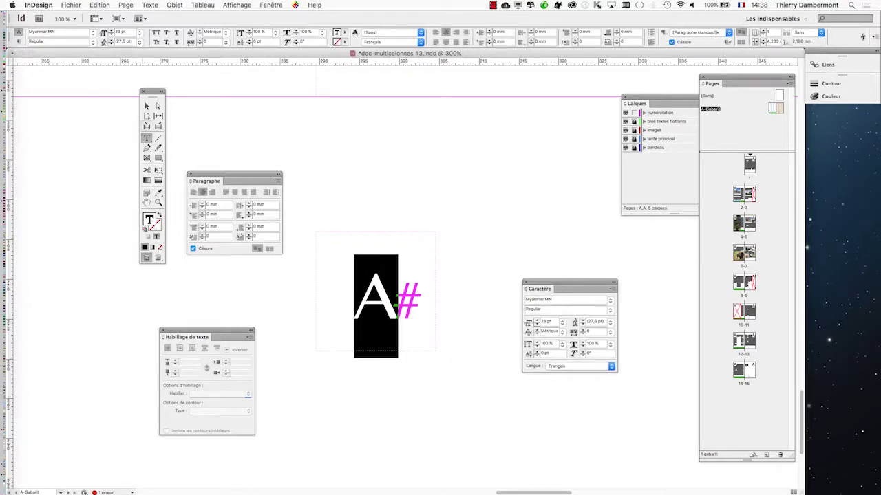
# Deselect the marker text and check the page number in preview mode, returning to the normal display.
pyautogui.click(146, 106)
pyautogui.click(296, 158)
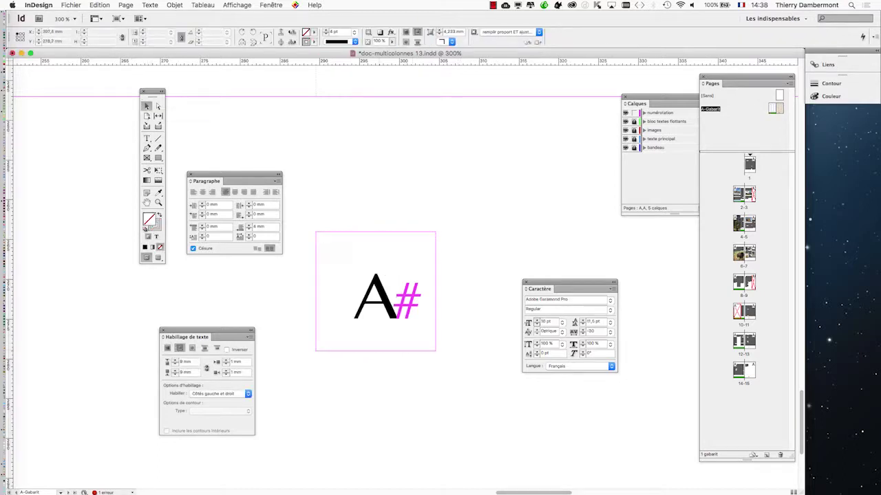
pyautogui.press('w')
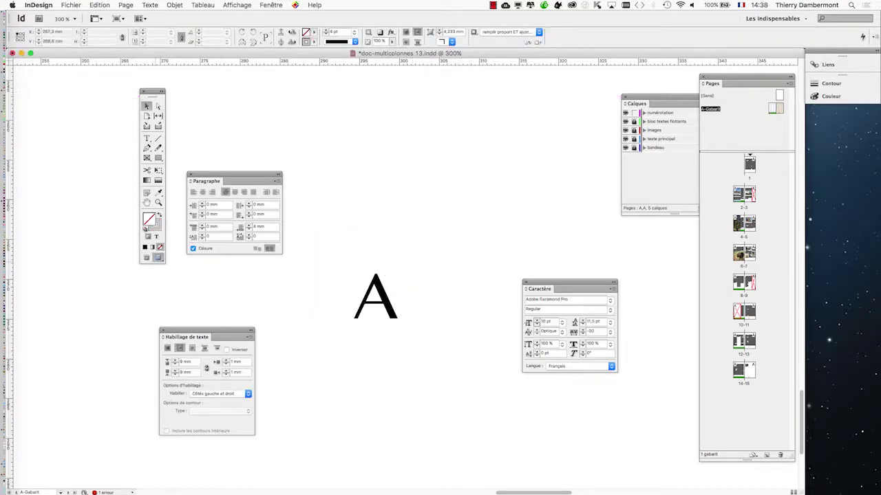
pyautogui.press('w')
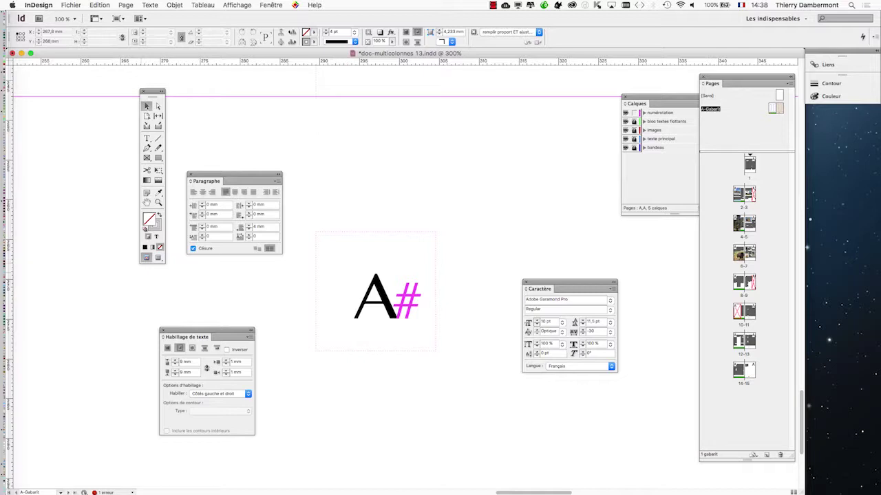
# Select the page number frame and bring up the Nuancier swatches beside it.
pyautogui.click(372, 296)
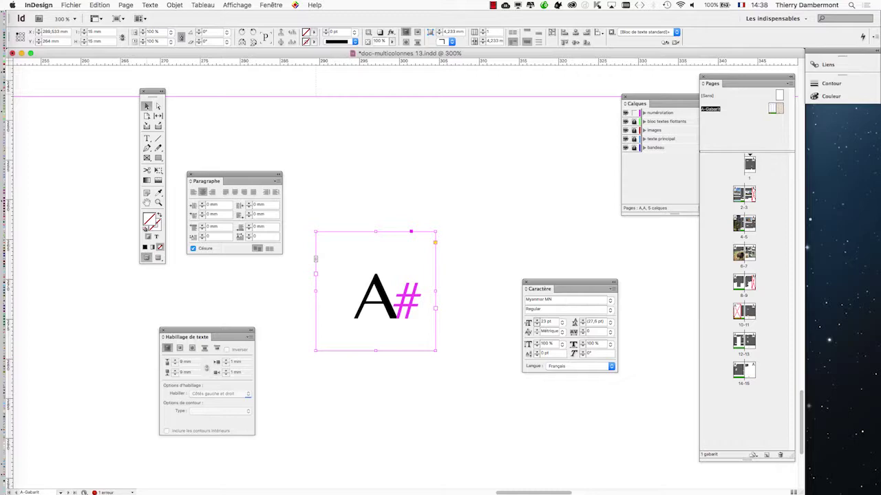
pyautogui.moveTo(155, 93); pyautogui.dragTo(459, 185)
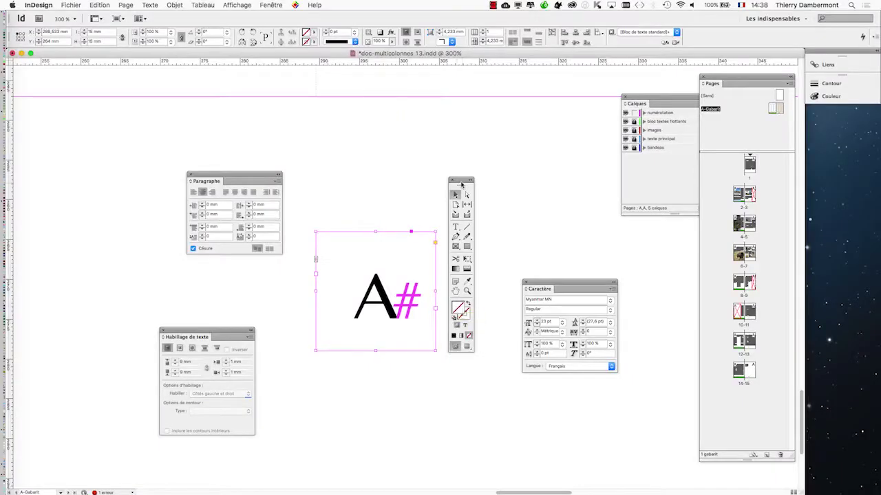
pyautogui.moveTo(466, 55); pyautogui.dragTo(0, 0)
pyautogui.click(271, 5)
pyautogui.moveTo(289, 73)
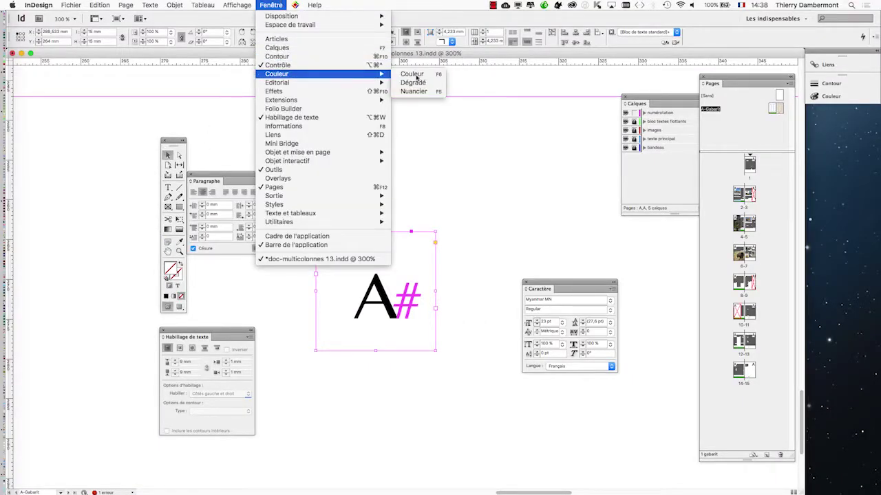
pyautogui.click(414, 91)
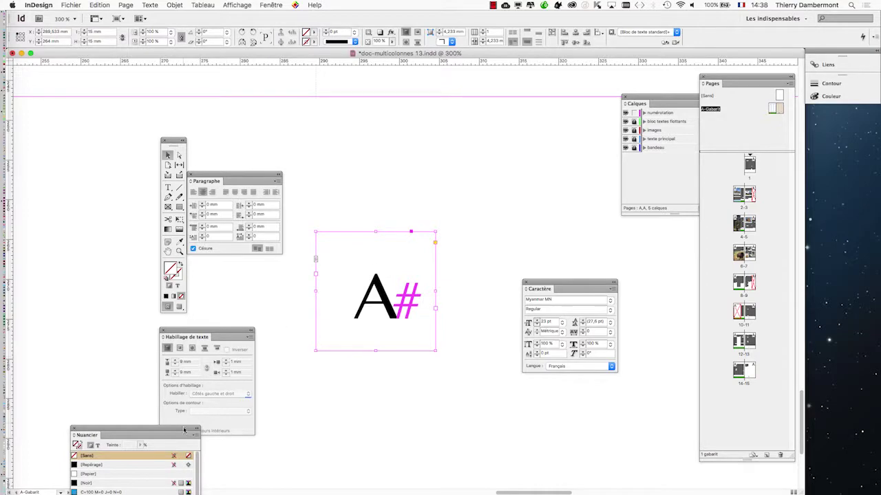
pyautogui.moveTo(184, 430); pyautogui.dragTo(566, 161)
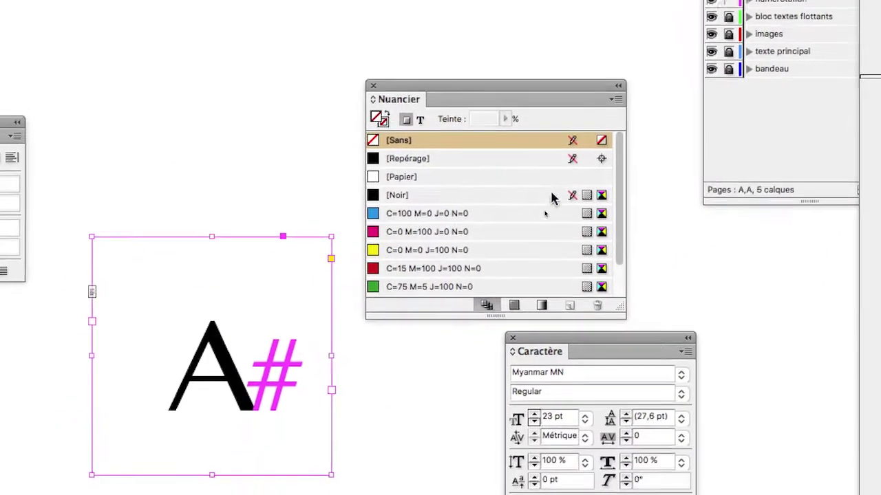
# Fill the page number frame with the C=100 M=0 J=0 N=0 swatch at a 10 % tint.
pyautogui.click(542, 220)
pyautogui.click(530, 168)
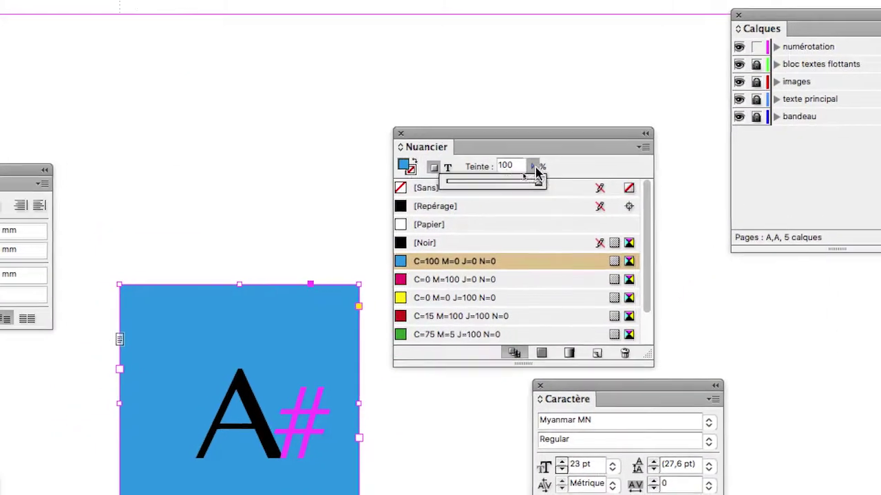
pyautogui.click(454, 182)
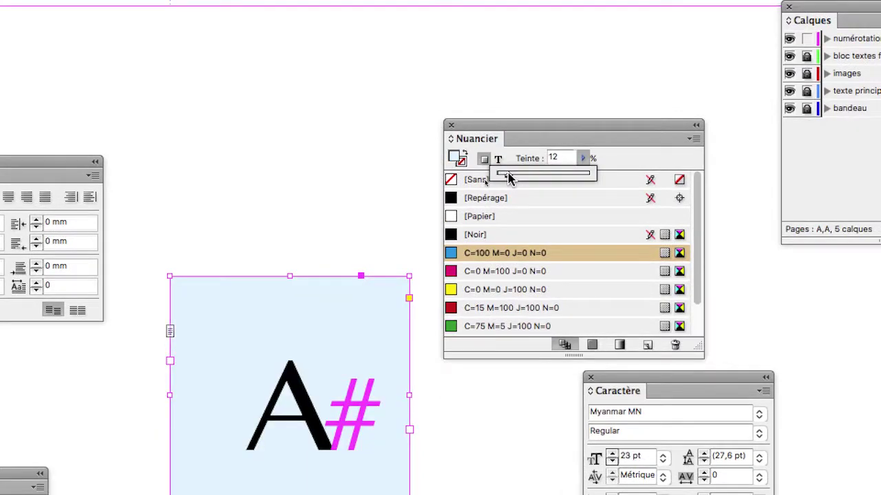
pyautogui.moveTo(509, 177); pyautogui.dragTo(507, 178)
# Switch the frame's fill to [Noir] at 10 % and move the Nuancier panel clear of the frame.
pyautogui.click(490, 234)
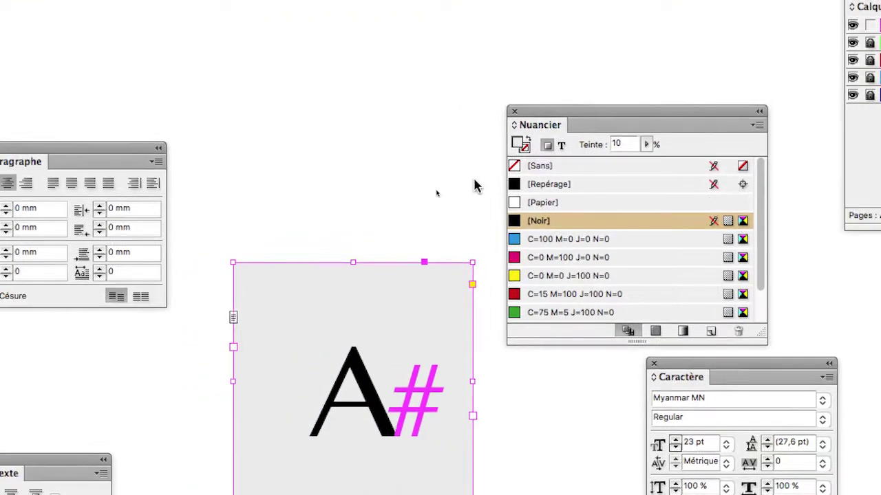
pyautogui.click(439, 230)
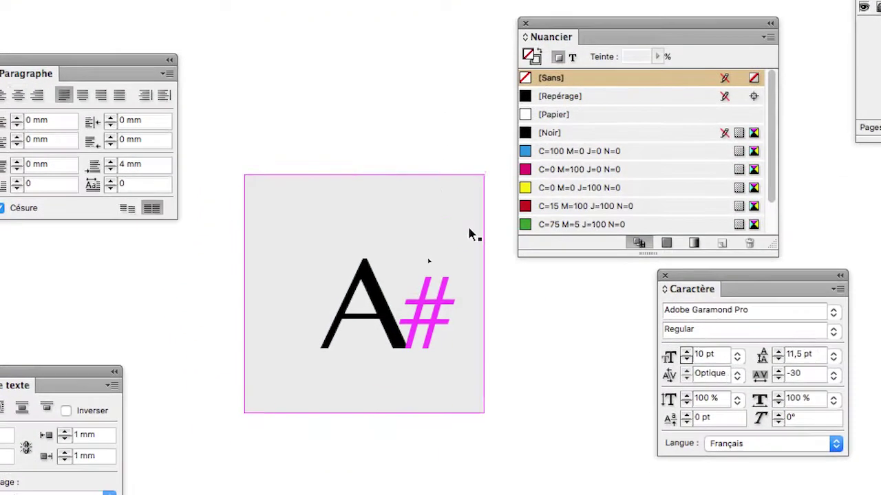
pyautogui.click(469, 234)
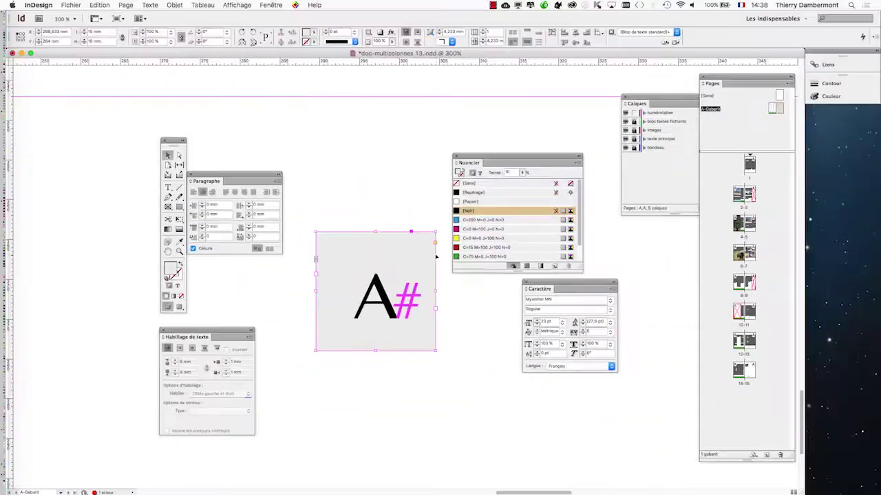
pyautogui.moveTo(485, 157); pyautogui.dragTo(575, 143)
# Give all four corners of the page number frame the Arrondi shape in the corner options, with Aperçu enabled.
pyautogui.click(176, 5)
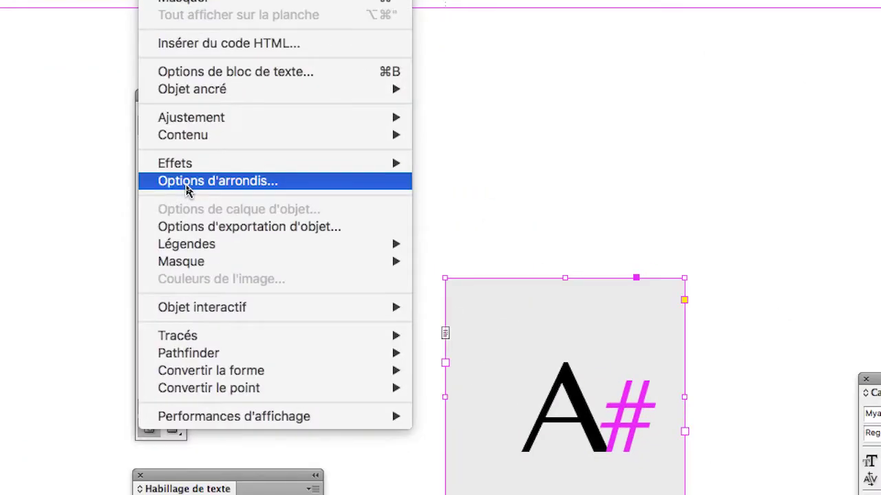
pyautogui.click(188, 191)
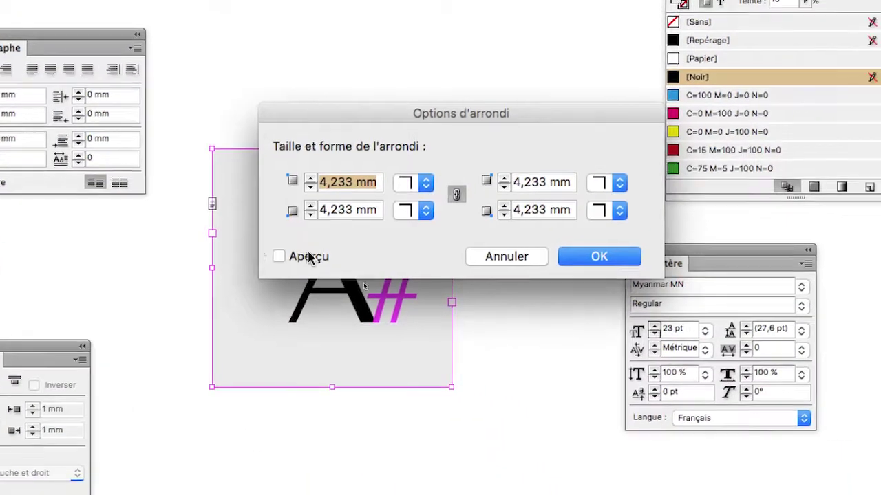
pyautogui.click(293, 257)
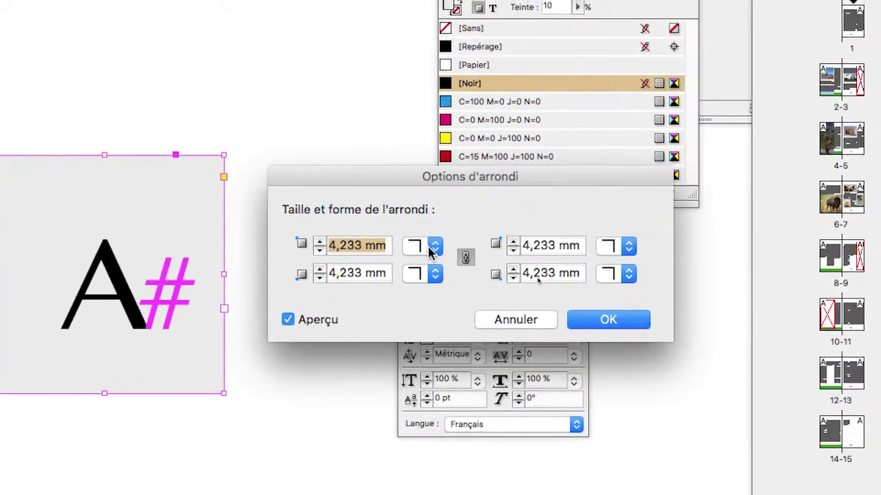
pyautogui.click(431, 254)
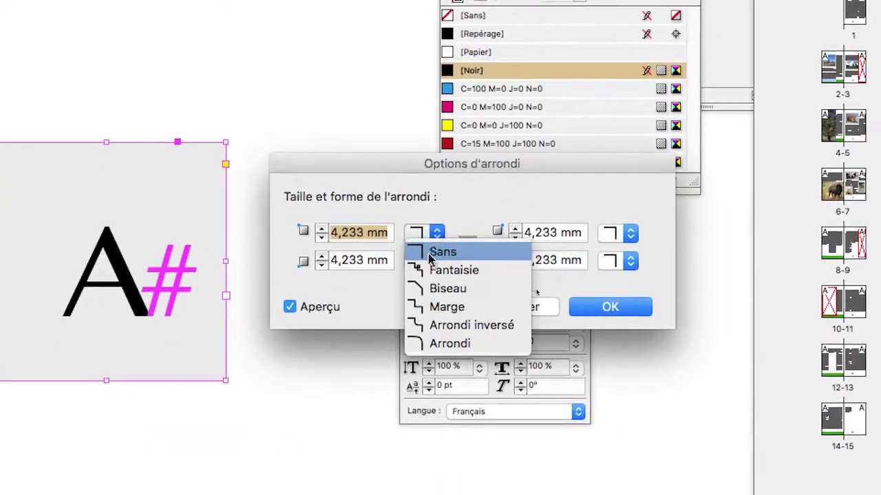
pyautogui.click(449, 343)
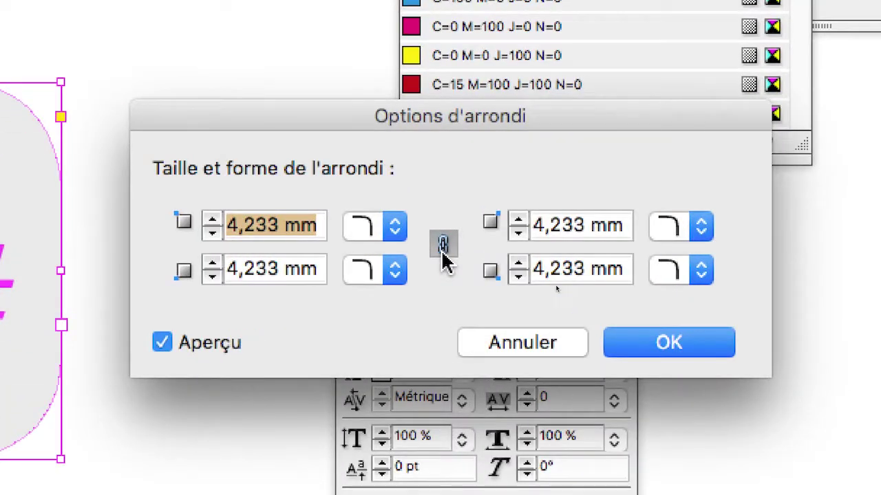
# Unlink the corner settings and set the frame's top-left and bottom-right corners to Sans, keeping the other two rounded.
pyautogui.click(443, 252)
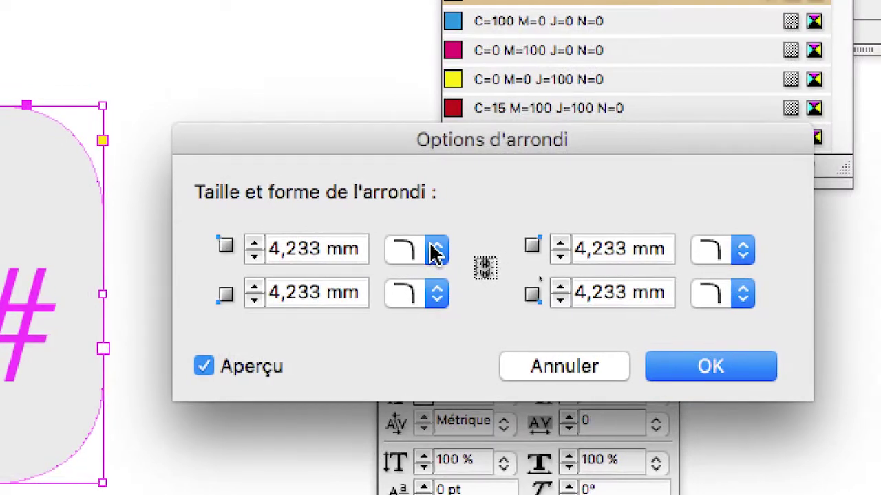
pyautogui.click(436, 252)
pyautogui.click(486, 264)
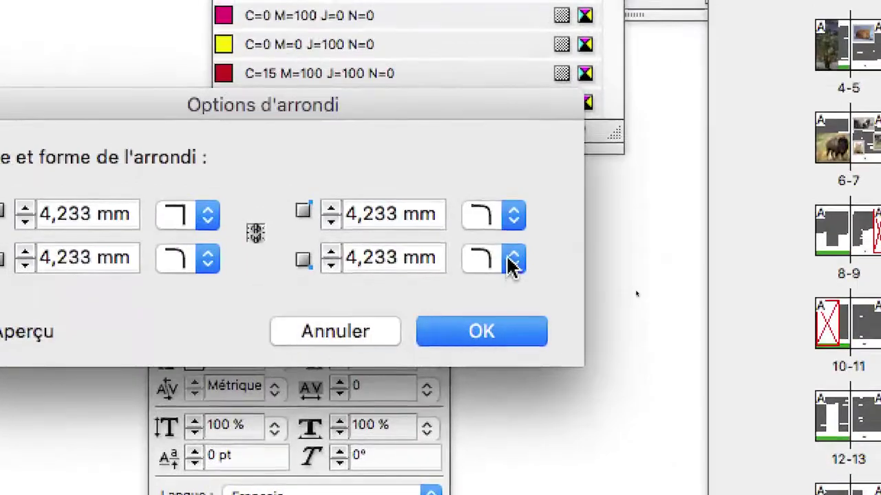
pyautogui.click(567, 240)
pyautogui.click(564, 267)
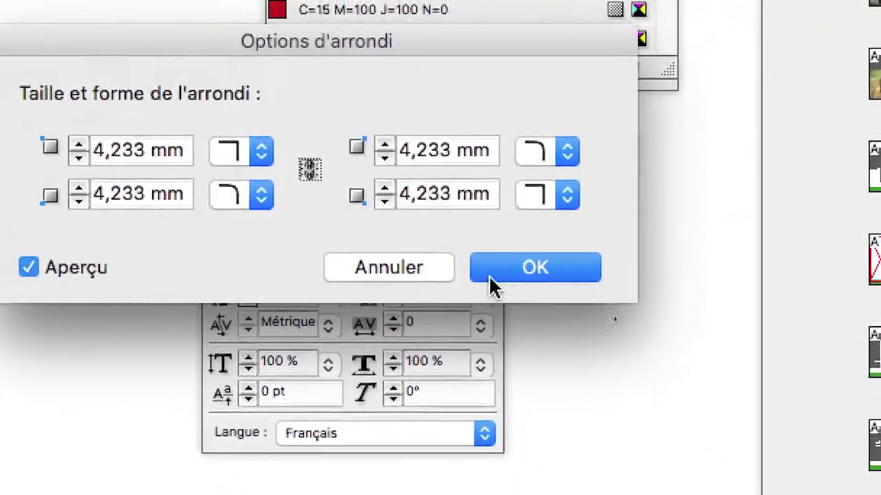
pyautogui.click(492, 280)
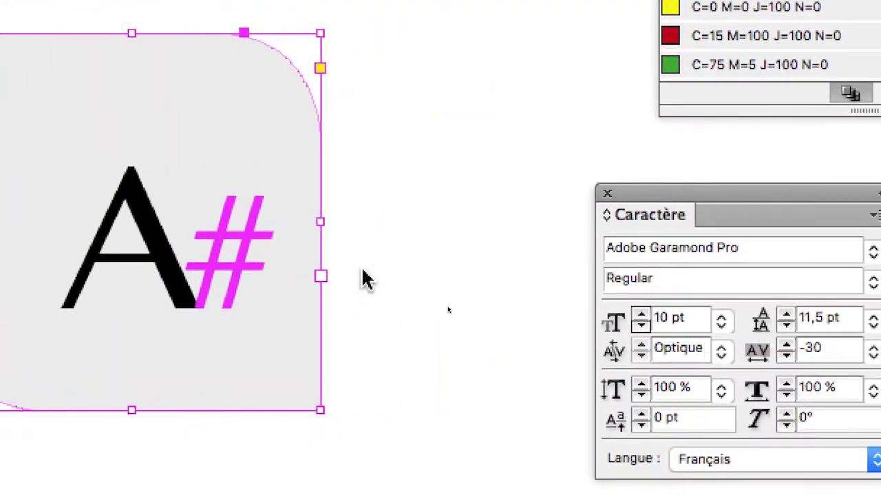
# Review the available corner shapes in the page number frame's corner options, cancel without changes and deselect the frame.
pyautogui.click(344, 276)
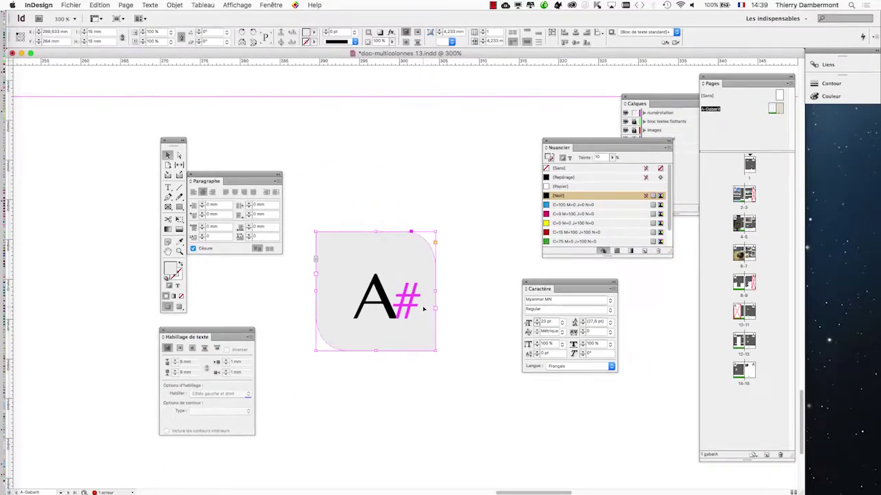
pyautogui.click(177, 4)
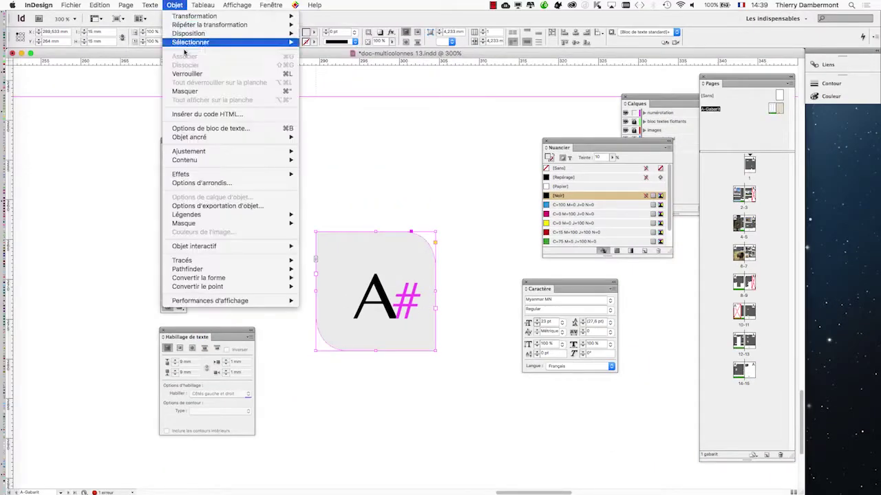
pyautogui.click(207, 184)
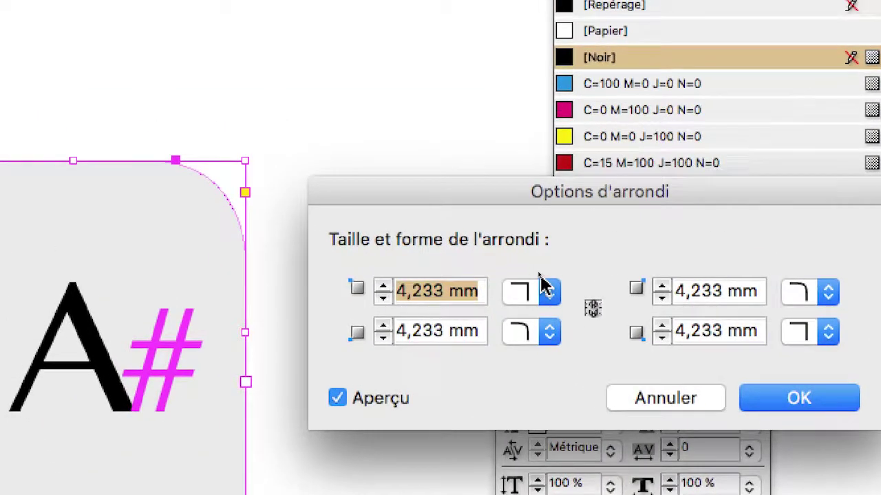
pyautogui.click(519, 247)
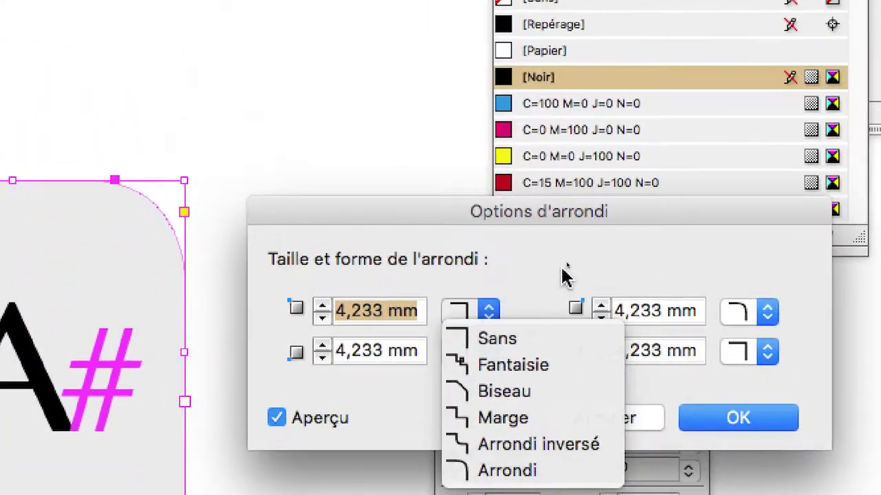
pyautogui.click(503, 165)
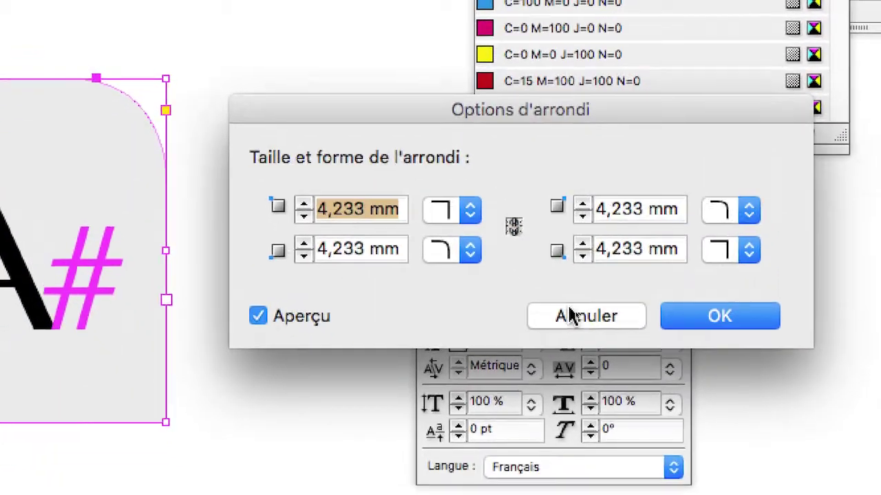
pyautogui.click(599, 361)
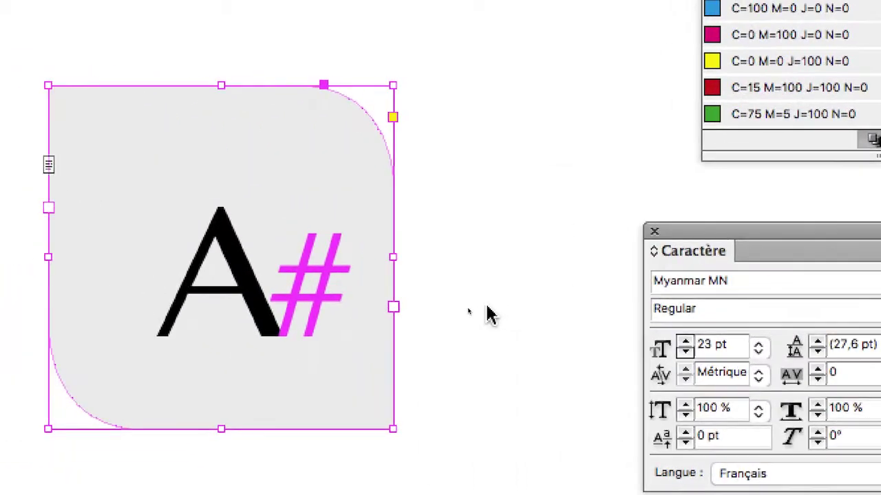
pyautogui.click(487, 311)
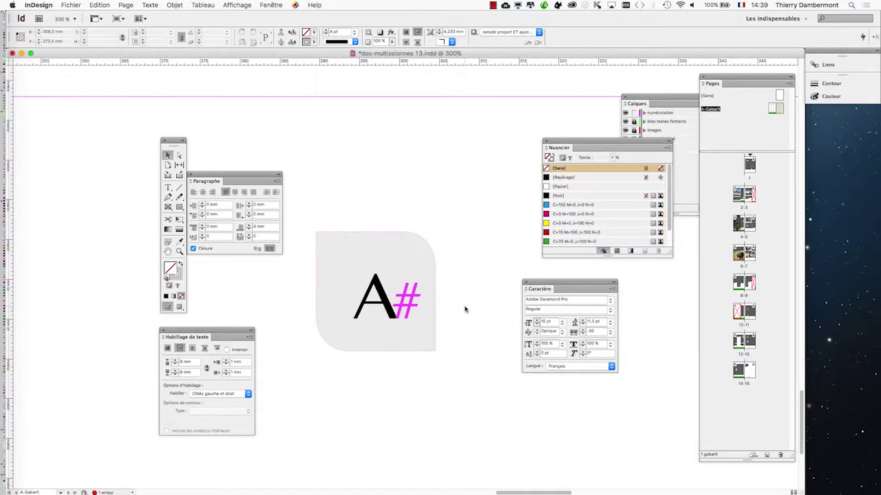
# Shrink the document window and split it into two side-by-side views of the A-Gabarit master page number.
pyautogui.scroll(-1, 465, 309)
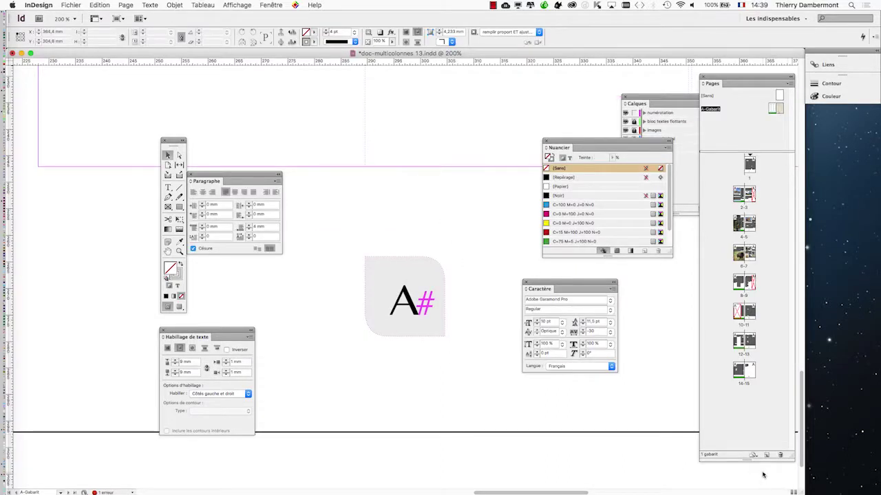
pyautogui.moveTo(803, 494); pyautogui.dragTo(286, 3)
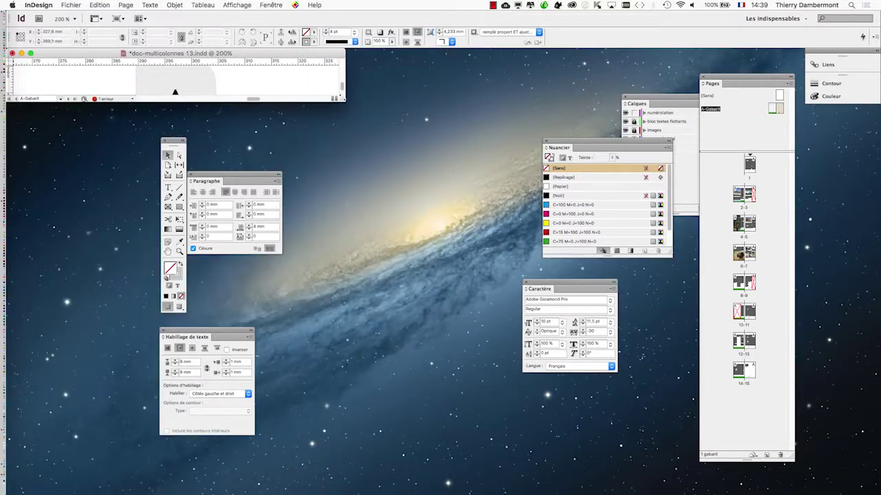
pyautogui.moveTo(344, 100); pyautogui.dragTo(423, 435)
pyautogui.click(270, 5)
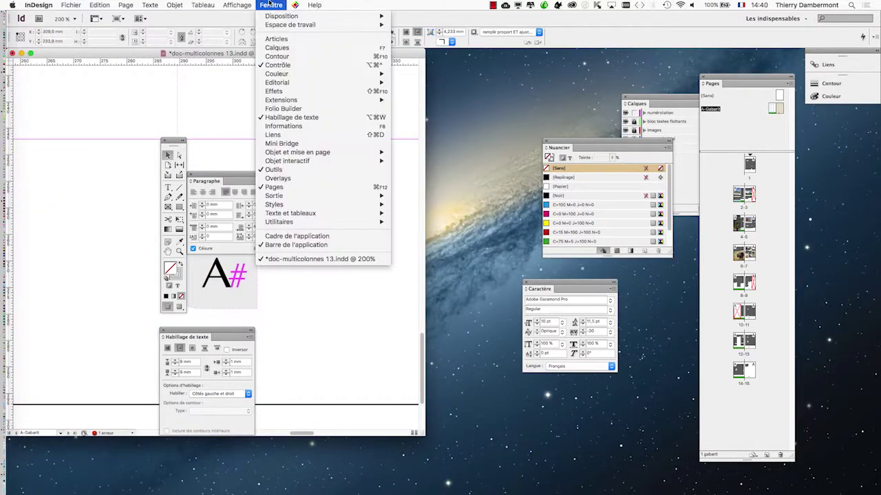
pyautogui.moveTo(279, 16)
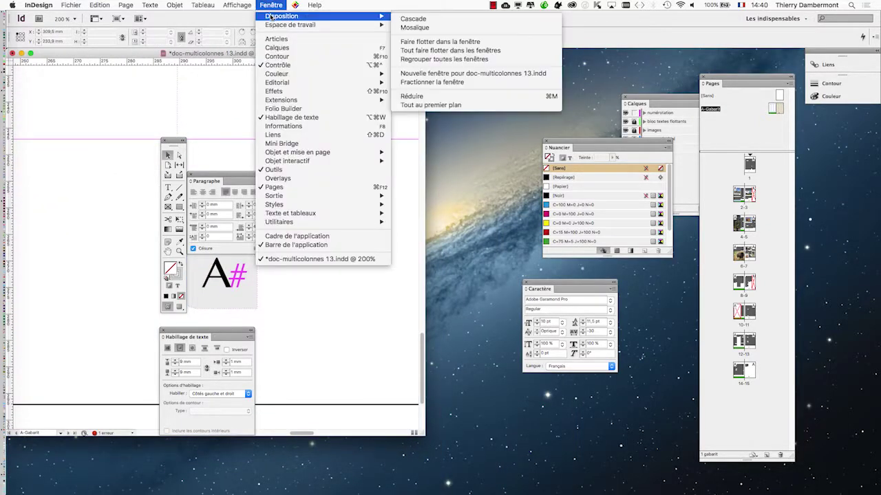
pyautogui.click(461, 84)
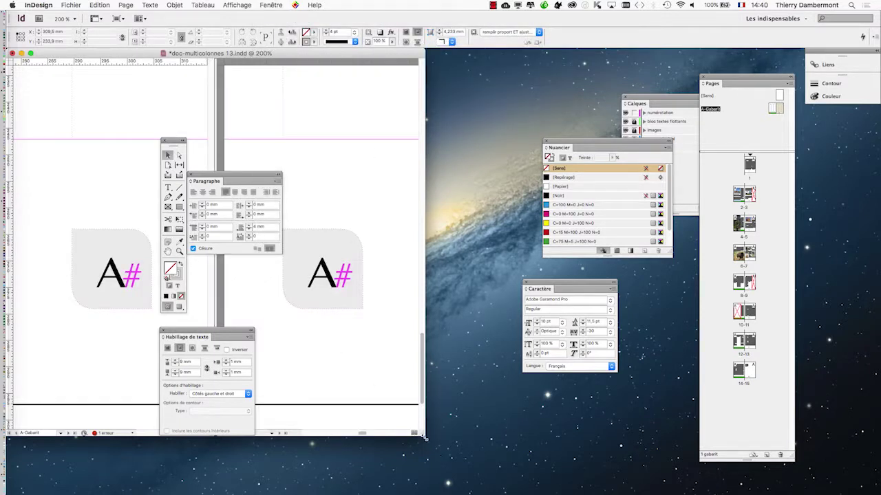
# Enlarge the split document window to fill the workspace and close the Pages, Caractère, Nuancier and Calques panels.
pyautogui.moveTo(423, 434); pyautogui.dragTo(804, 490)
pyautogui.click(703, 79)
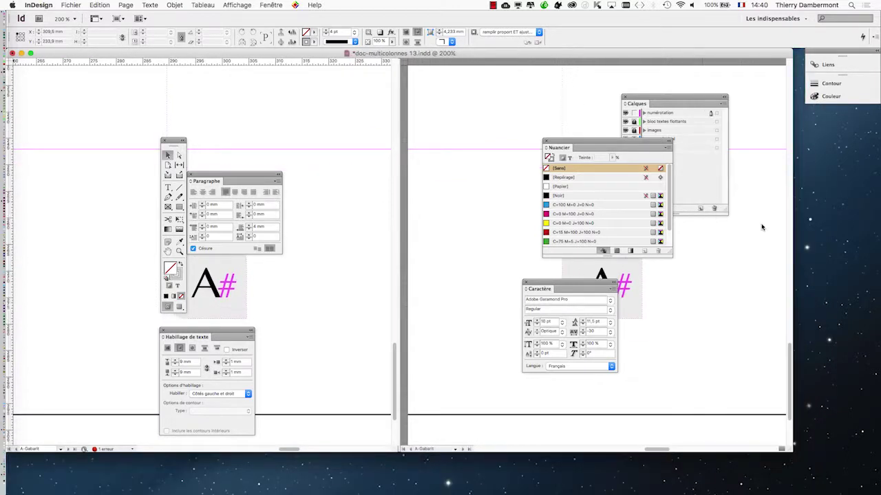
pyautogui.moveTo(790, 449); pyautogui.dragTo(800, 487)
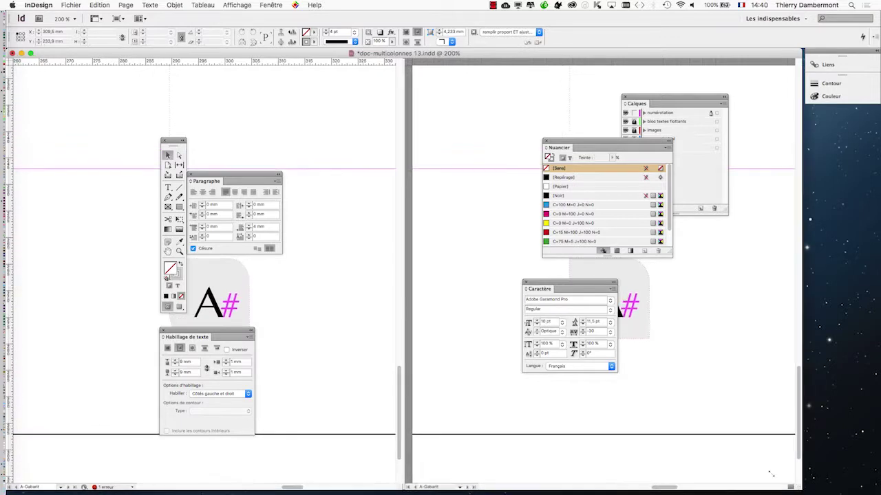
pyautogui.click(167, 251)
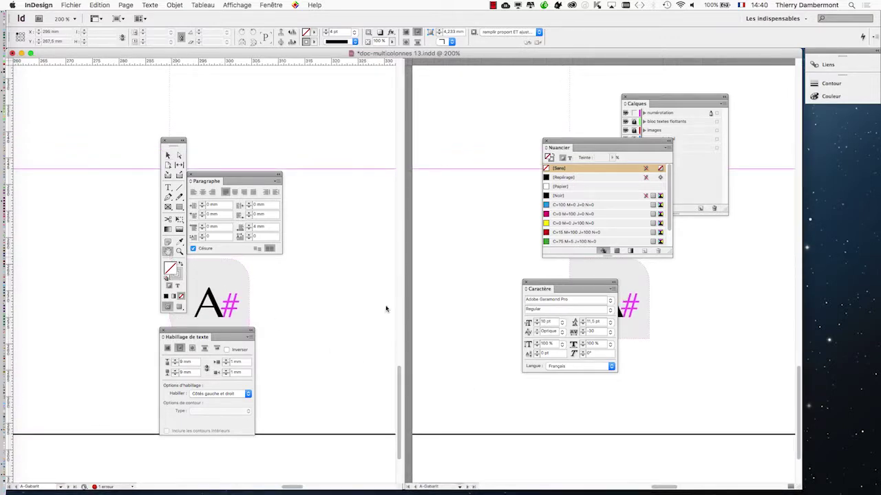
pyautogui.click(525, 283)
pyautogui.click(545, 141)
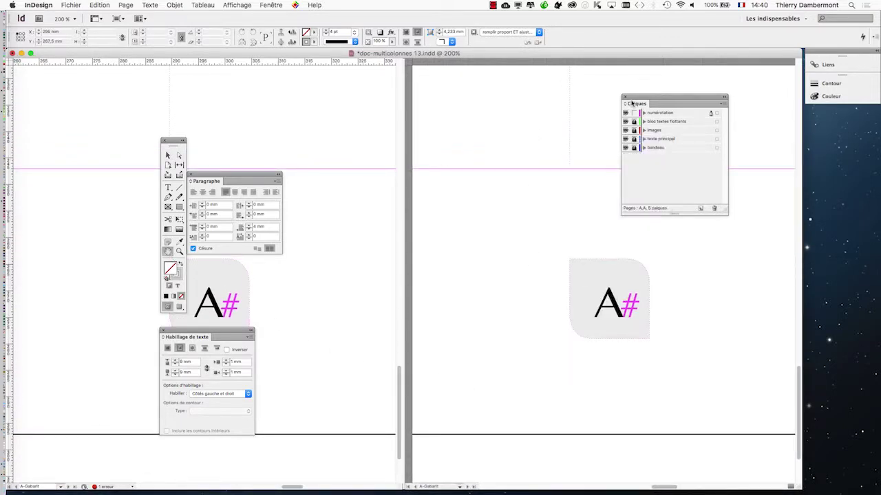
pyautogui.click(623, 97)
# Reposition the page number frame in both views with the Hand tool and close the Paragraphe panel covering it.
pyautogui.moveTo(572, 232); pyautogui.dragTo(617, 169)
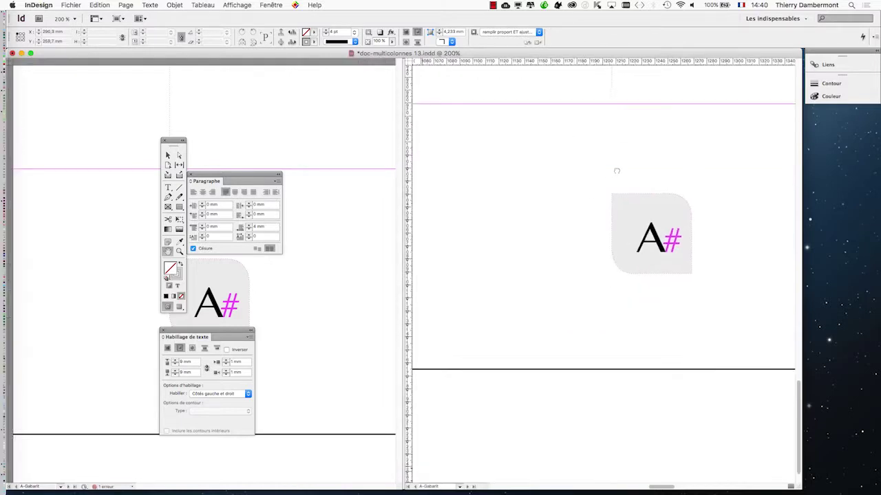
pyautogui.moveTo(322, 322); pyautogui.dragTo(320, 277)
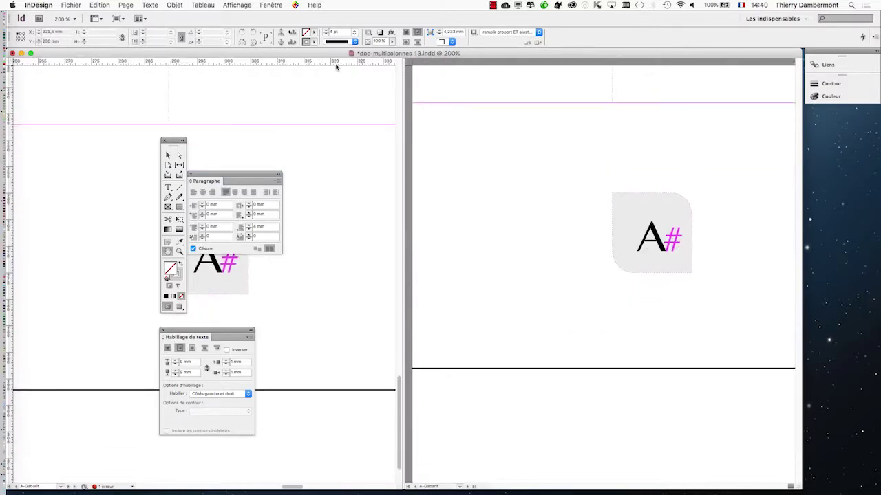
pyautogui.click(191, 175)
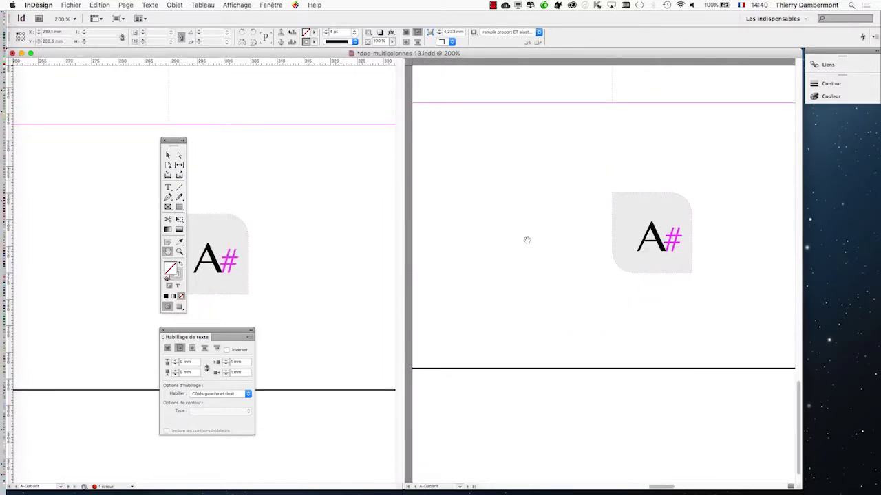
pyautogui.click(529, 243)
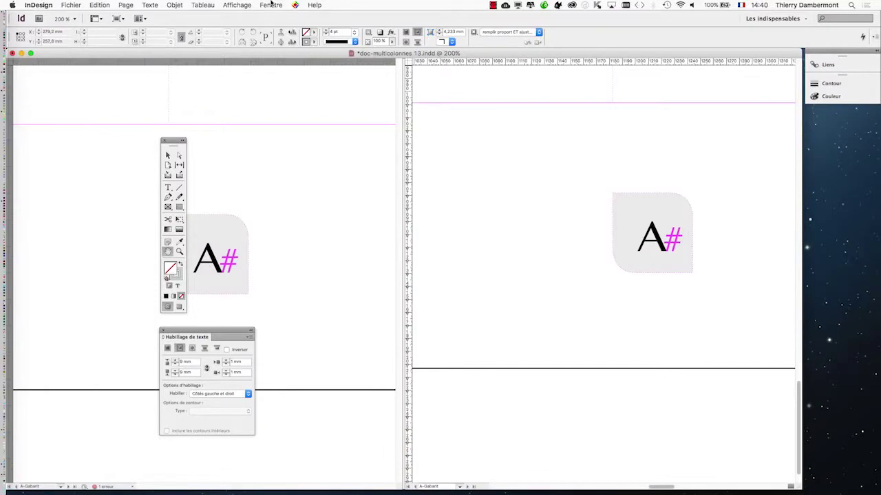
# Reopen the Pages panel and display page 7, page 11 and finally page 13 in the second view.
pyautogui.click(271, 4)
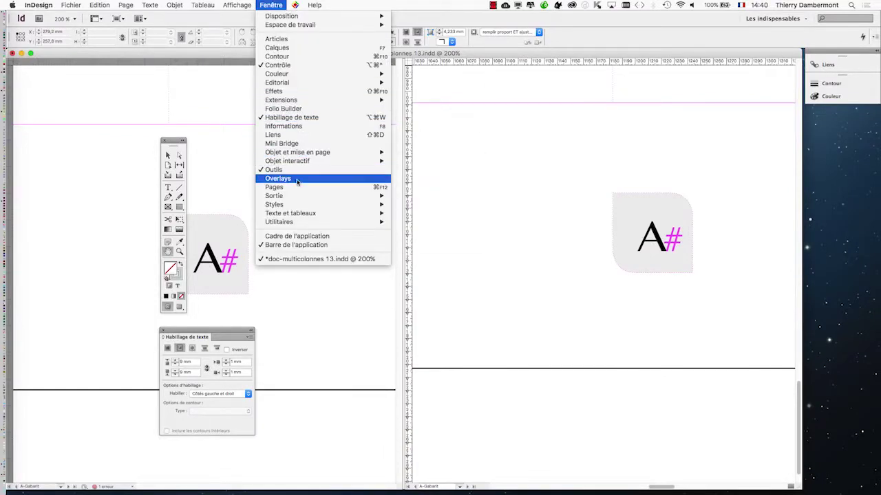
pyautogui.click(298, 187)
pyautogui.doubleClick(749, 254)
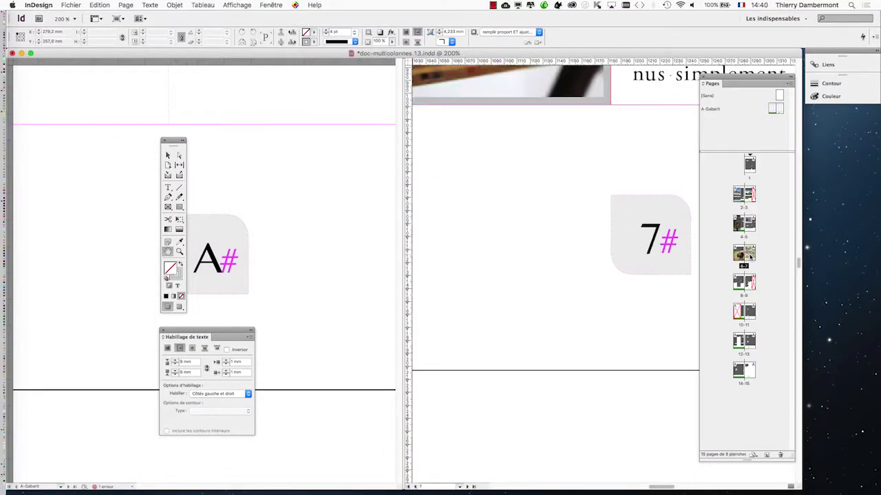
pyautogui.doubleClick(754, 315)
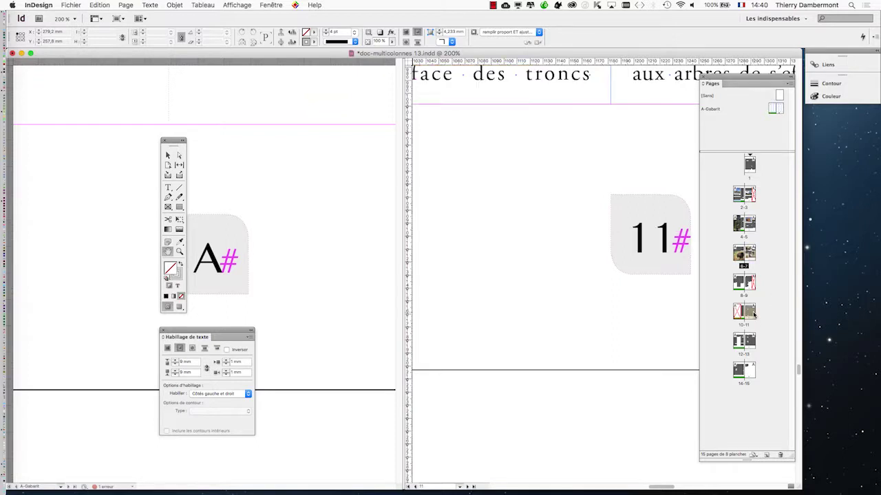
pyautogui.doubleClick(753, 340)
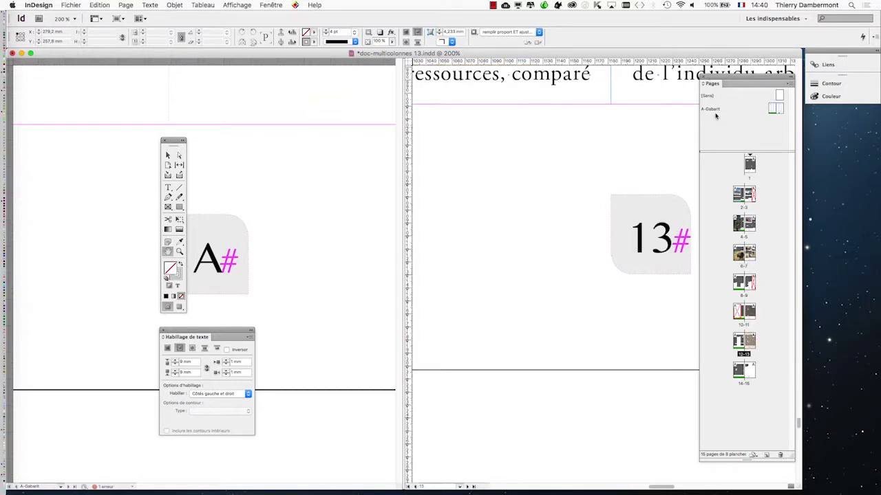
# Move the Pages and tools panels clear of the frames, select the master page number marker and place the Caractère panel beside it.
pyautogui.moveTo(710, 82); pyautogui.dragTo(766, 181)
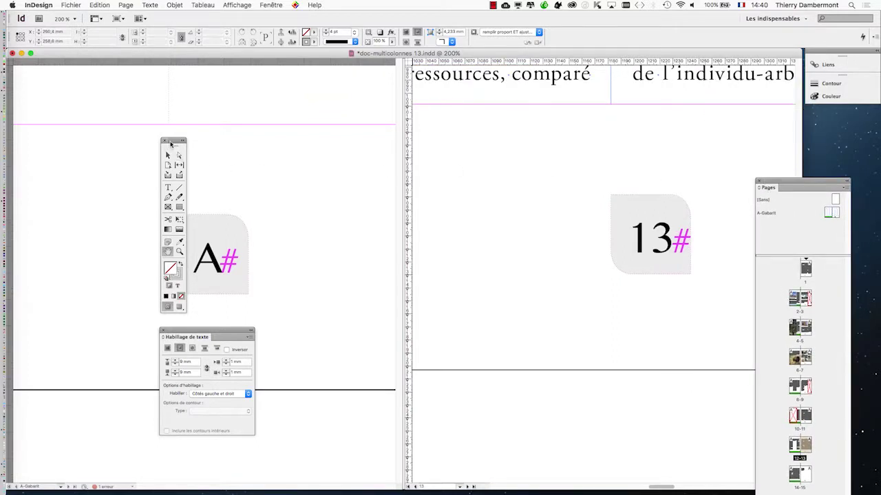
pyautogui.moveTo(171, 143); pyautogui.dragTo(120, 146)
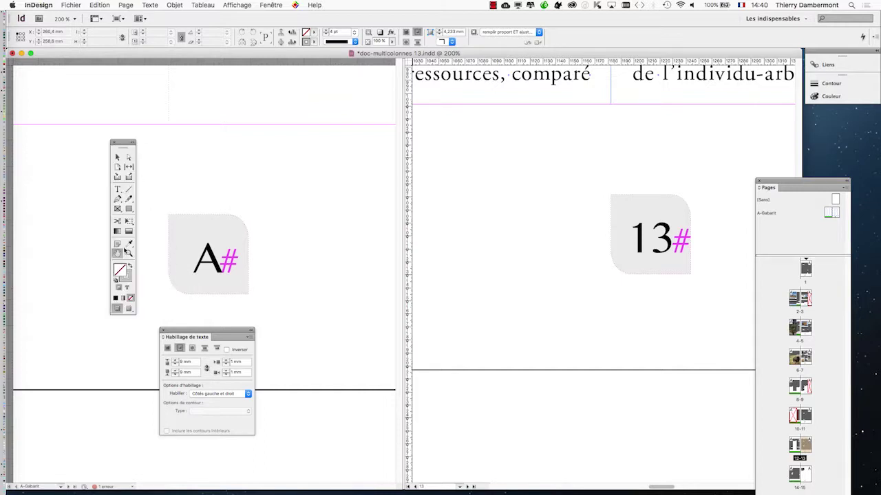
pyautogui.click(118, 193)
pyautogui.tripleClick(216, 260)
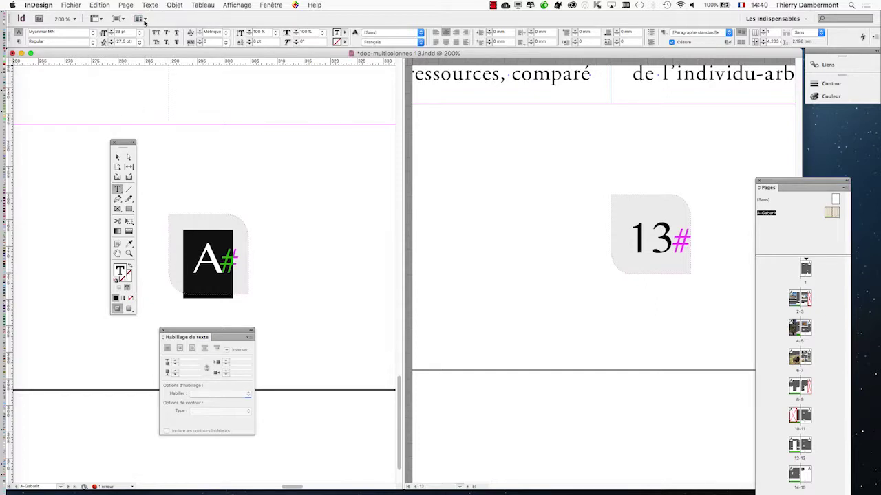
pyautogui.click(150, 4)
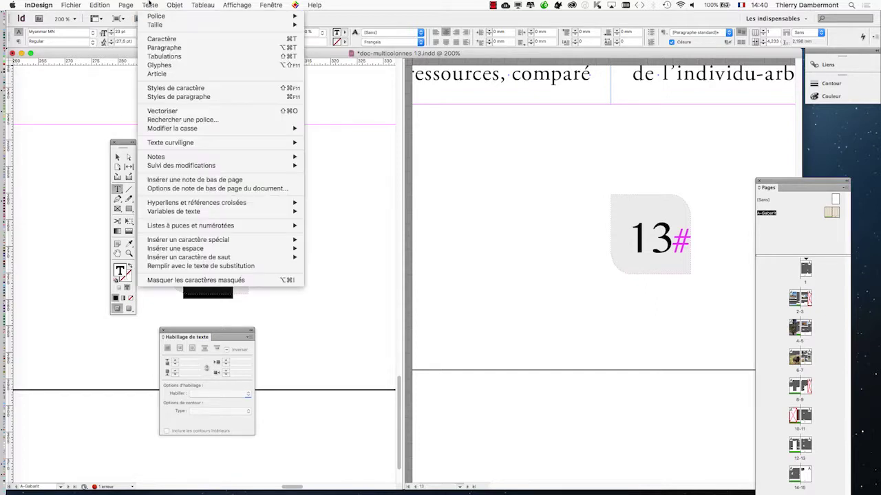
pyautogui.click(164, 39)
pyautogui.moveTo(549, 285); pyautogui.dragTo(315, 212)
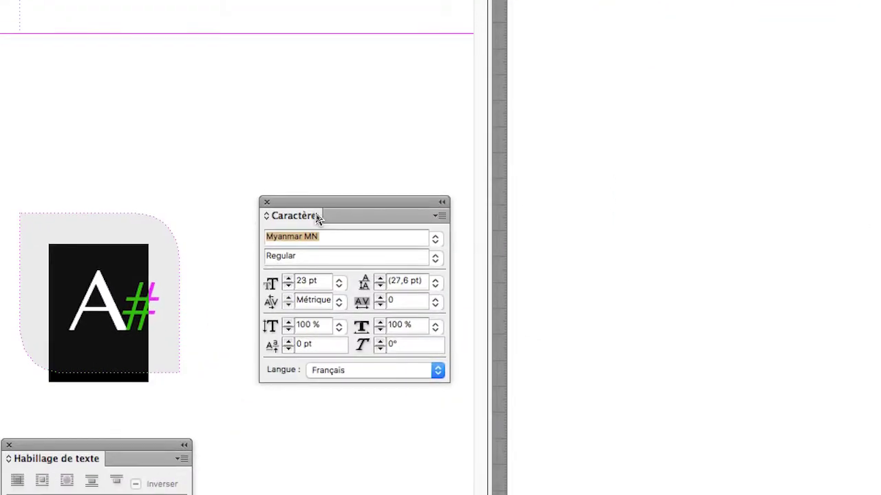
# Try successive fonts on the master page number marker, from Myanmar Sangam MN to Myriad Web Pro.
pyautogui.click(319, 219)
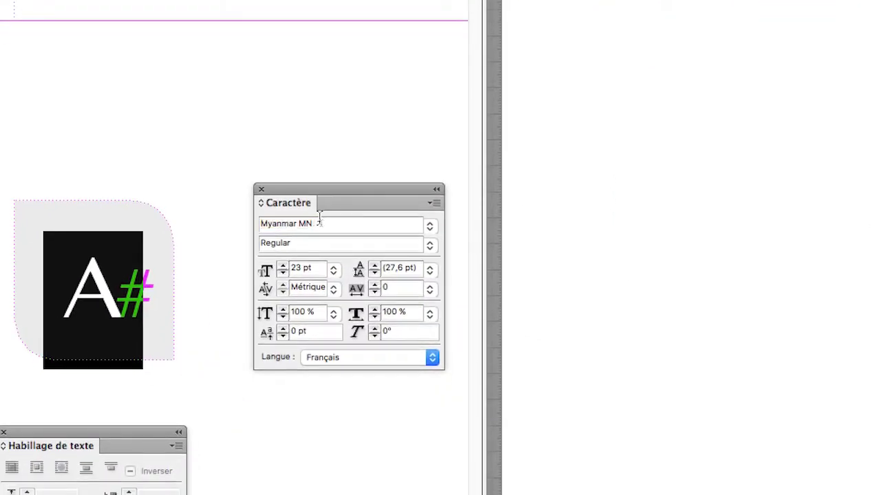
pyautogui.press('Down')
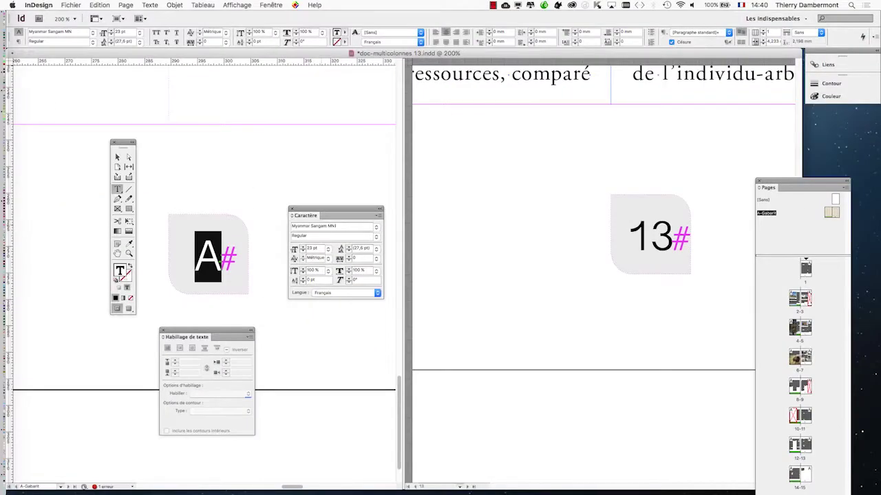
pyautogui.press('Down')
pyautogui.press('Down')
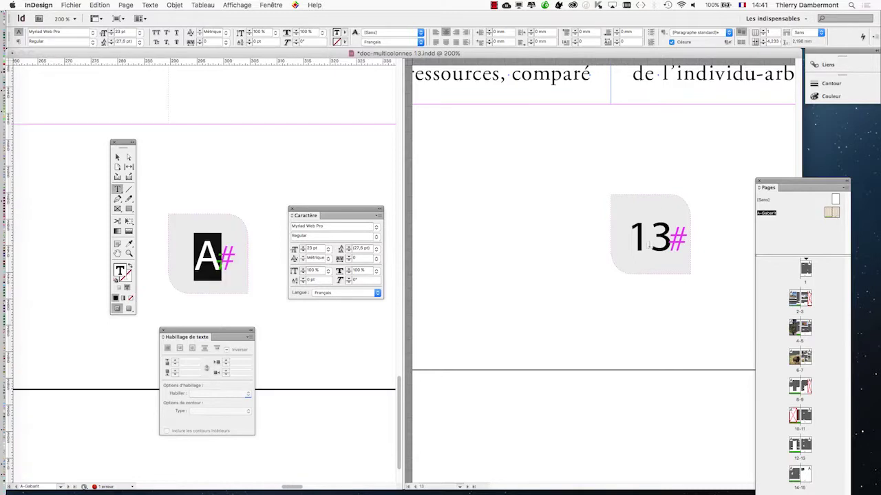
# Deselect the master page number and zoom in on the page 13 number frame in the second view.
pyautogui.click(590, 240)
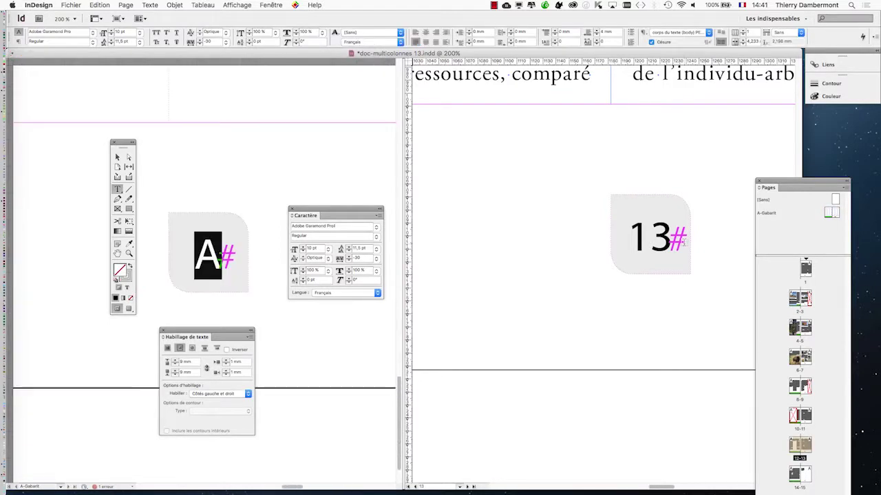
pyautogui.click(126, 157)
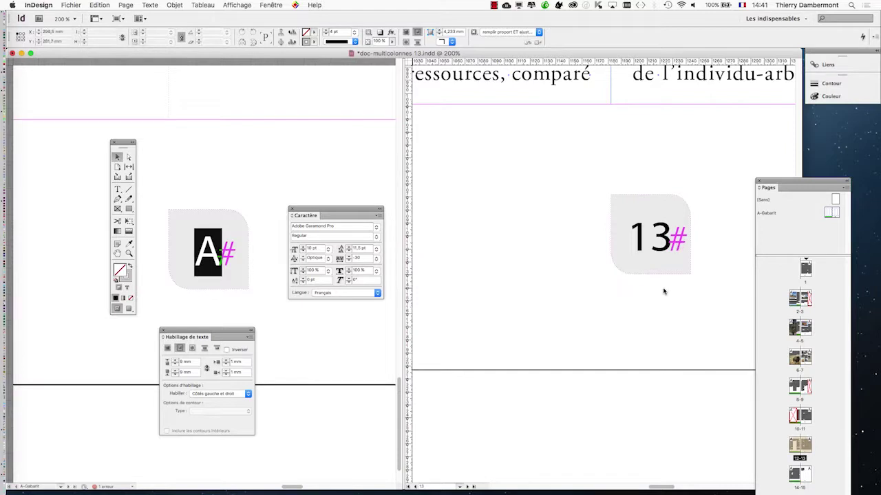
pyautogui.click(222, 182)
pyautogui.click(633, 290)
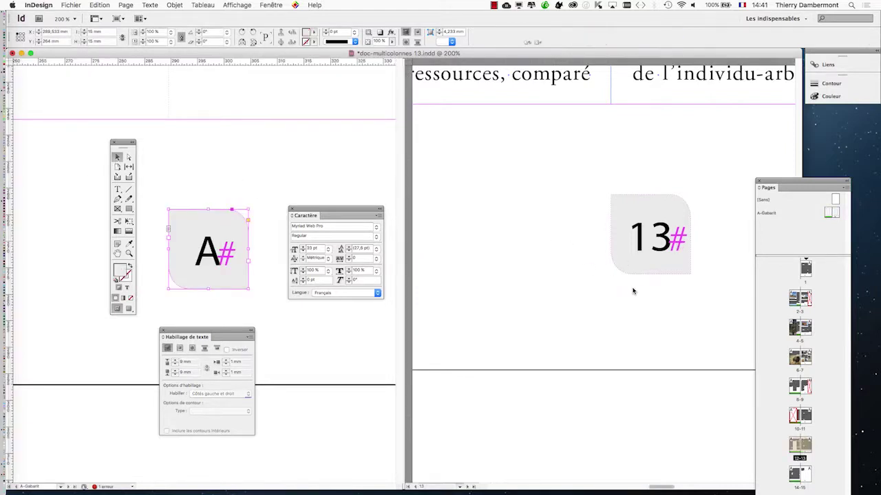
pyautogui.scroll(1, 674, 282)
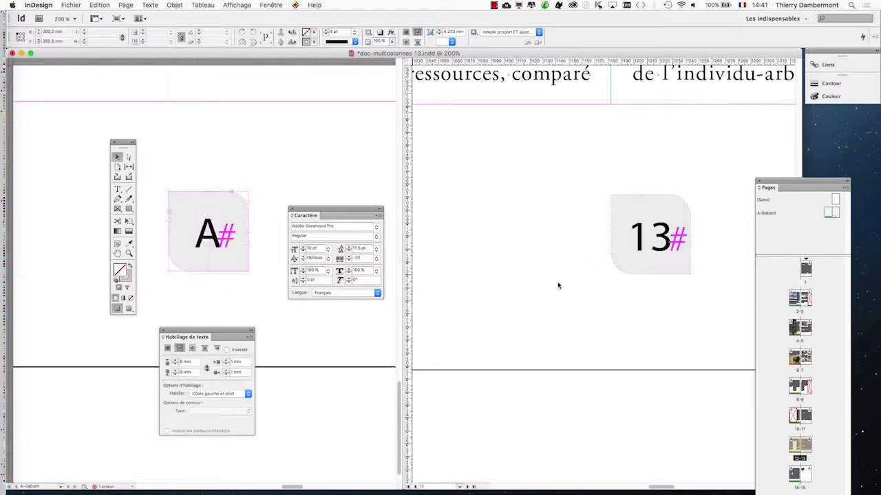
pyautogui.click(129, 254)
pyautogui.moveTo(600, 199); pyautogui.dragTo(714, 301)
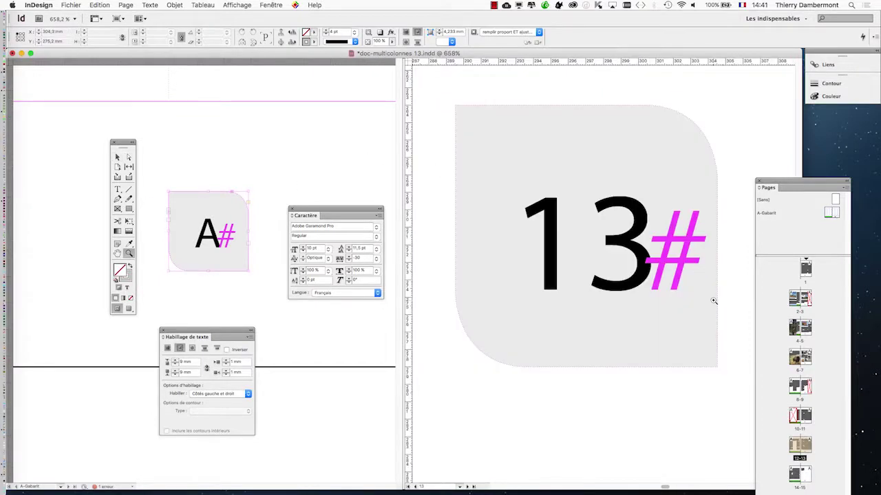
# Select the master page number marker and try successive fonts, including Noteworthy, Optima and Orator Std, ending on Oriya MN.
pyautogui.click(120, 158)
pyautogui.click(118, 189)
pyautogui.click(215, 237)
pyautogui.doubleClick(216, 236)
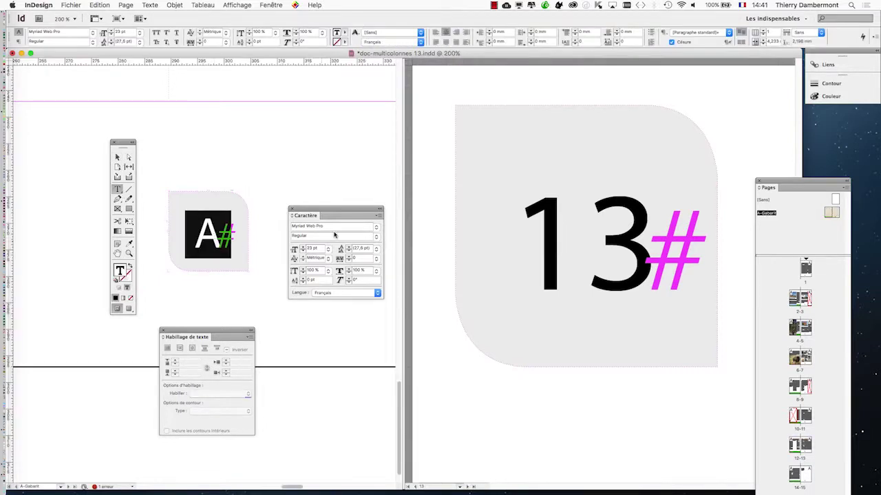
pyautogui.press('Down')
pyautogui.press('Down')
pyautogui.press('Down')
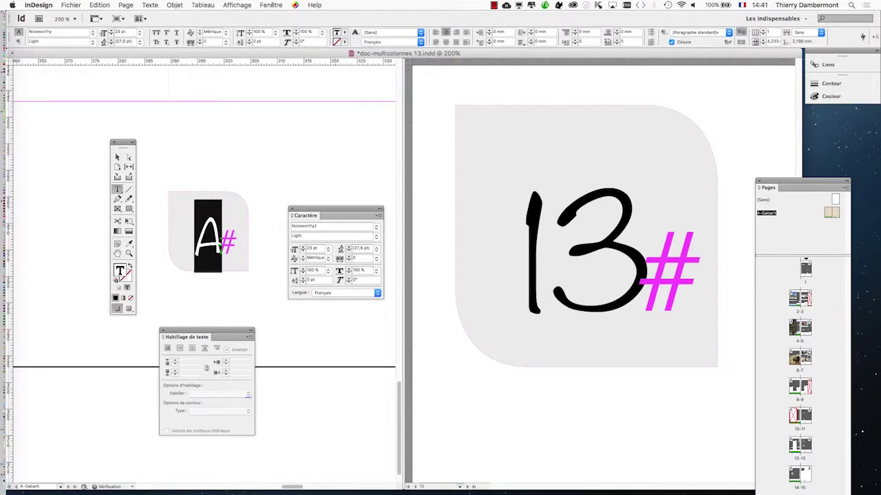
pyautogui.press('Down')
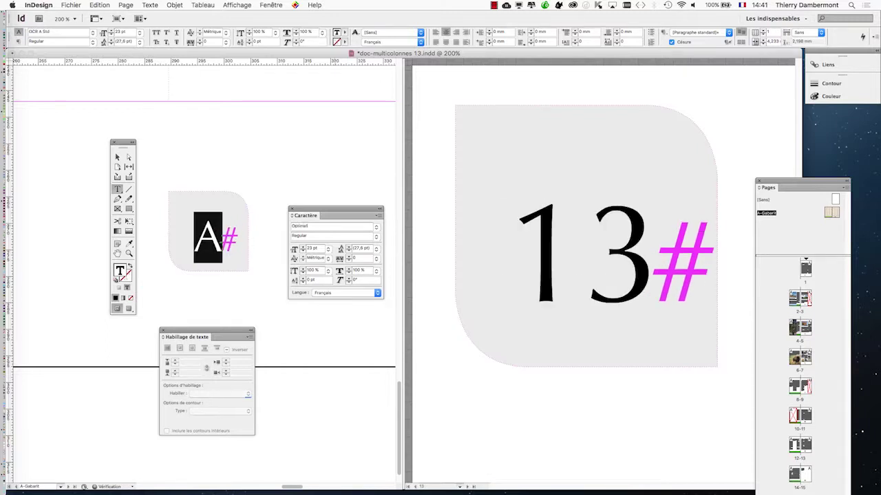
pyautogui.press('Down')
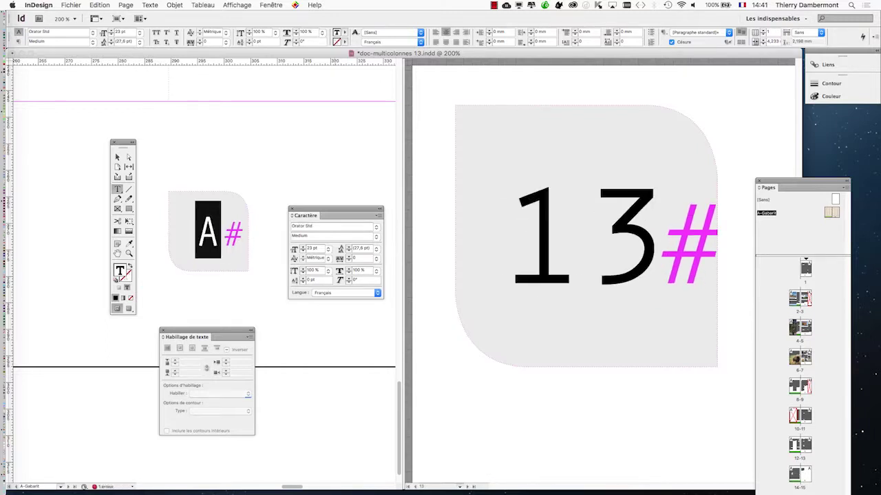
pyautogui.press('Down')
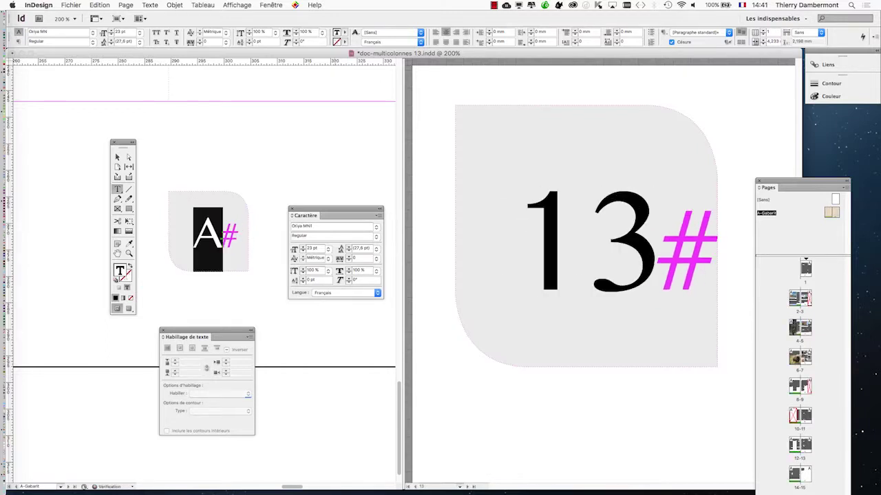
# Move the Caractère panel closer to the number frame and tighten the page number marker's tracking to -140.
pyautogui.moveTo(342, 206); pyautogui.dragTo(314, 180)
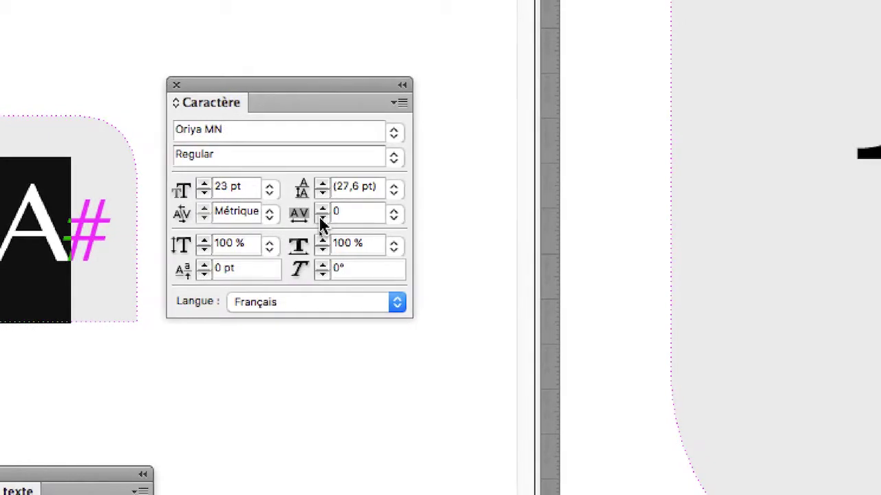
pyautogui.click(320, 219)
pyautogui.click(321, 218)
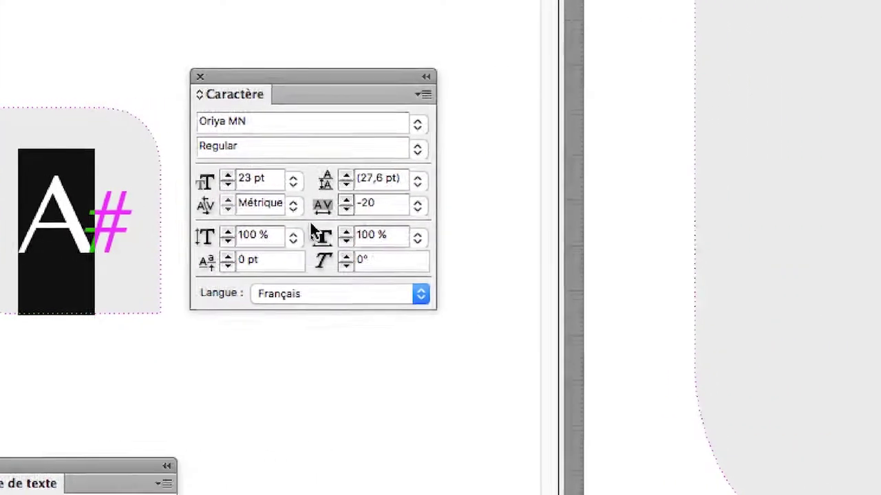
pyautogui.click(448, 203)
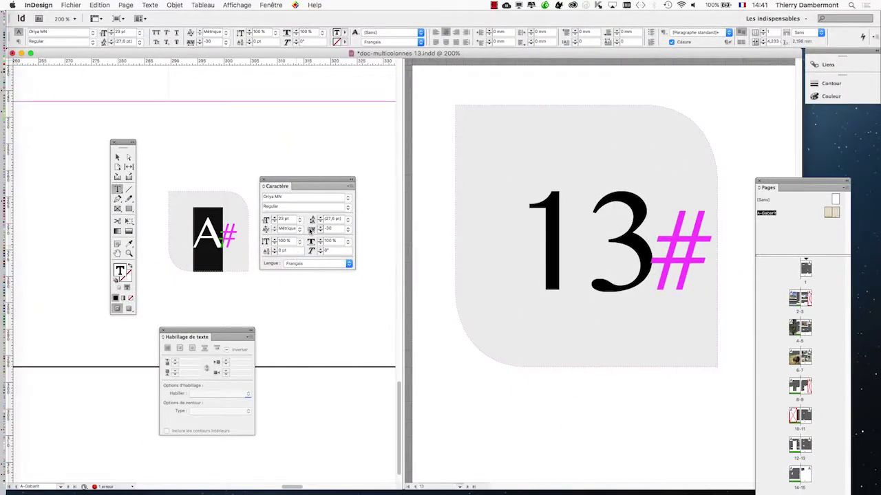
pyautogui.click(320, 231)
pyautogui.click(319, 231)
pyautogui.click(320, 231)
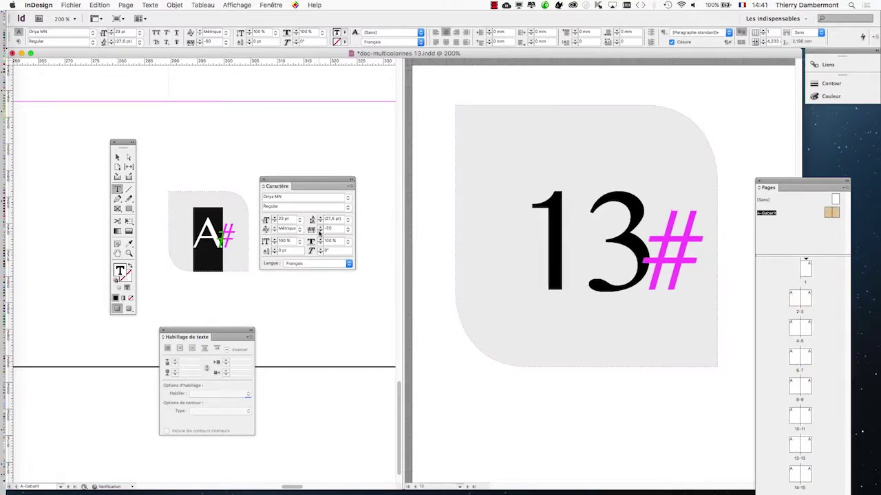
pyautogui.click(319, 231)
pyautogui.click(319, 231)
pyautogui.click(319, 231)
pyautogui.click(319, 231)
pyautogui.click(319, 231)
pyautogui.click(319, 232)
pyautogui.click(320, 231)
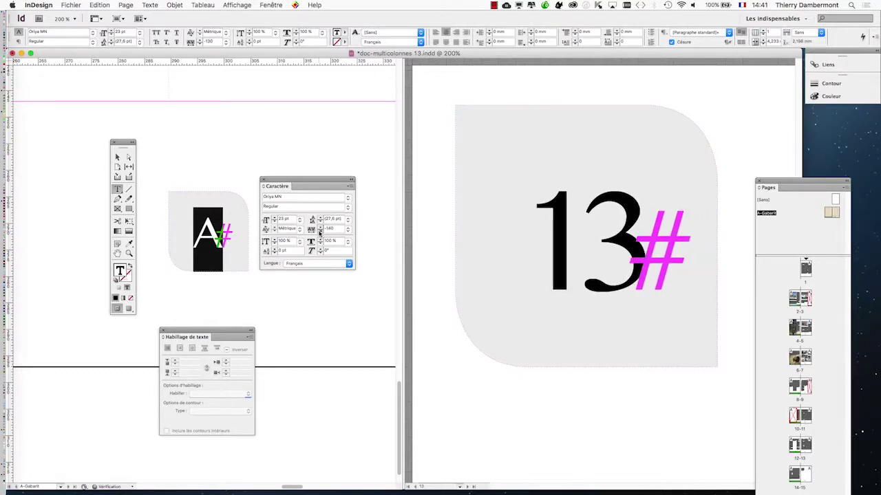
pyautogui.click(319, 231)
pyautogui.click(320, 226)
pyautogui.click(320, 231)
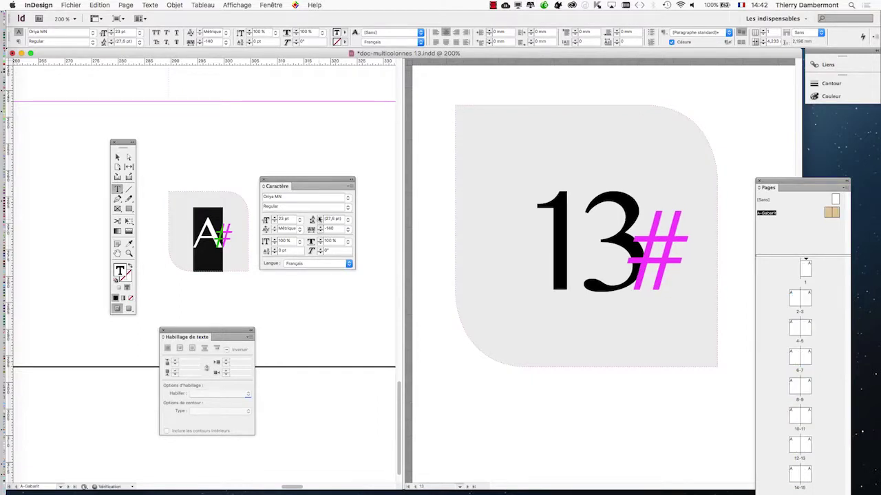
# Display page 7 in the first view and cancel the split of the document window.
pyautogui.click(118, 157)
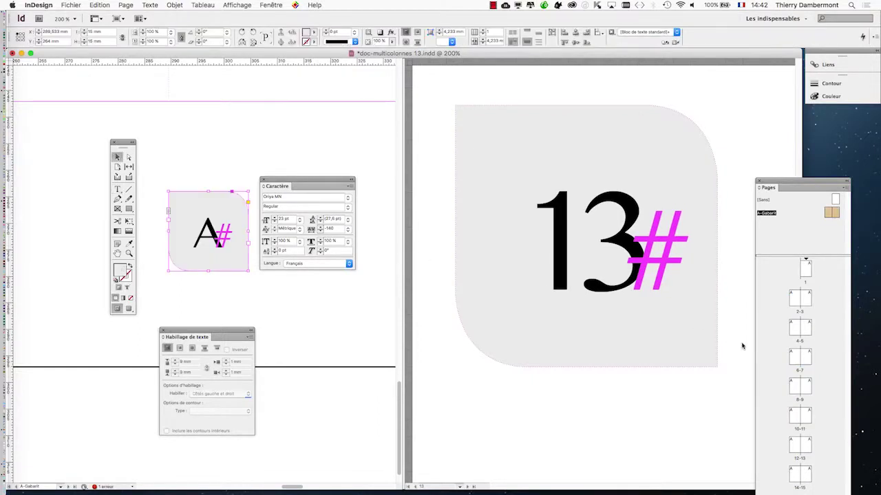
pyautogui.doubleClick(802, 358)
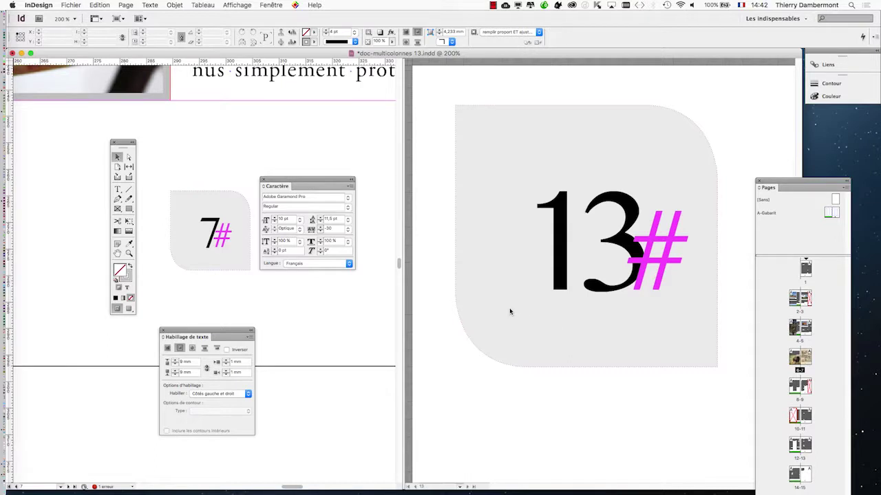
pyautogui.click(270, 5)
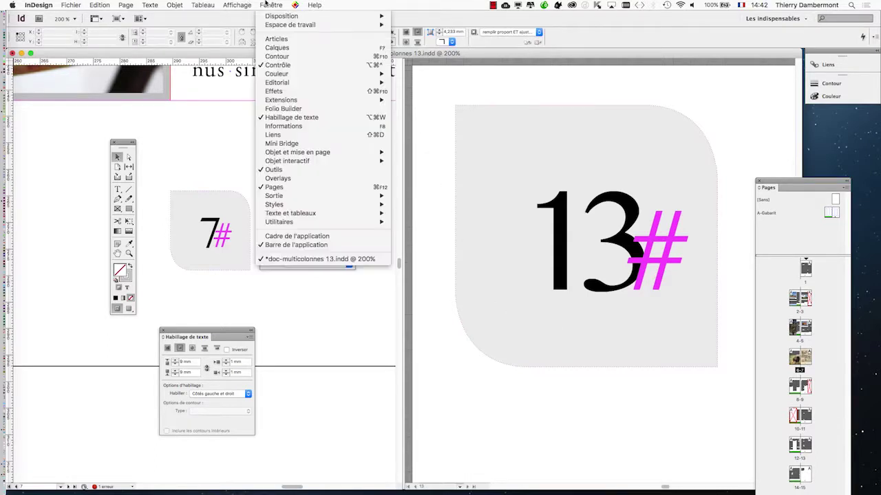
pyautogui.moveTo(270, 17)
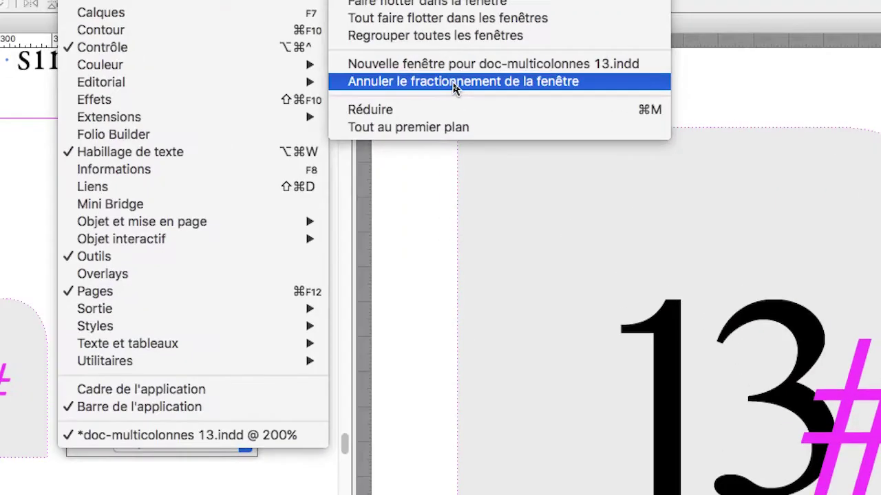
pyautogui.click(453, 85)
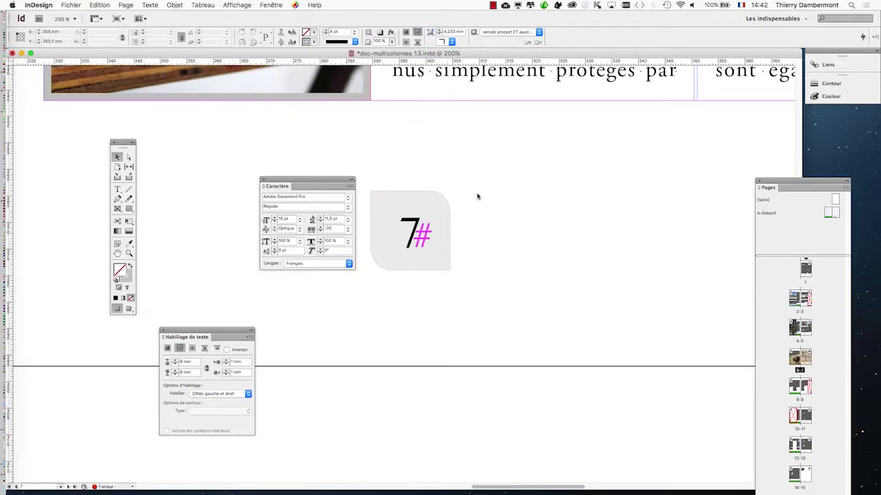
# Show the page 6-7 spread at 50% and close the Caractère, Habillage de texte and Pages panels.
pyautogui.press('super+1')
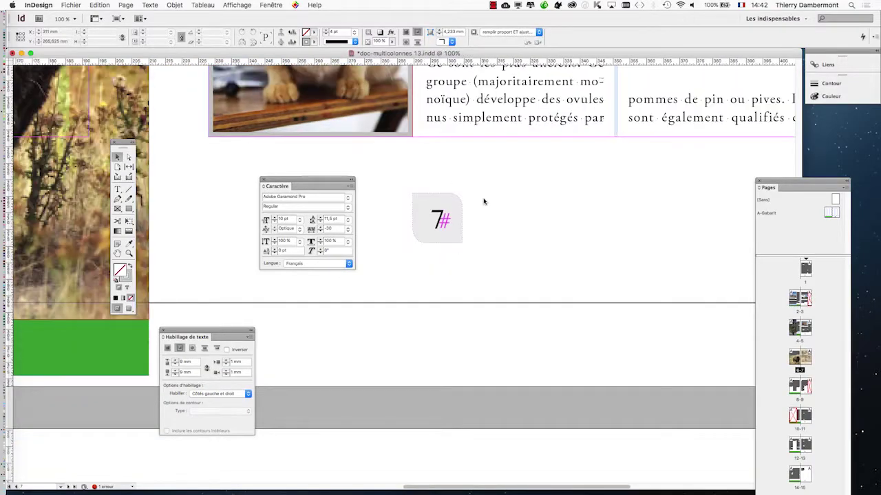
pyautogui.press('super+minus')
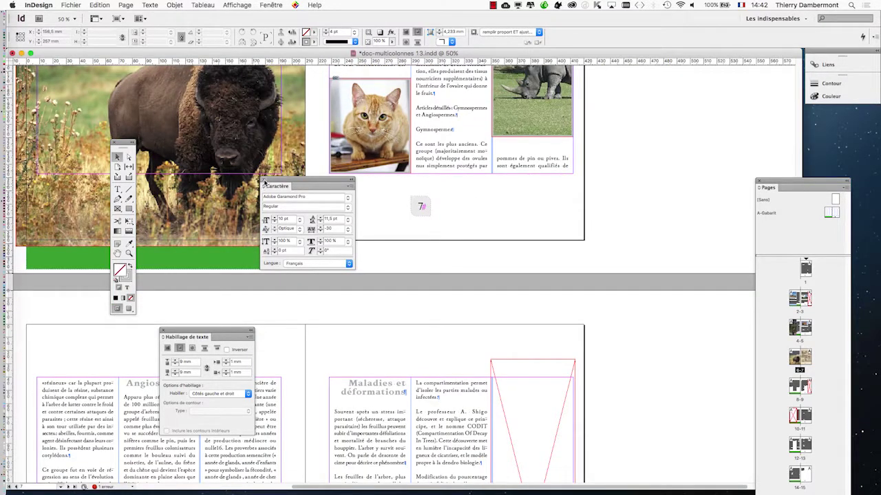
pyautogui.click(264, 182)
pyautogui.click(163, 332)
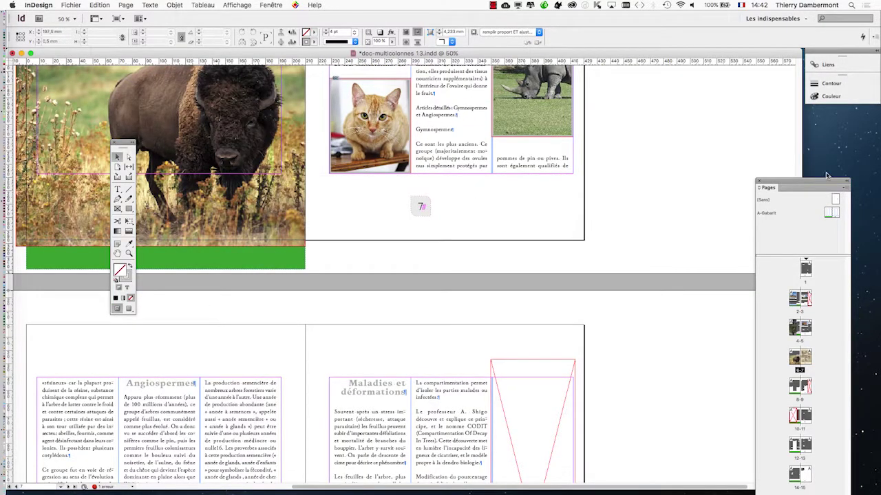
pyautogui.click(758, 183)
pyautogui.click(117, 253)
pyautogui.moveTo(408, 263); pyautogui.dragTo(529, 308)
pyautogui.press('super+minus')
pyautogui.press('super+plus')
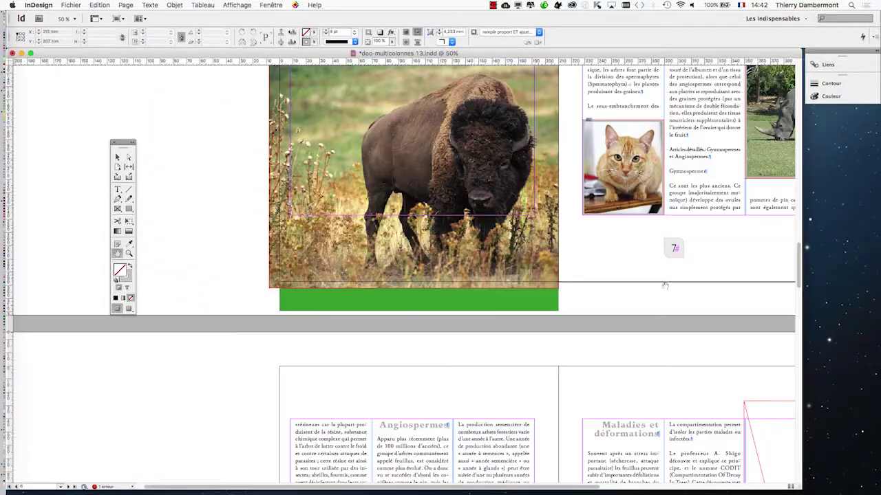
# Reopen the Pages panel and display the A-Gabarit master spread.
pyautogui.click(269, 5)
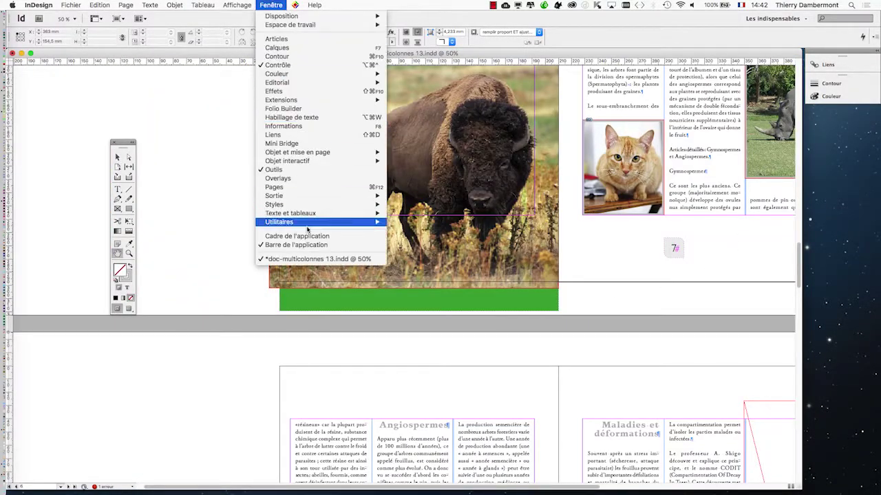
pyautogui.click(302, 186)
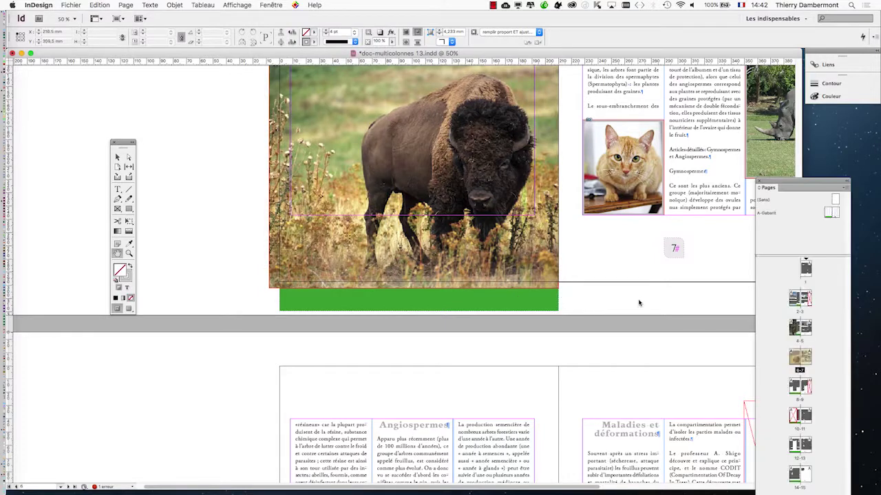
pyautogui.doubleClick(832, 214)
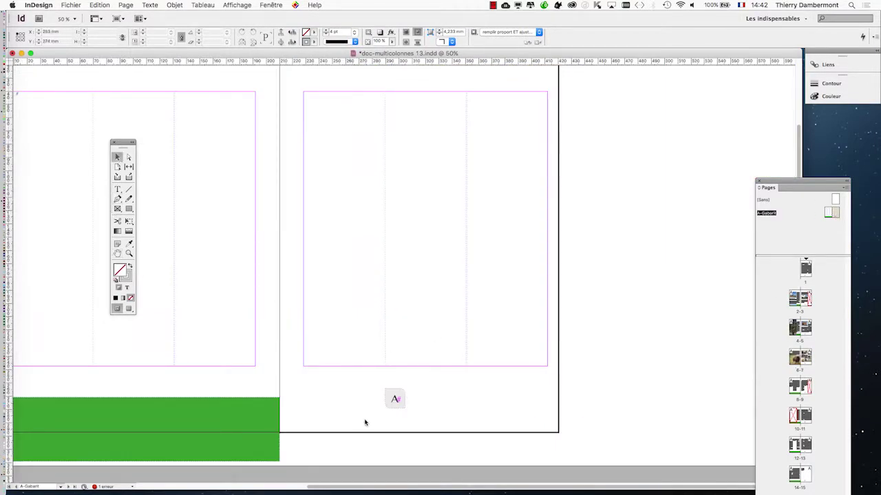
# Duplicate the page number frame onto the left master page at X 8 mm and move the right page's frame to X 395 mm.
pyautogui.click(395, 402)
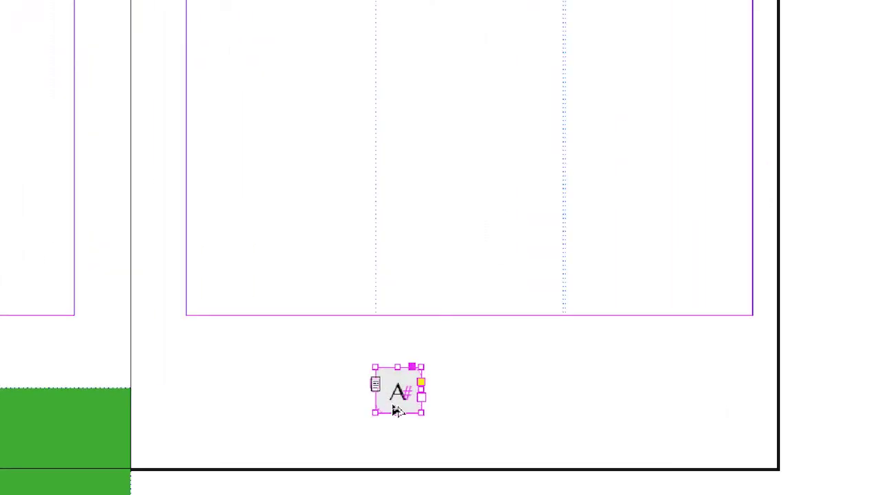
pyautogui.moveTo(393, 407); pyautogui.dragTo(228, 384)
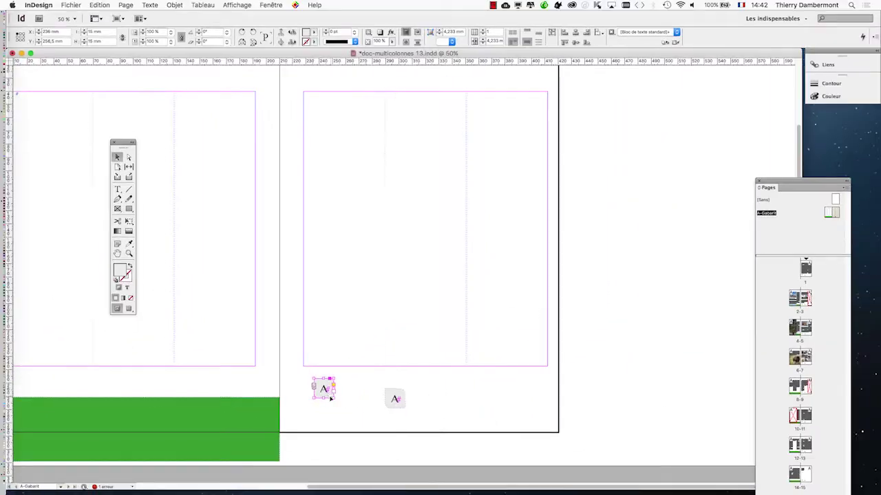
pyautogui.moveTo(348, 354); pyautogui.dragTo(470, 356)
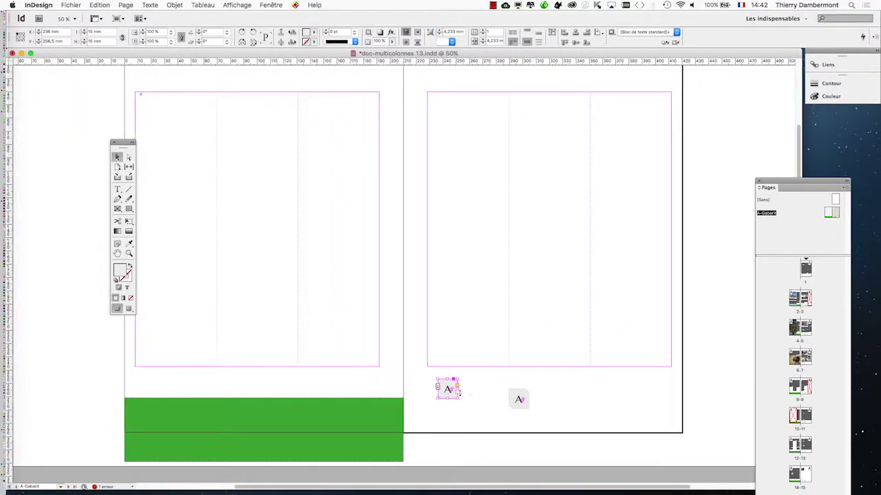
pyautogui.moveTo(449, 395); pyautogui.dragTo(148, 407)
pyautogui.click(146, 411)
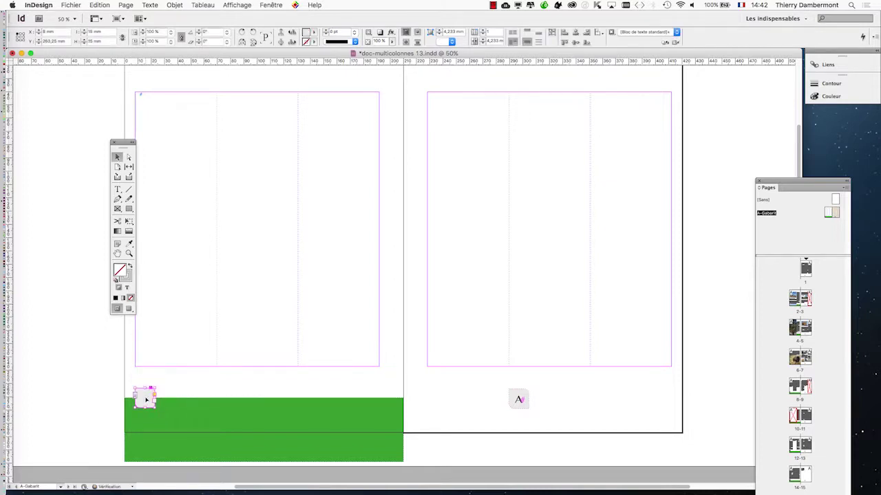
pyautogui.moveTo(520, 402); pyautogui.dragTo(659, 404)
# Open the Calques panel near the left master page's number frame and move that frame slightly lower over the green band.
pyautogui.scroll(1, 142, 413)
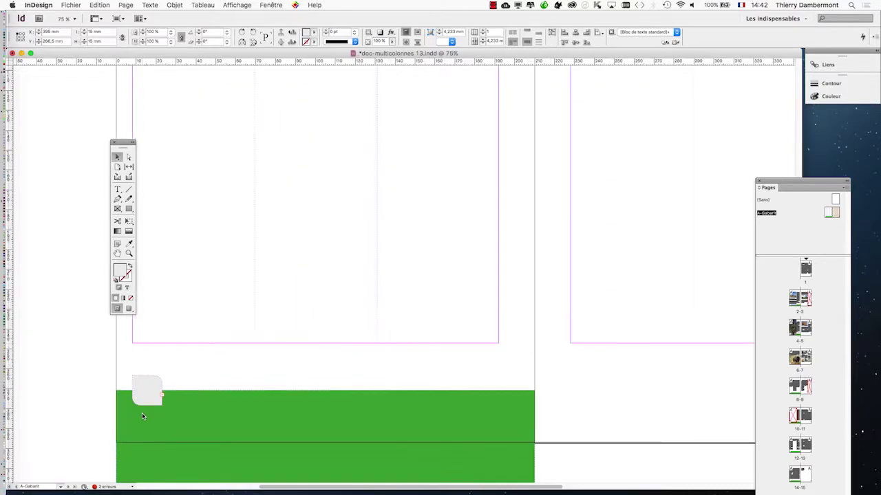
pyautogui.scroll(1, 191, 415)
pyautogui.moveTo(232, 400); pyautogui.dragTo(329, 258)
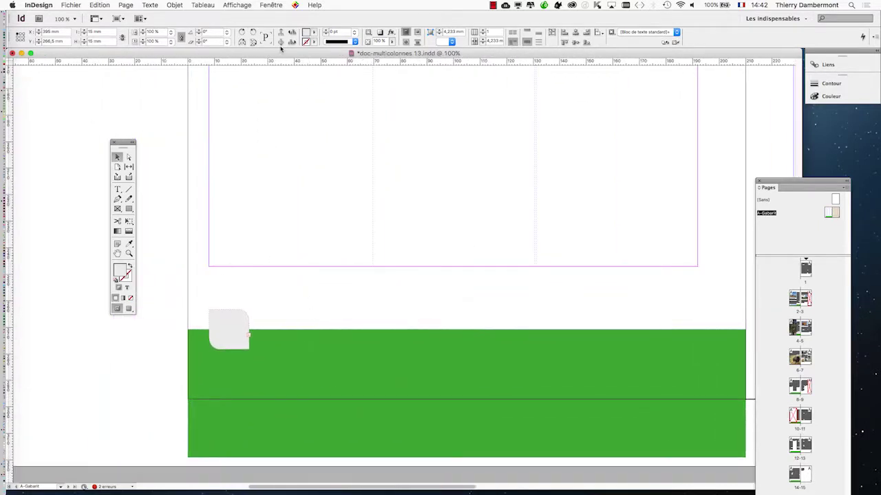
pyautogui.click(271, 5)
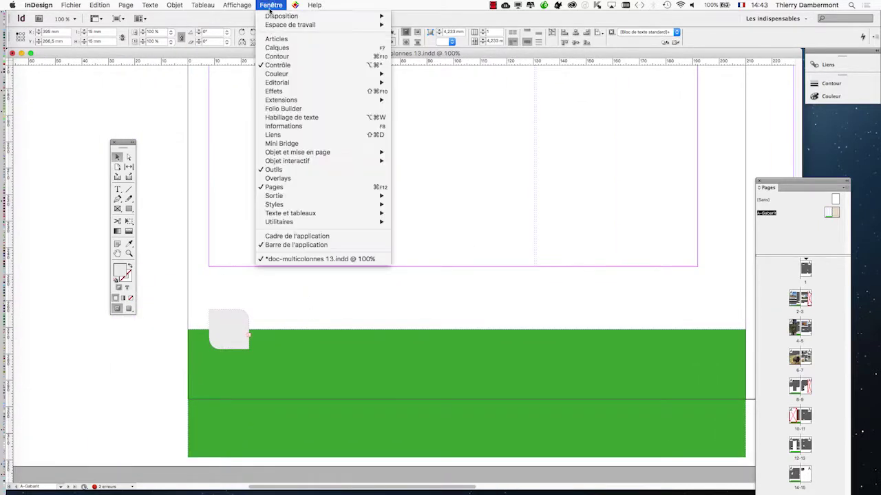
pyautogui.click(278, 47)
pyautogui.moveTo(660, 96); pyautogui.dragTo(458, 159)
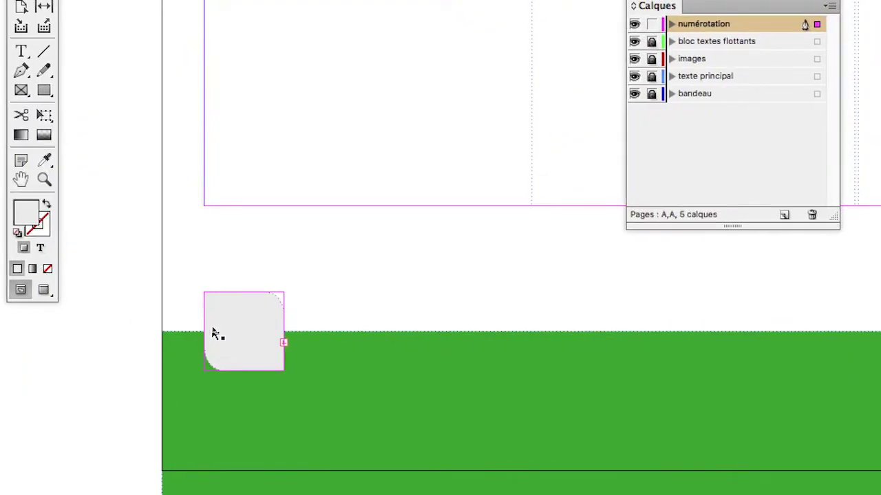
pyautogui.moveTo(224, 329); pyautogui.dragTo(219, 431)
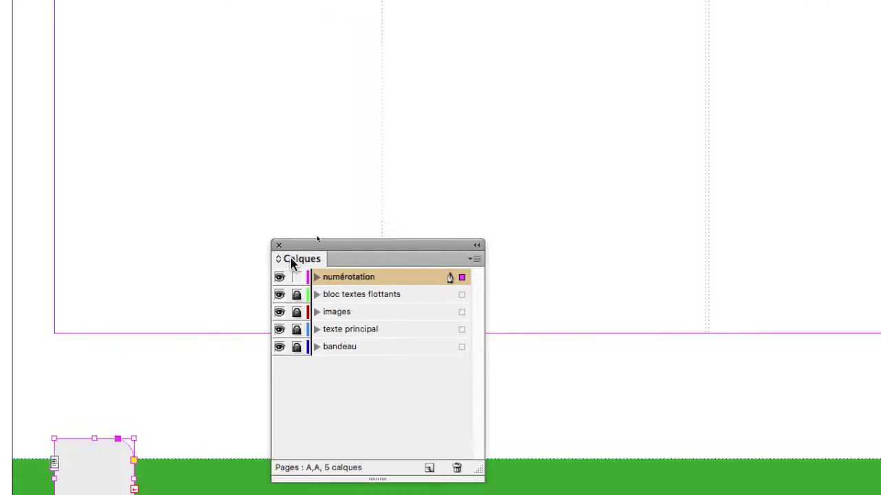
# Unlock the bloc textes flottants, images, texte principal and bandeau layers and select the green band on the left master page.
pyautogui.moveTo(290, 259); pyautogui.dragTo(220, 319)
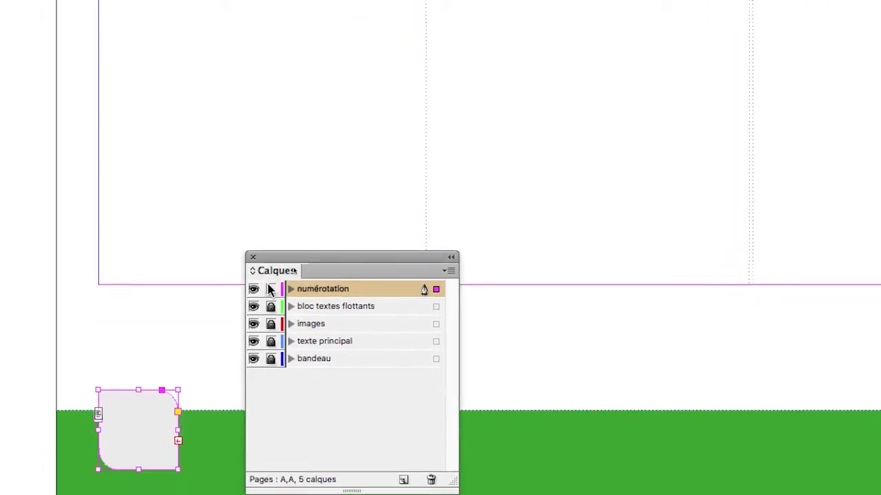
pyautogui.moveTo(296, 294); pyautogui.dragTo(297, 347)
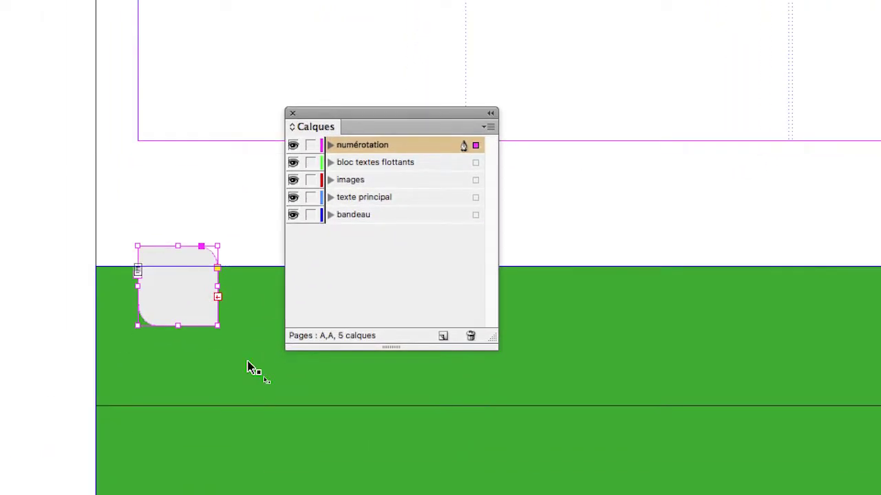
pyautogui.click(229, 413)
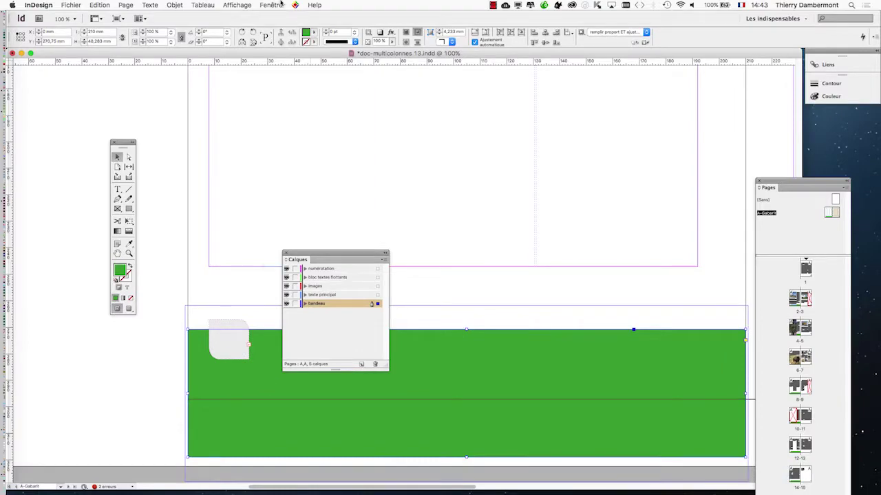
# Remove the text wrap from the green band on the left master page.
pyautogui.click(271, 5)
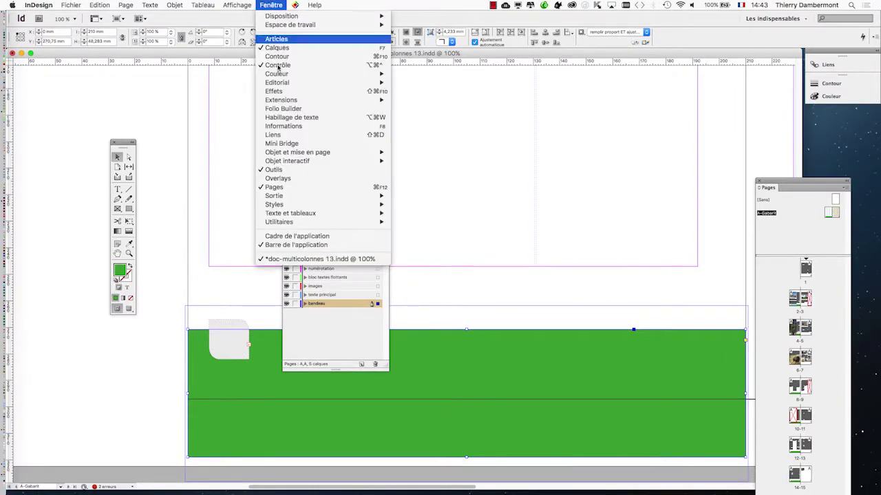
pyautogui.click(303, 115)
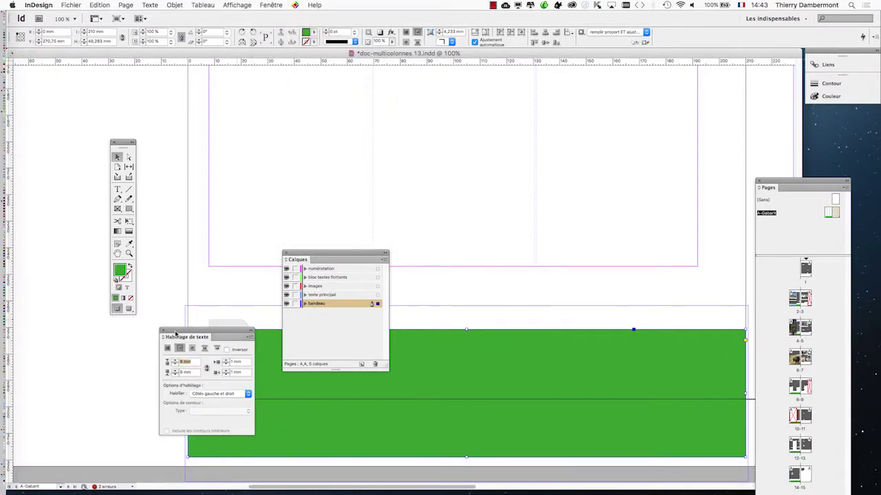
pyautogui.moveTo(176, 334); pyautogui.dragTo(490, 301)
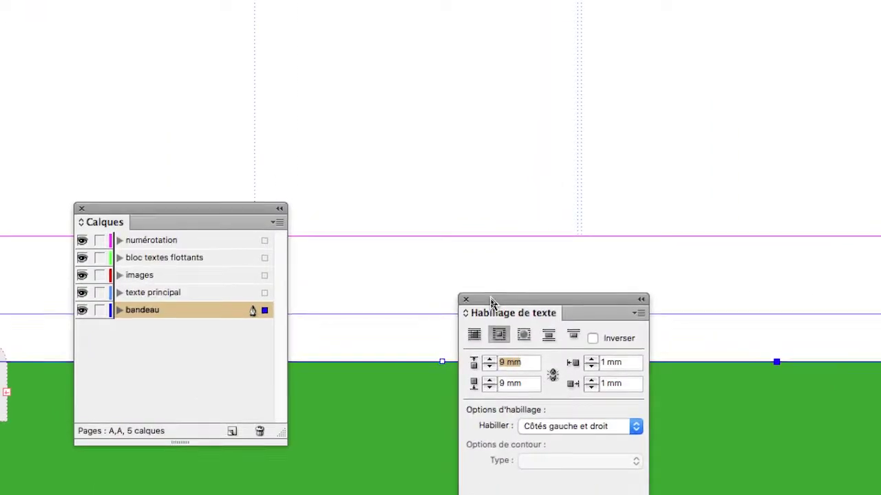
pyautogui.click(475, 335)
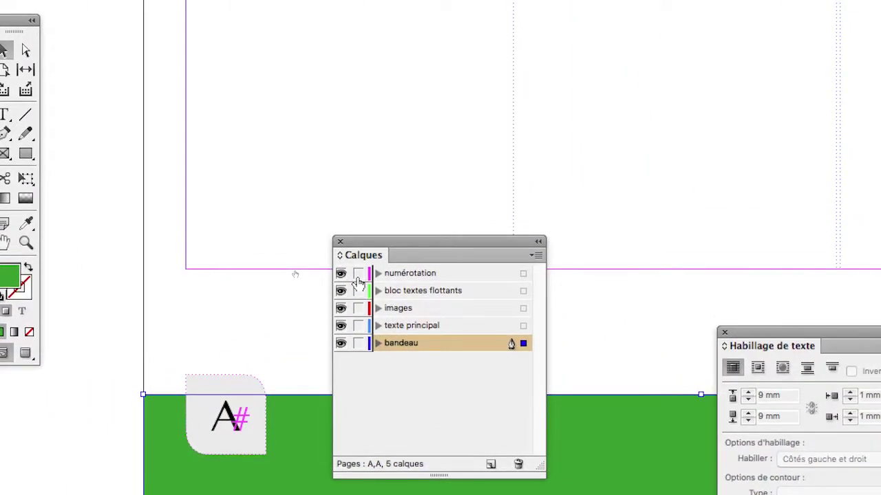
# Lock every layer except numérotation and close the Calques and Habillage de texte panels.
pyautogui.keyDown('alt'); pyautogui.click(138, 219); pyautogui.keyUp('alt')
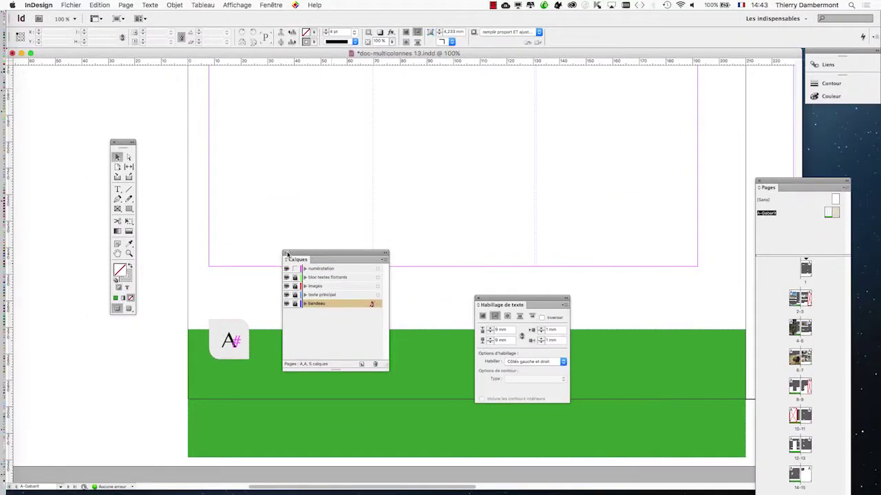
pyautogui.click(287, 254)
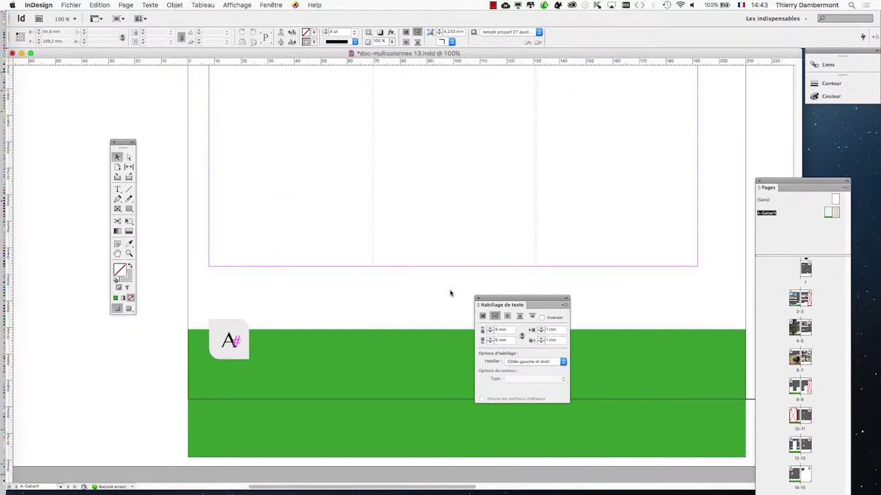
pyautogui.click(477, 299)
# Shift the page number frames on both A-Gabarit master pages slightly inward from the outer page edges.
pyautogui.press('super+minus')
pyautogui.press('super+minus')
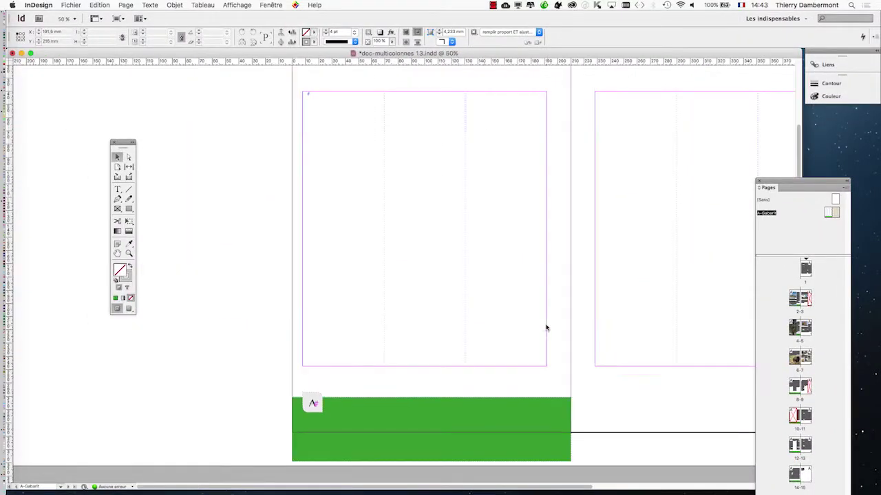
pyautogui.hscroll(-5, 545, 320)
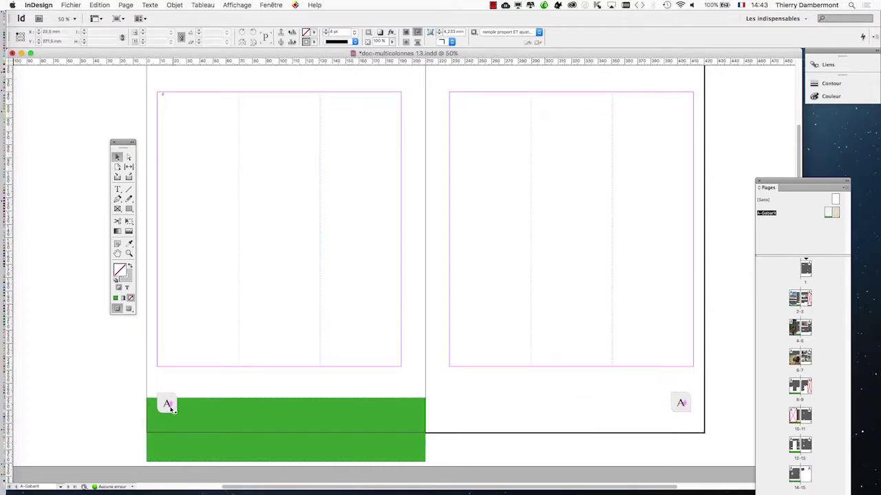
pyautogui.moveTo(170, 410); pyautogui.dragTo(174, 401)
pyautogui.moveTo(681, 406)
pyautogui.mouseDown()
pyautogui.moveTo(660, 406)
pyautogui.moveTo(682, 404)
pyautogui.moveTo(668, 399)
pyautogui.moveTo(682, 395)
pyautogui.moveTo(662, 413)
pyautogui.moveTo(686, 390)
pyautogui.moveTo(662, 418)
pyautogui.moveTo(681, 417)
pyautogui.moveTo(668, 405)
pyautogui.mouseUp()
pyautogui.press('super+plus')
pyautogui.press('super+plus')
pyautogui.click(678, 443)
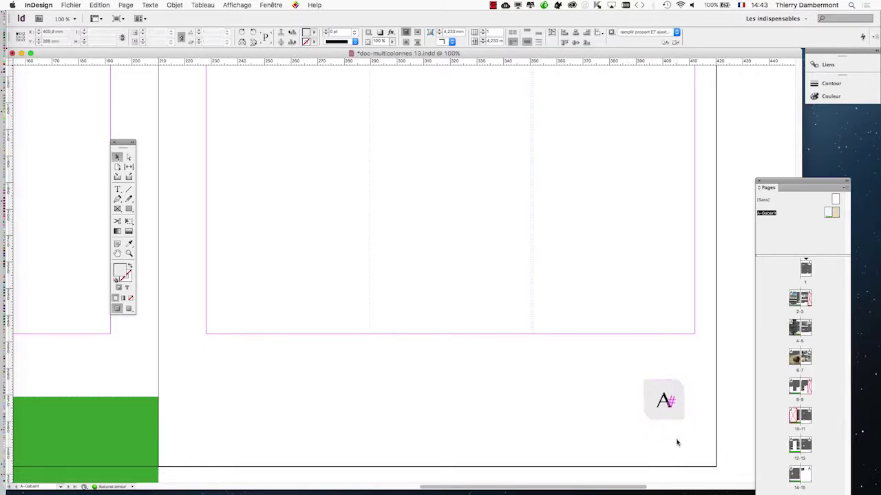
# Display pages 6-7 in preview mode and examine the page numbers on both pages.
pyautogui.doubleClick(806, 369)
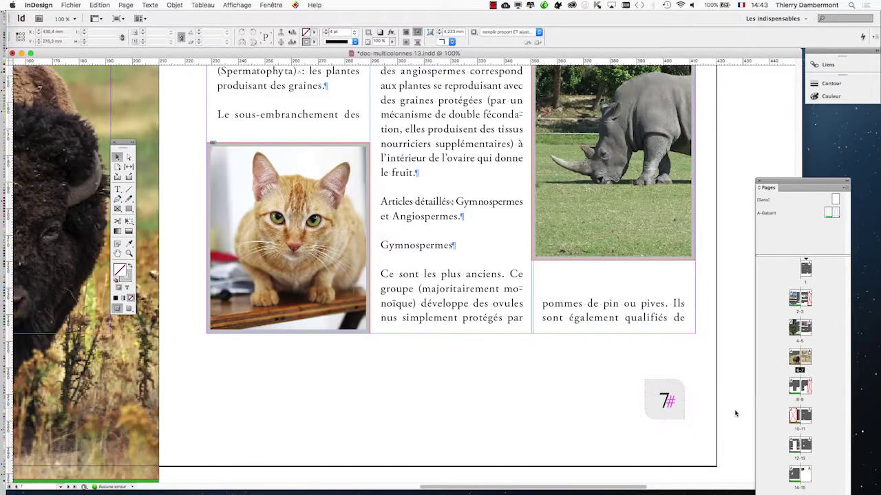
pyautogui.click(130, 310)
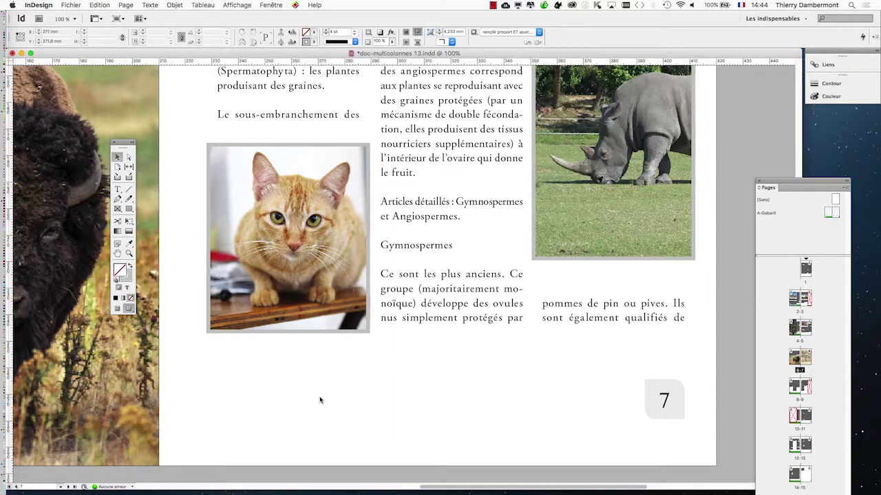
pyautogui.press('super+minus')
pyautogui.moveTo(317, 372); pyautogui.dragTo(627, 352)
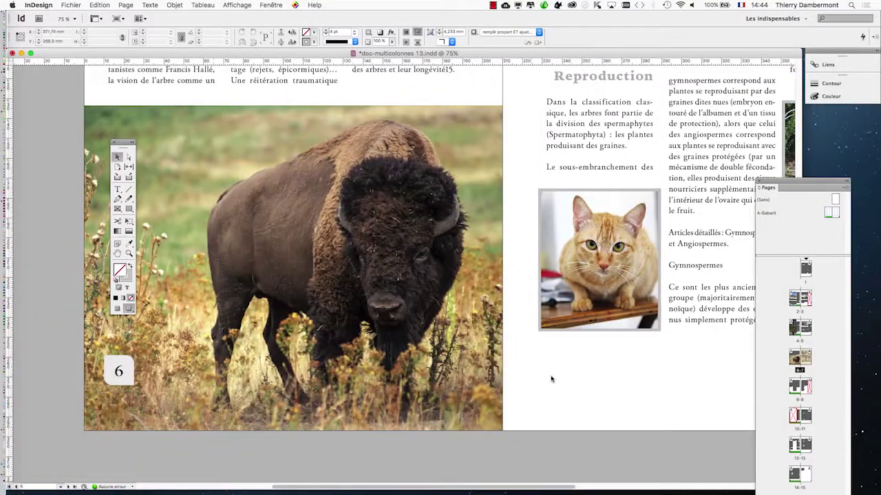
pyautogui.moveTo(578, 375); pyautogui.dragTo(293, 397)
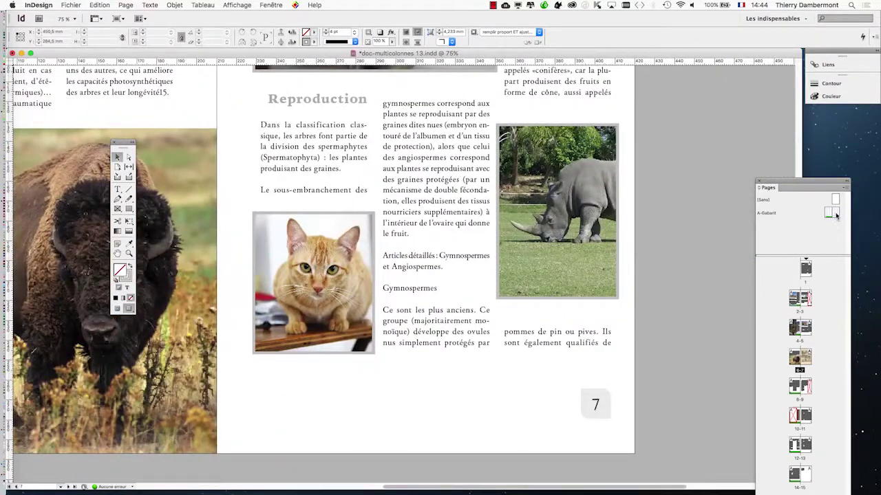
# Return to the right A-Gabarit master page and switch back to normal display mode.
pyautogui.doubleClick(835, 213)
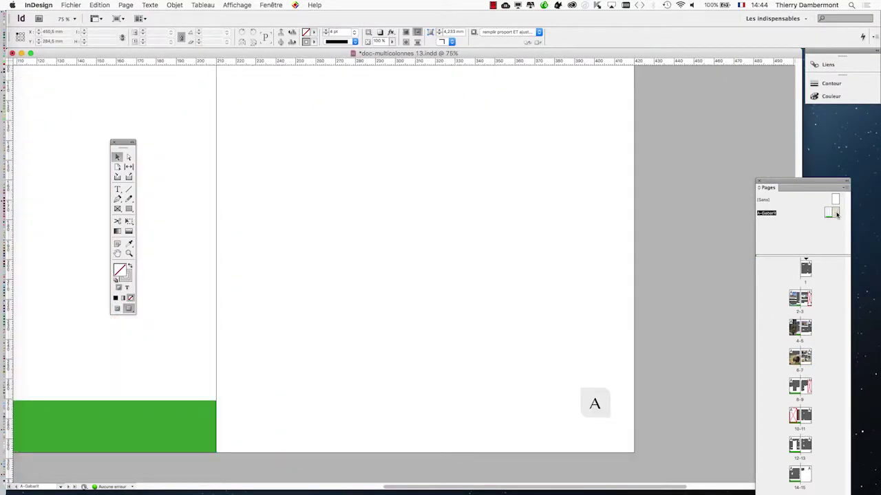
pyautogui.keyDown('alt'); pyautogui.scroll(2, 616, 435); pyautogui.keyUp('alt')
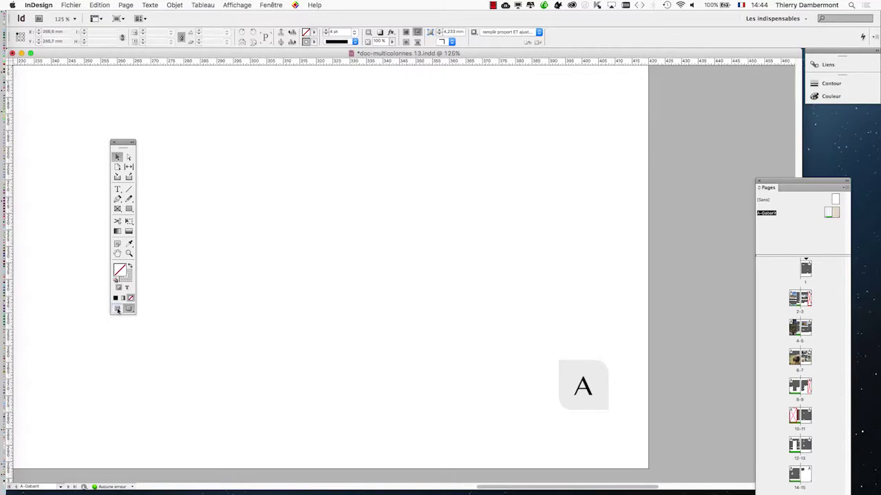
pyautogui.click(117, 310)
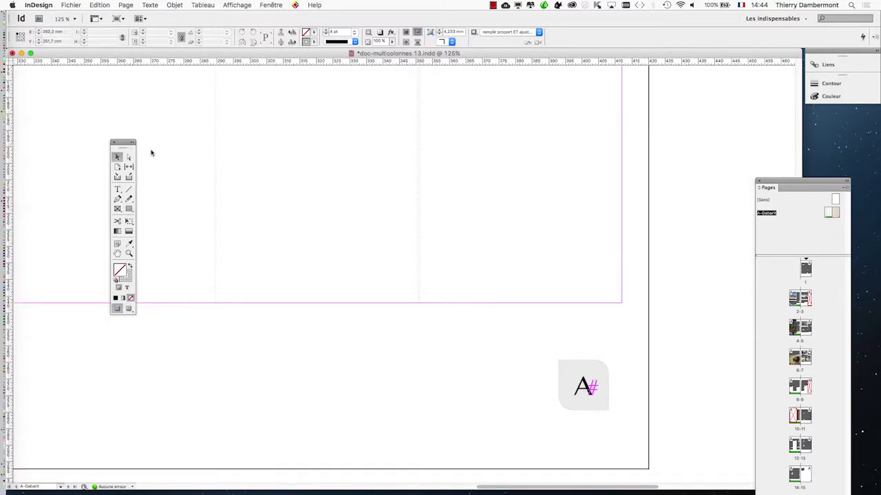
# Draw a rectangle about 10.2 × 11.2 mm beside the right page's number frame and remove its stroke.
pyautogui.moveTo(128, 144); pyautogui.dragTo(367, 217)
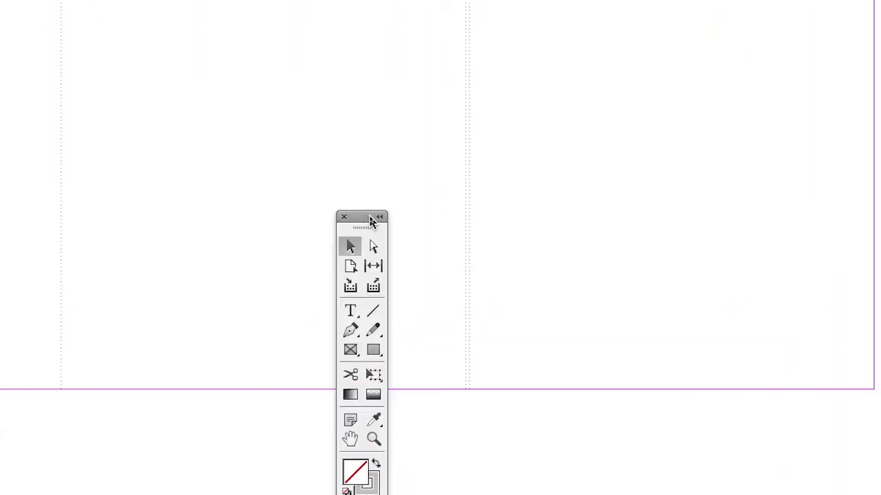
pyautogui.click(373, 350)
pyautogui.moveTo(521, 421); pyautogui.dragTo(585, 490)
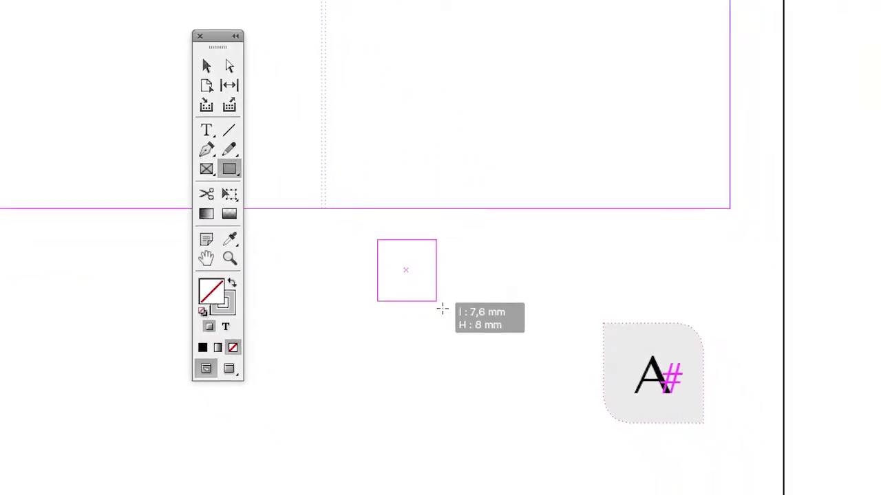
pyautogui.moveTo(442, 309); pyautogui.dragTo(445, 315)
pyautogui.click(229, 309)
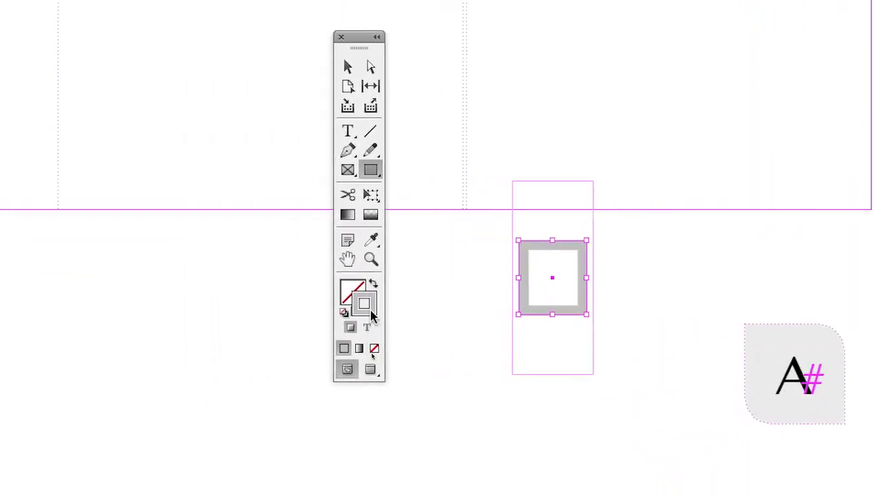
pyautogui.click(374, 349)
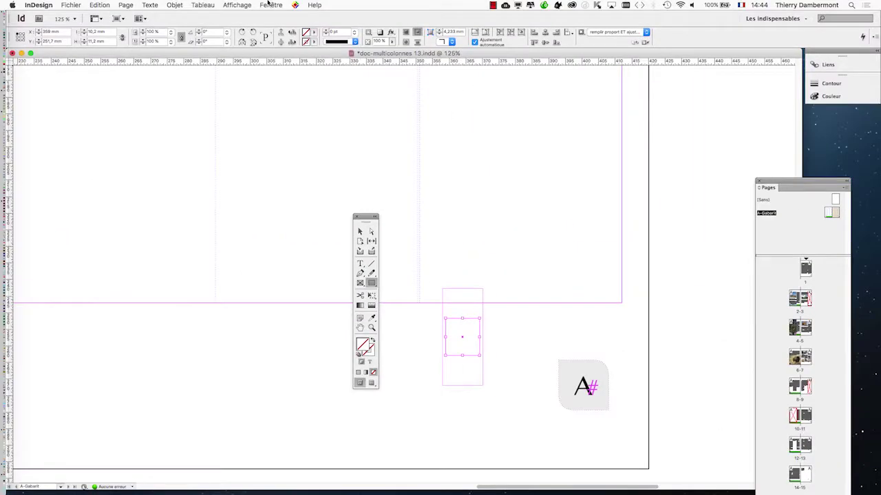
# Turn off text wrap for the new rectangle and close the Habillage de texte panel.
pyautogui.click(270, 5)
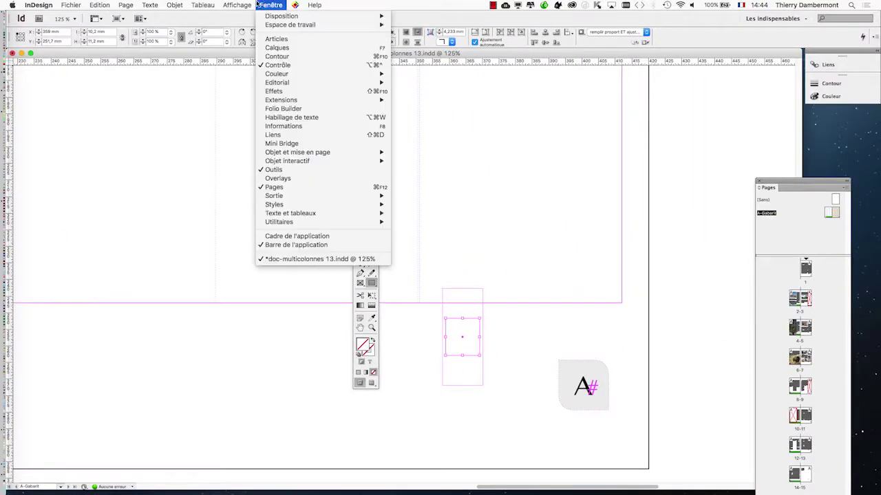
pyautogui.click(329, 117)
pyautogui.moveTo(534, 299); pyautogui.dragTo(622, 133)
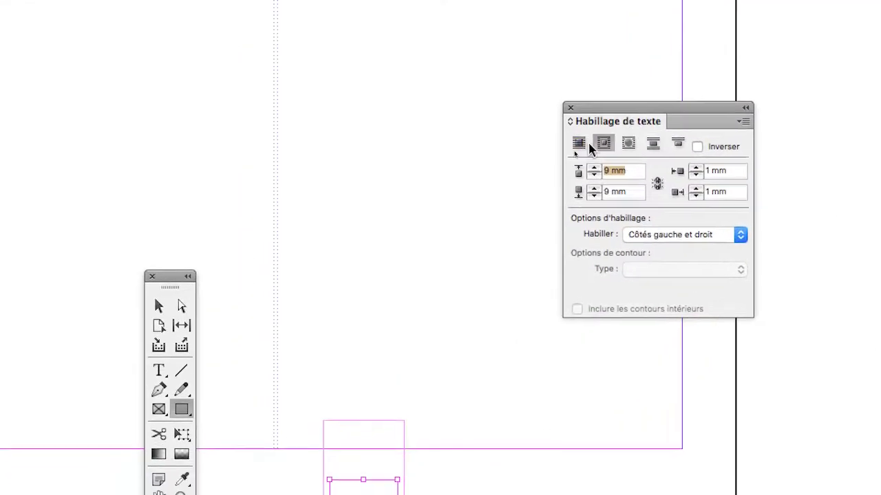
pyautogui.click(570, 150)
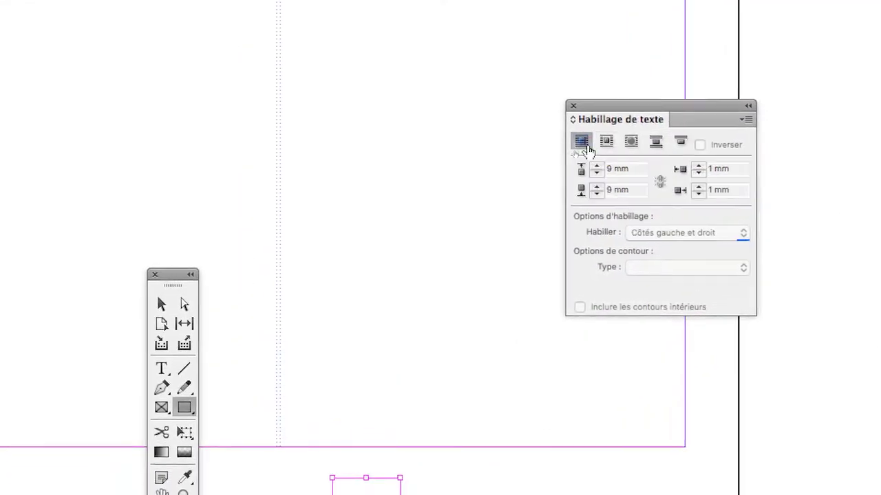
pyautogui.click(573, 106)
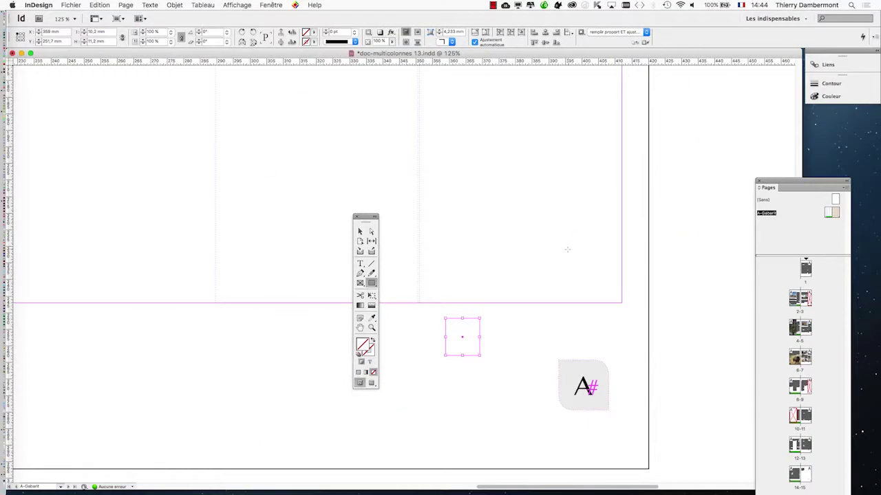
# Open the Nuancier and fill the rectangle with the yellow swatch C=0 M=0 J=100 N=0.
pyautogui.click(271, 5)
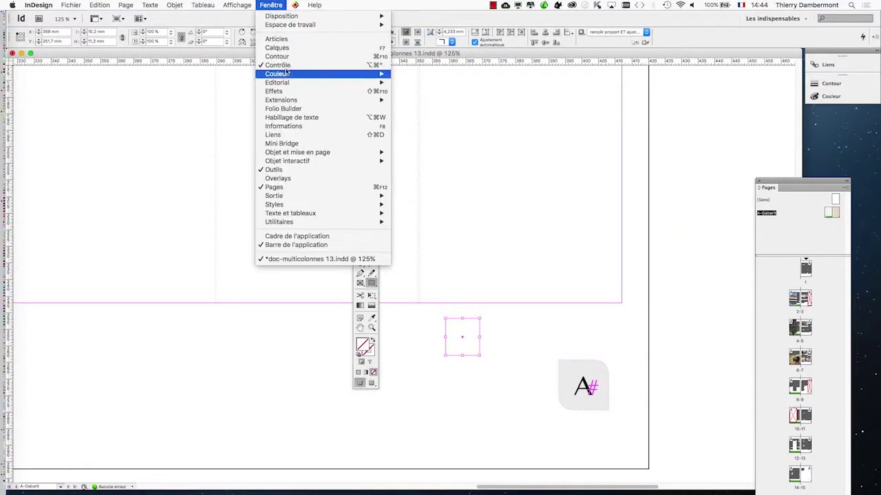
pyautogui.moveTo(344, 74)
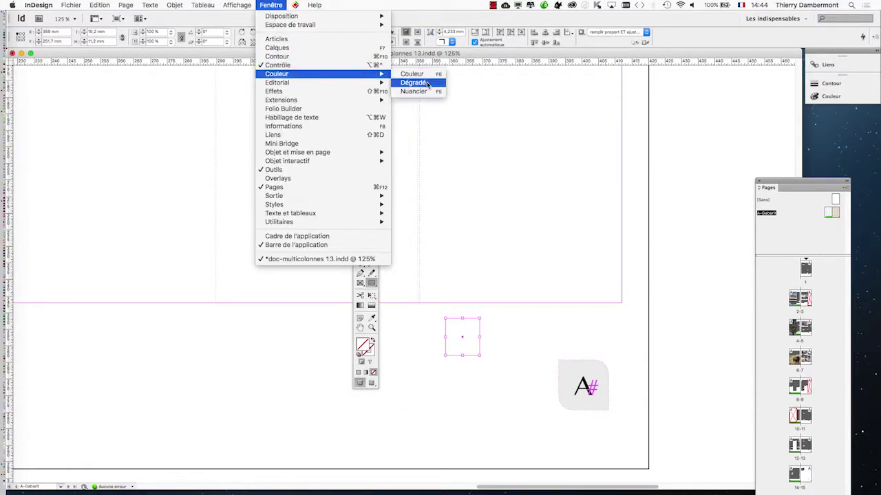
pyautogui.click(413, 92)
pyautogui.click(571, 223)
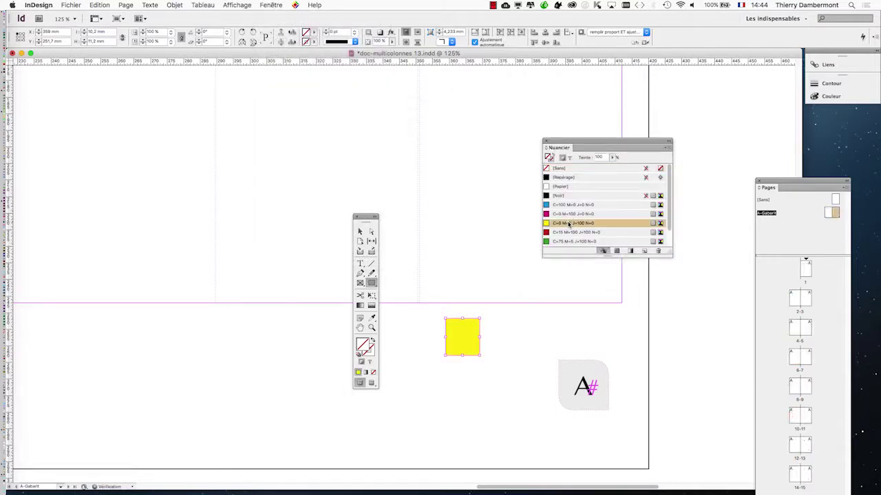
# Move the yellow rectangle beside the number frame and widen it to fill the gap up to the outer page edge.
pyautogui.click(361, 234)
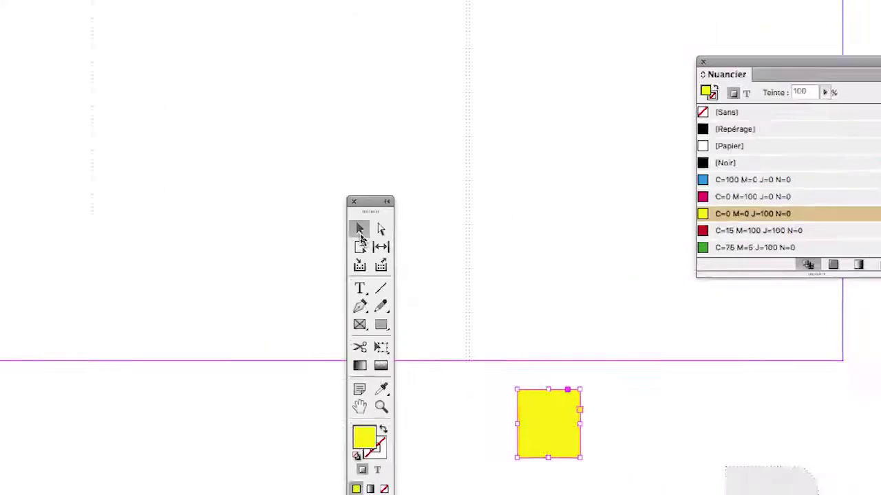
pyautogui.click(465, 335)
pyautogui.moveTo(419, 306); pyautogui.dragTo(775, 406)
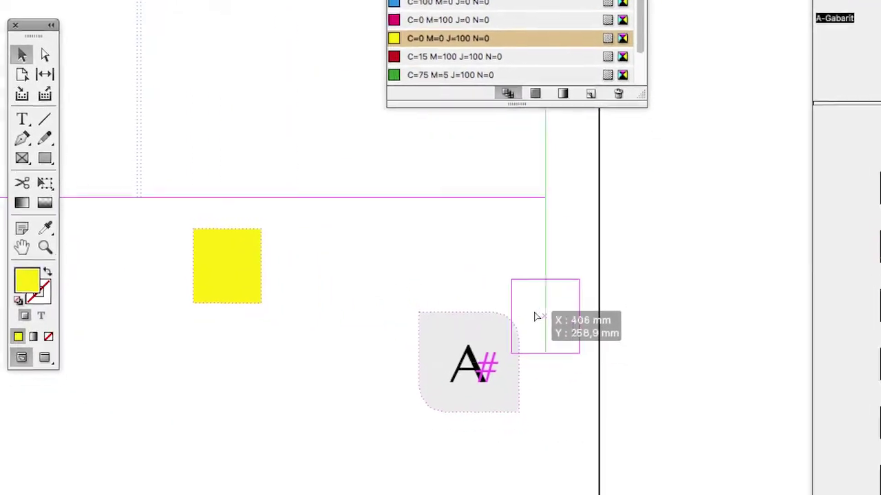
pyautogui.moveTo(553, 339); pyautogui.dragTo(561, 339)
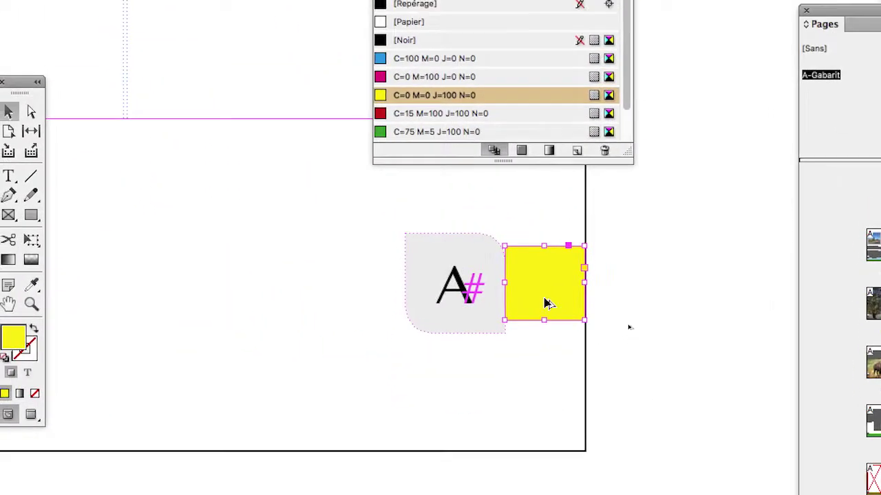
# Duplicate the yellow rectangle below the number frame and stretch it to span from the page's bottom edge to the frame.
pyautogui.moveTo(546, 304); pyautogui.dragTo(440, 432)
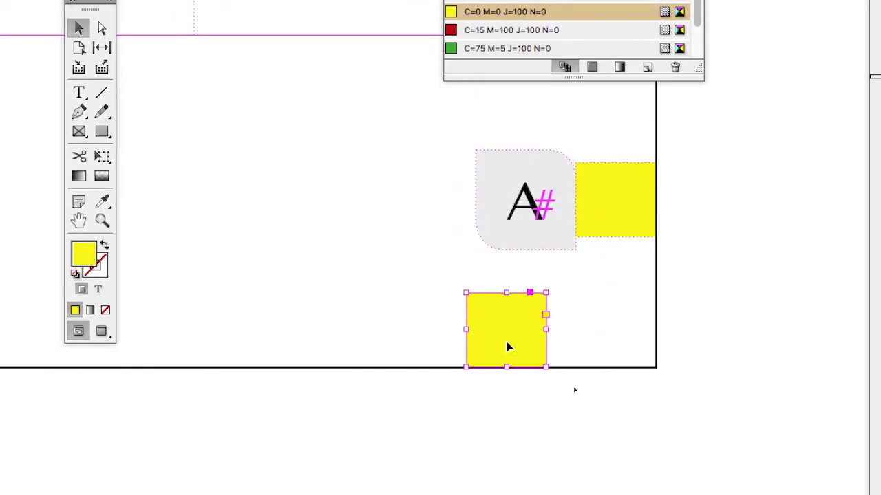
pyautogui.moveTo(512, 349)
pyautogui.mouseDown()
pyautogui.moveTo(523, 333)
pyautogui.moveTo(530, 346)
pyautogui.moveTo(519, 347)
pyautogui.mouseUp()
pyautogui.moveTo(510, 292); pyautogui.dragTo(508, 256)
pyautogui.moveTo(514, 313); pyautogui.dragTo(515, 306)
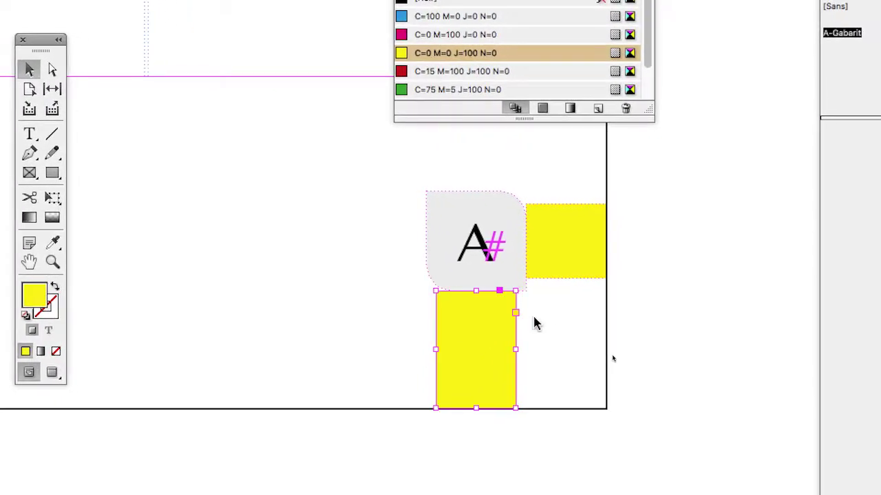
# Copy both yellow spacer rectangles from the right-hand page and paste them near the number frame on the left-hand page.
pyautogui.click(573, 335)
pyautogui.click(523, 329)
pyautogui.click(585, 254)
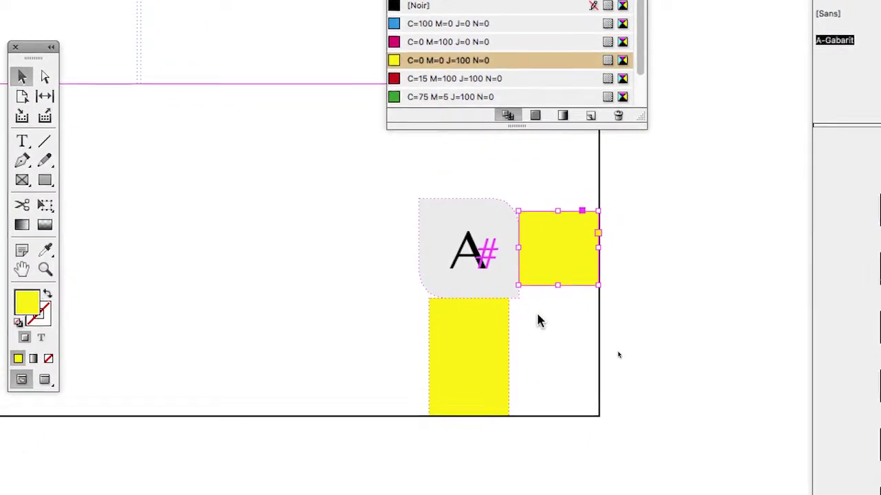
pyautogui.click(503, 344)
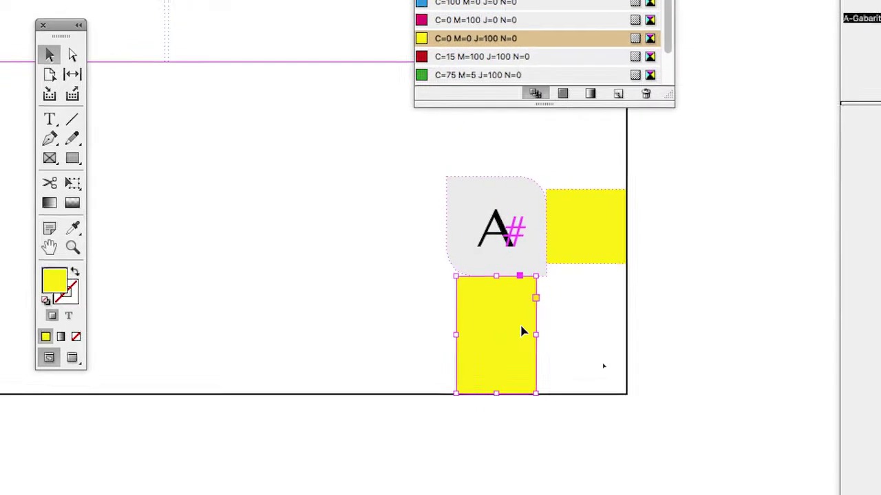
pyautogui.keyDown('shift'); pyautogui.click(541, 306); pyautogui.keyUp('shift')
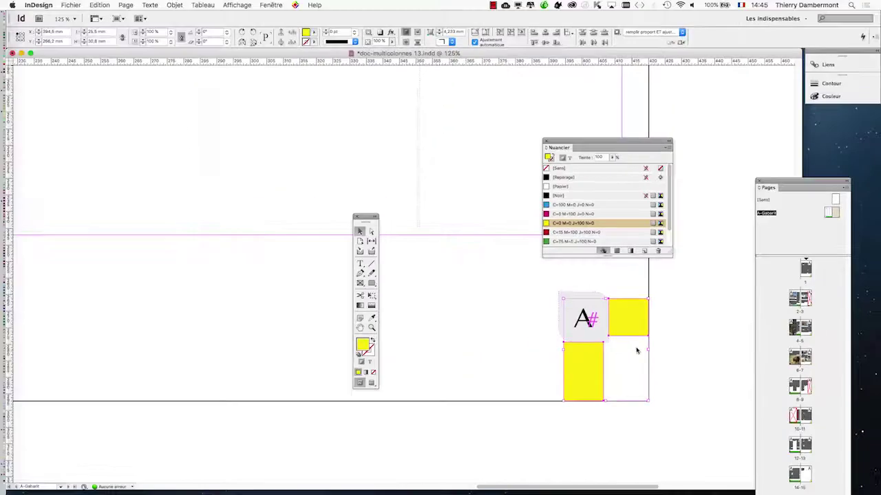
pyautogui.press('super+minus')
pyautogui.press('super+minus')
pyautogui.moveTo(187, 345); pyautogui.dragTo(714, 361)
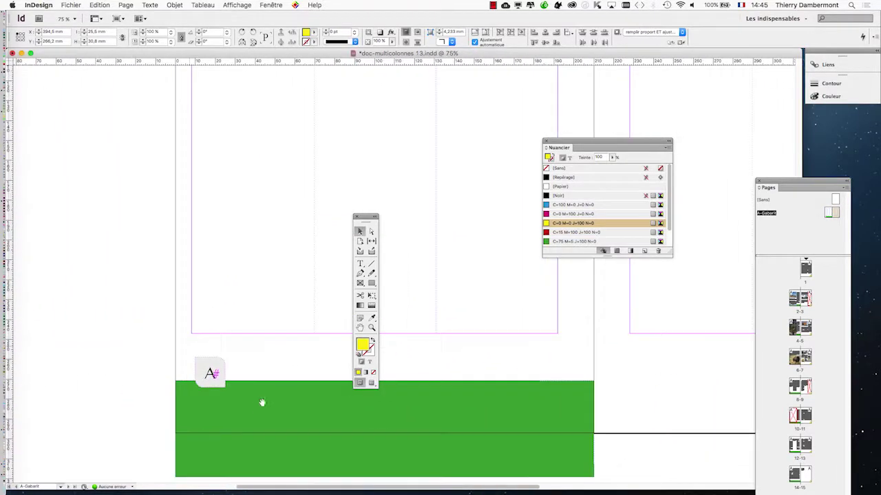
pyautogui.moveTo(221, 407); pyautogui.dragTo(258, 404)
pyautogui.scroll(4, 231, 415)
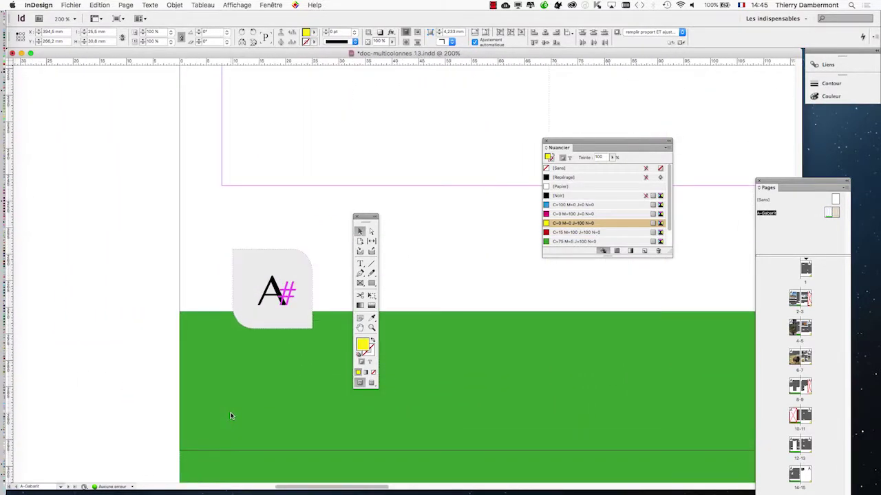
pyautogui.press('super+v')
pyautogui.click(164, 216)
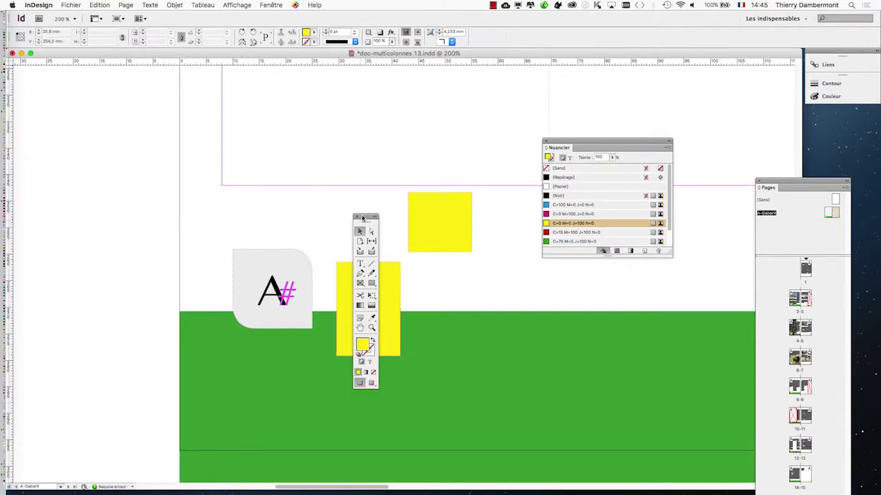
pyautogui.moveTo(365, 216); pyautogui.dragTo(148, 187)
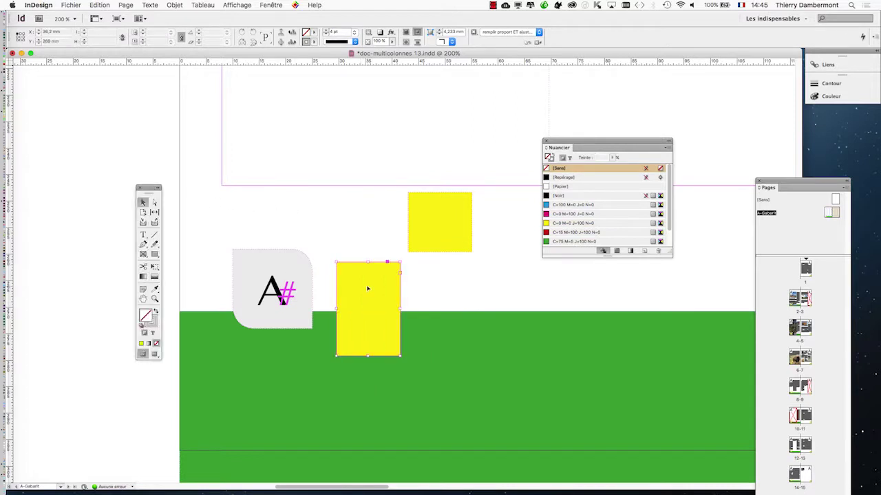
# Place the pasted rectangles against the left-hand page's outer and bottom edges, and move the number frame flush against both.
pyautogui.moveTo(367, 289); pyautogui.dragTo(254, 386)
pyautogui.moveTo(435, 236); pyautogui.dragTo(217, 311)
pyautogui.press('super+plus')
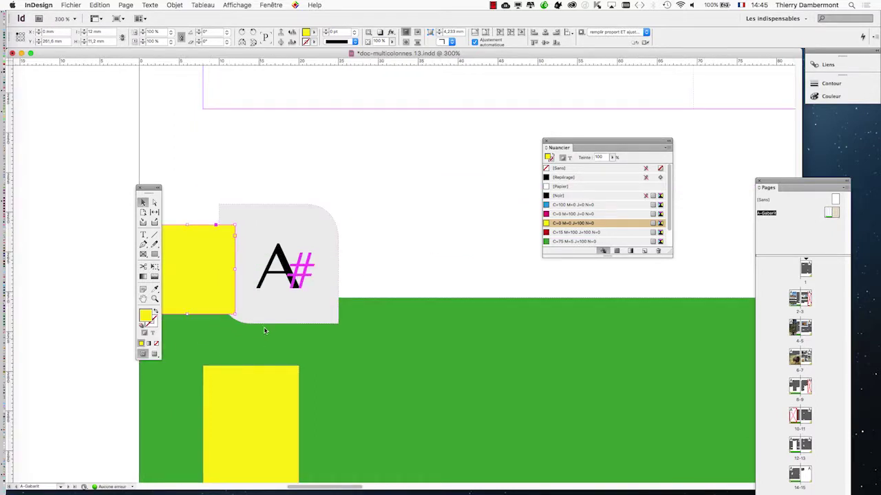
pyautogui.press('space')
pyautogui.moveTo(381, 328); pyautogui.dragTo(419, 262)
pyautogui.moveTo(338, 222); pyautogui.dragTo(361, 264)
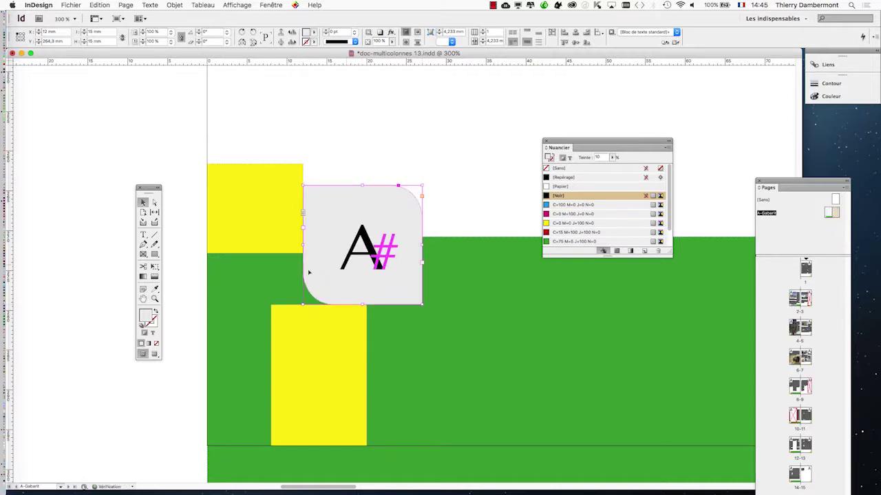
# Move the left-hand page's two yellow spacer rectangles off the page onto the pasteboard.
pyautogui.click(227, 244)
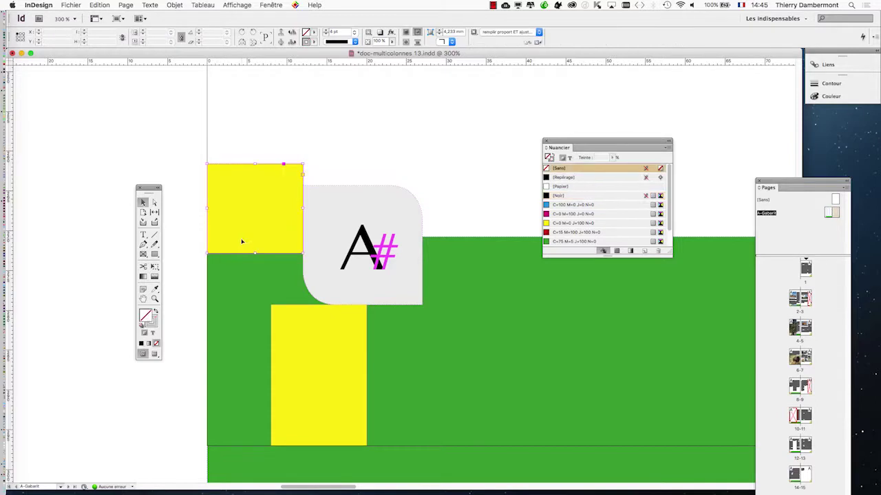
pyautogui.keyDown('shift'); pyautogui.click(289, 332); pyautogui.keyUp('shift')
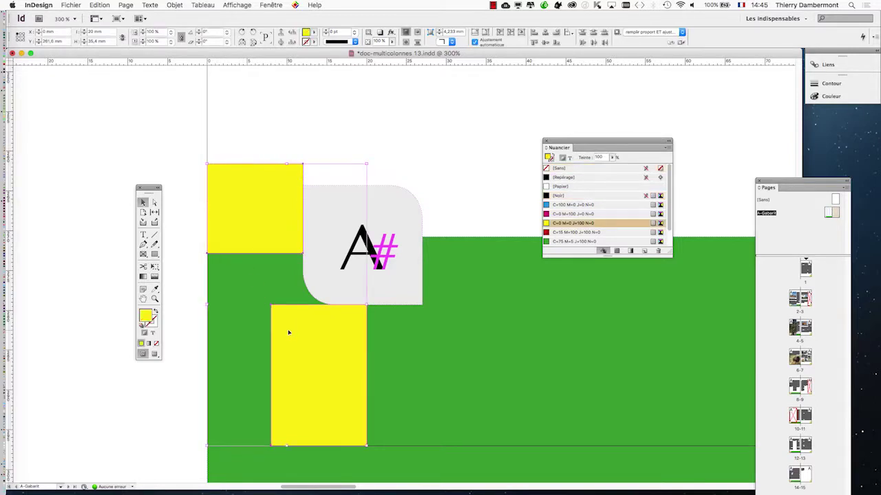
pyautogui.press('Delete')
pyautogui.press('super+z')
pyautogui.press('super+minus')
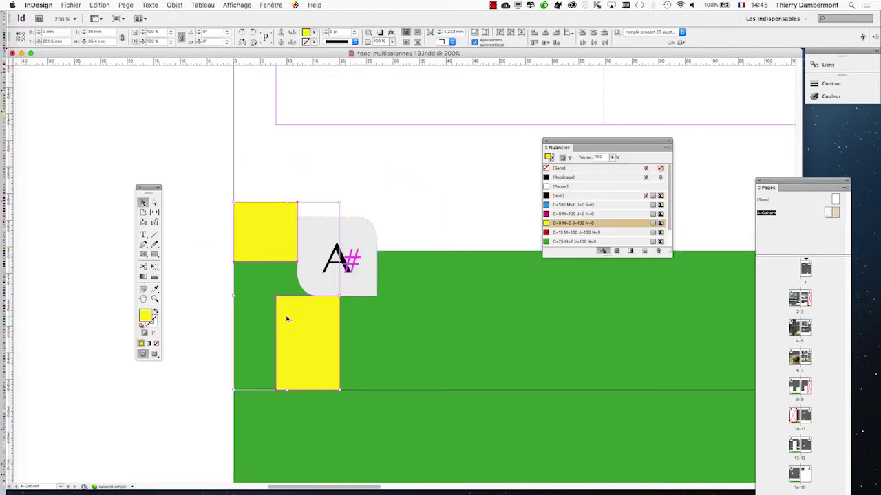
pyautogui.press('super+minus')
pyautogui.moveTo(286, 296); pyautogui.dragTo(82, 179)
pyautogui.click(208, 277)
# Move the right-hand page's two yellow spacer rectangles off the page onto the pasteboard.
pyautogui.press('super+minus')
pyautogui.press('super+minus')
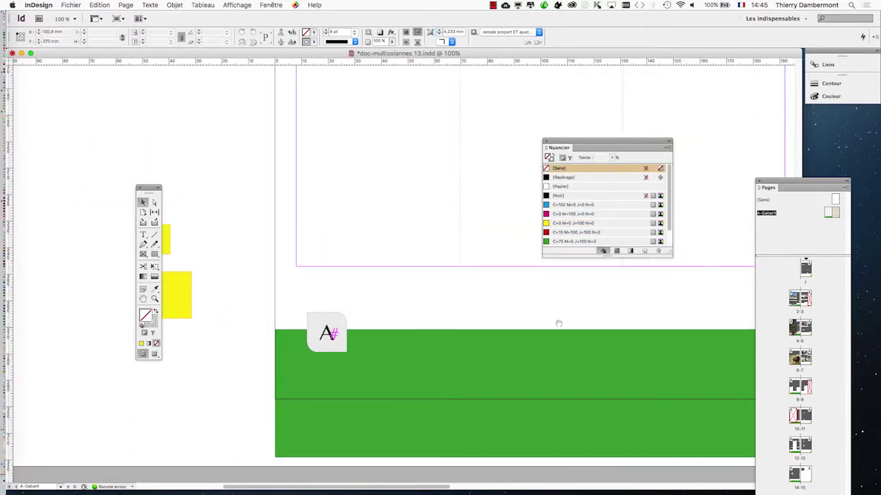
pyautogui.moveTo(559, 323); pyautogui.dragTo(197, 366)
pyautogui.moveTo(505, 365); pyautogui.dragTo(281, 337)
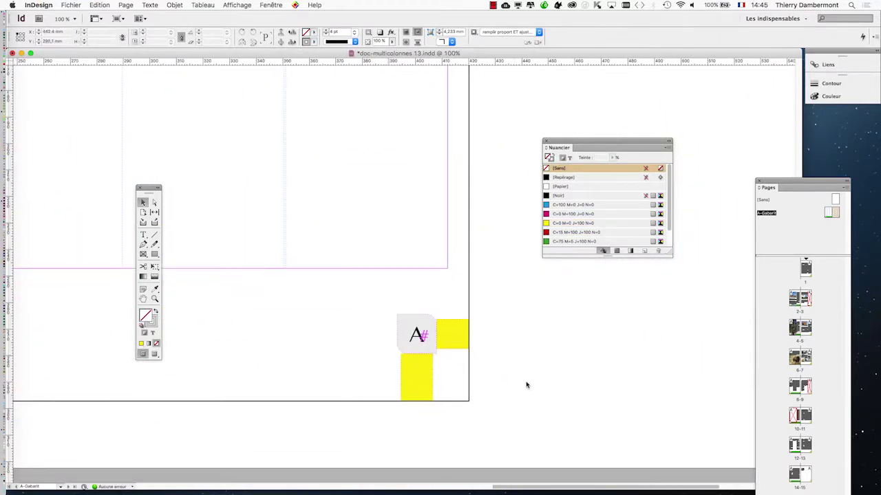
pyautogui.scroll(2, 527, 383)
pyautogui.keyDown('shift'); pyautogui.click(379, 385); pyautogui.keyUp('shift')
pyautogui.moveTo(364, 381); pyautogui.dragTo(599, 383)
pyautogui.click(493, 425)
# Check the number frames on the whole master spread, and display spread 4-5 in preview mode to examine its page numbers.
pyautogui.press('super+minus')
pyautogui.press('super+minus')
pyautogui.press('super+minus')
pyautogui.press('super+minus')
pyautogui.press('super+minus')
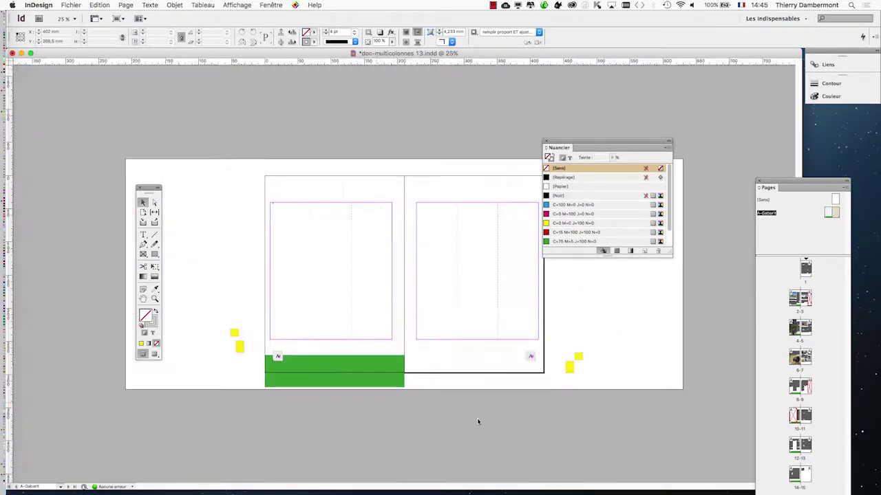
pyautogui.press('super+equal')
pyautogui.moveTo(520, 387); pyautogui.dragTo(407, 284)
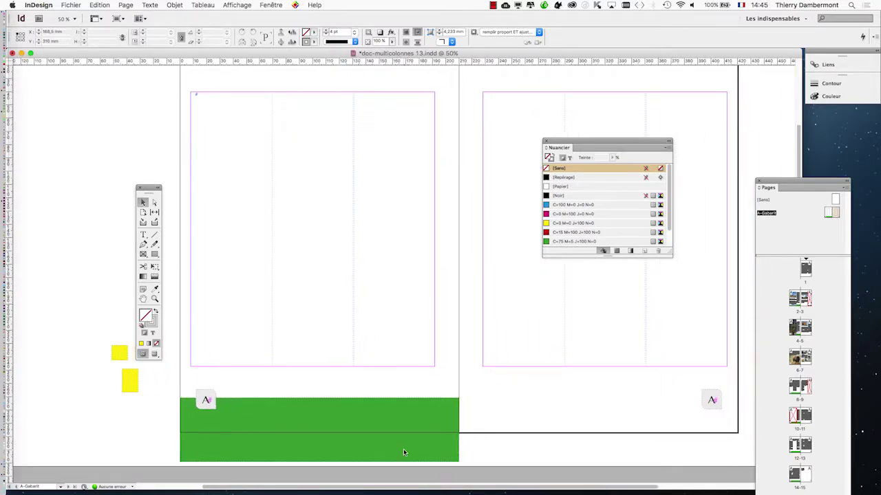
pyautogui.doubleClick(806, 329)
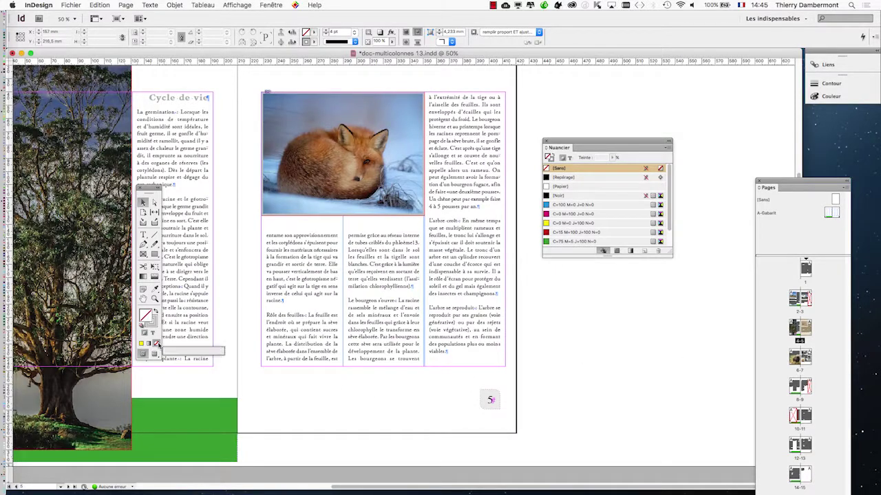
pyautogui.moveTo(303, 379); pyautogui.dragTo(506, 380)
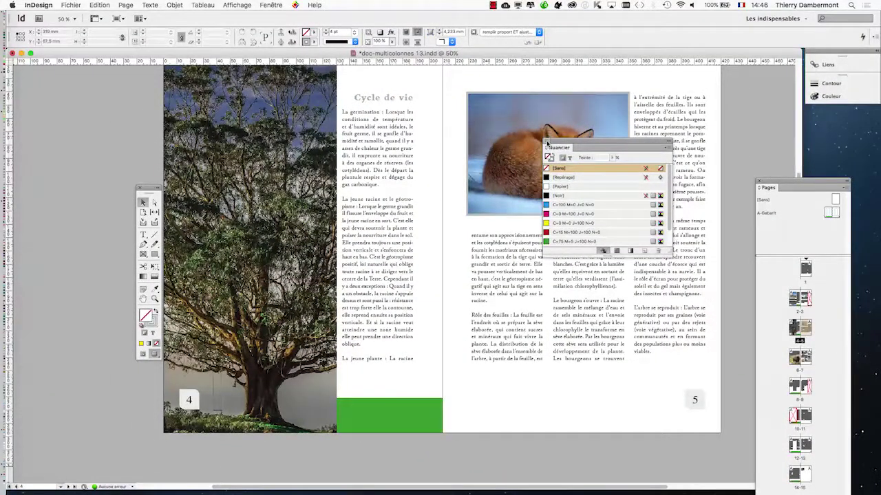
# Close the Nuancier and display the Calques panel to examine the layer order for spread 4-5.
pyautogui.click(547, 143)
pyautogui.click(271, 4)
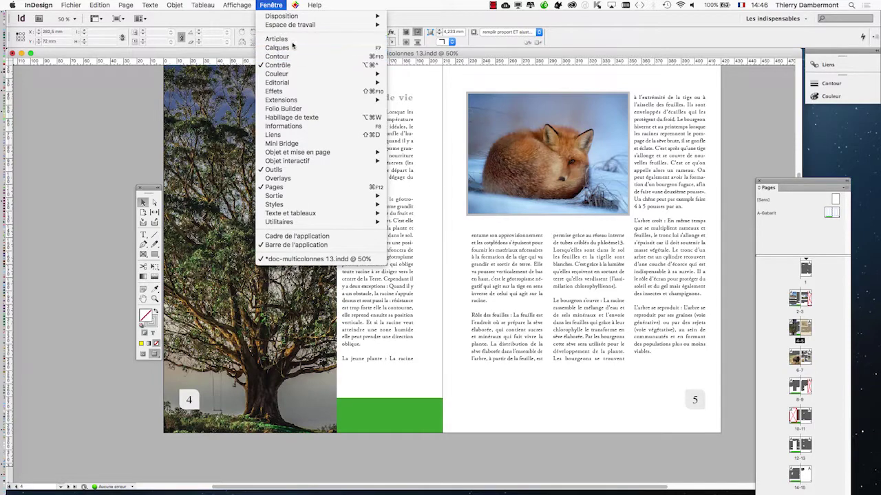
pyautogui.click(292, 40)
pyautogui.click(276, 6)
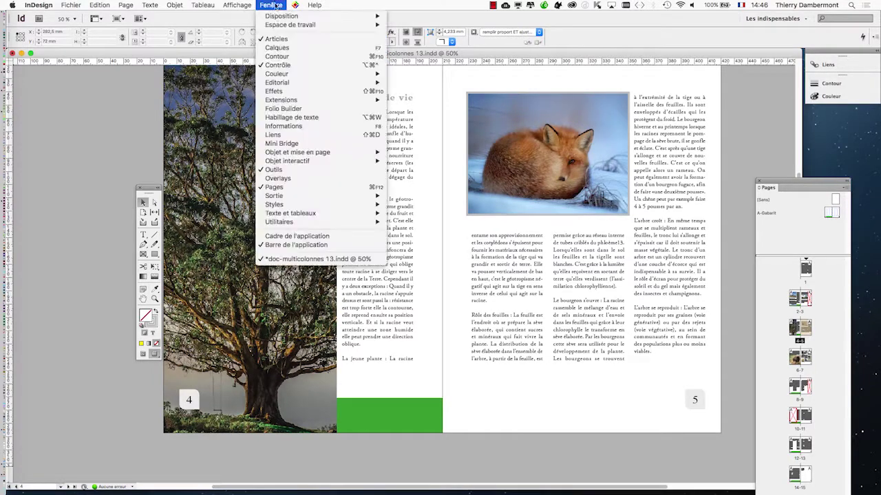
pyautogui.click(284, 48)
pyautogui.click(286, 166)
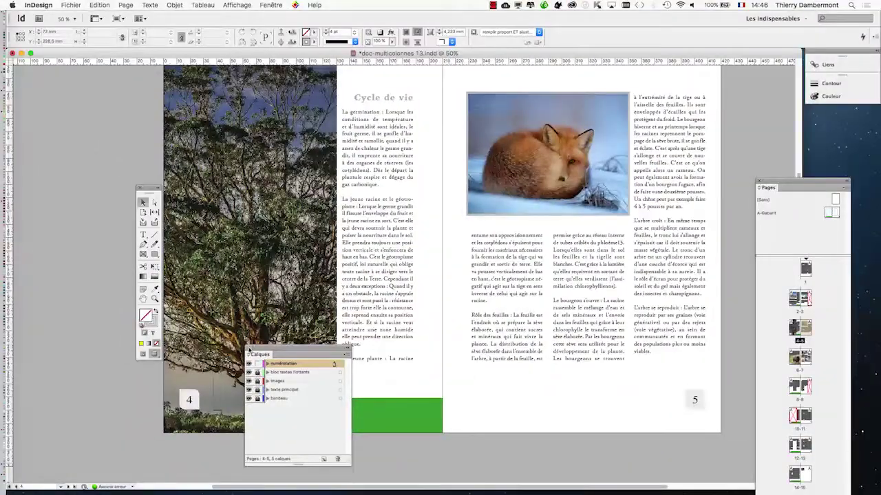
pyautogui.click(249, 350)
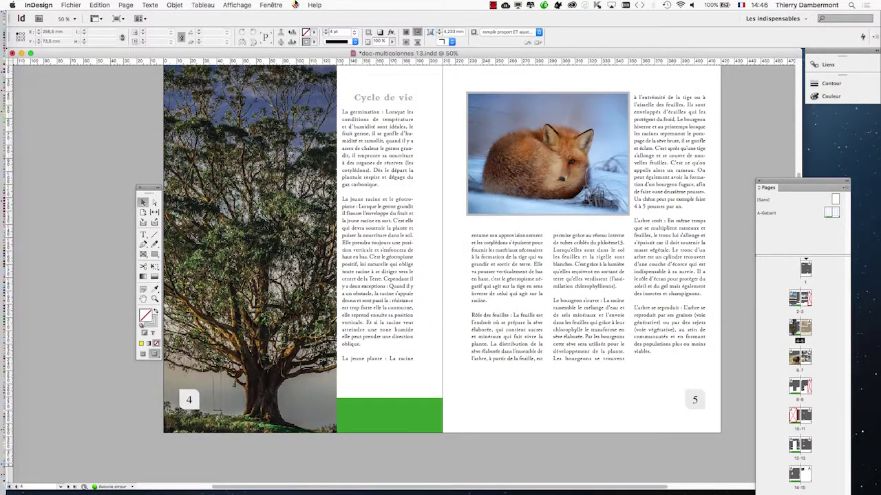
pyautogui.click(272, 5)
pyautogui.click(286, 44)
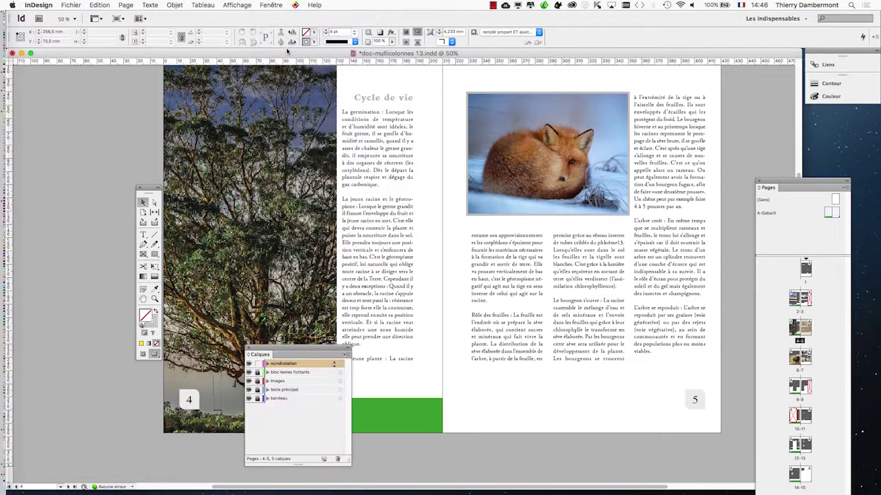